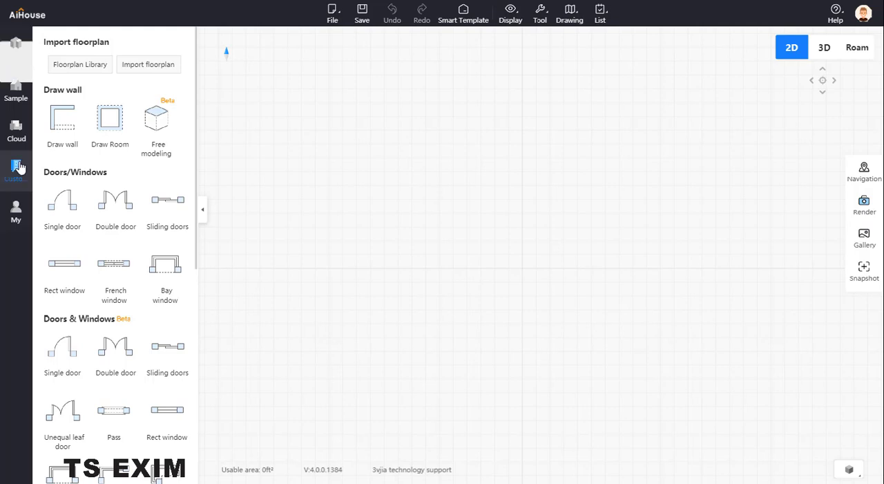
- Create a rectangular room from the preset floorplan shapes and stretch its walls to about 376 by 206 inches
click(17, 49)
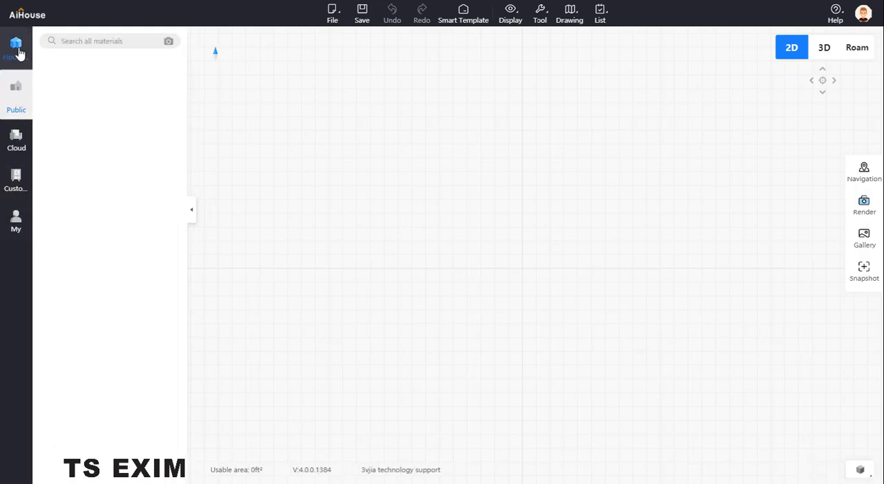
scroll(123, 238, down, 2)
scroll(129, 253, down, 4)
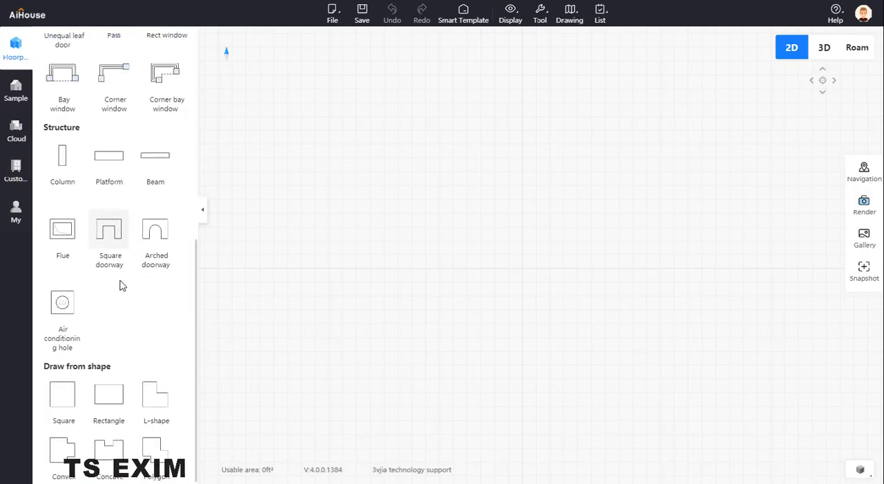
click(109, 393)
click(424, 237)
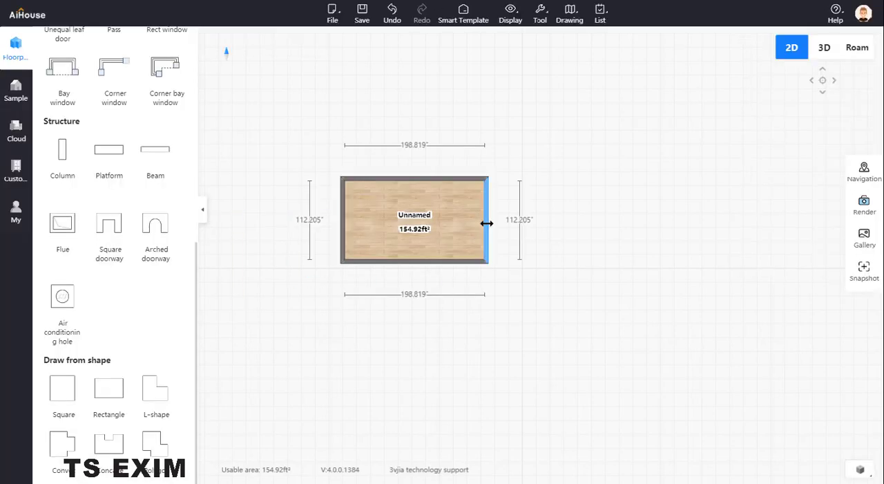
drag(486, 222, 612, 225)
drag(500, 266, 505, 326)
- Set the measure unit to mm in the global settings
click(547, 25)
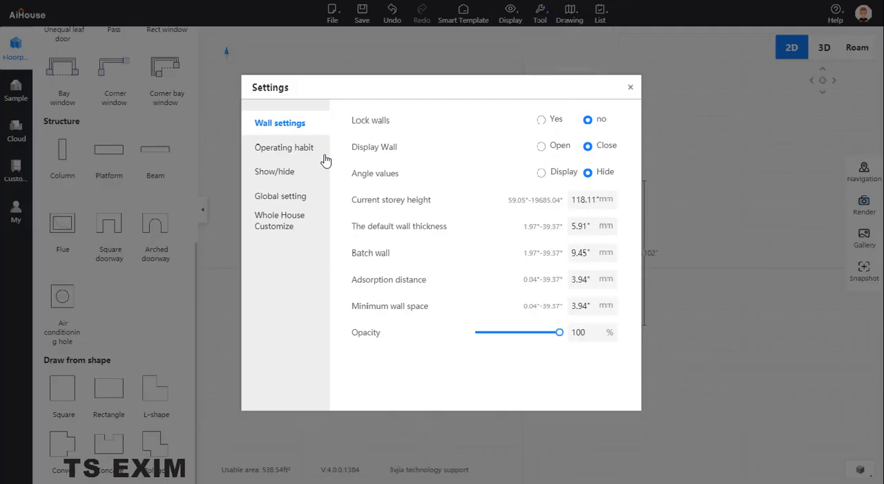
click(297, 199)
click(608, 249)
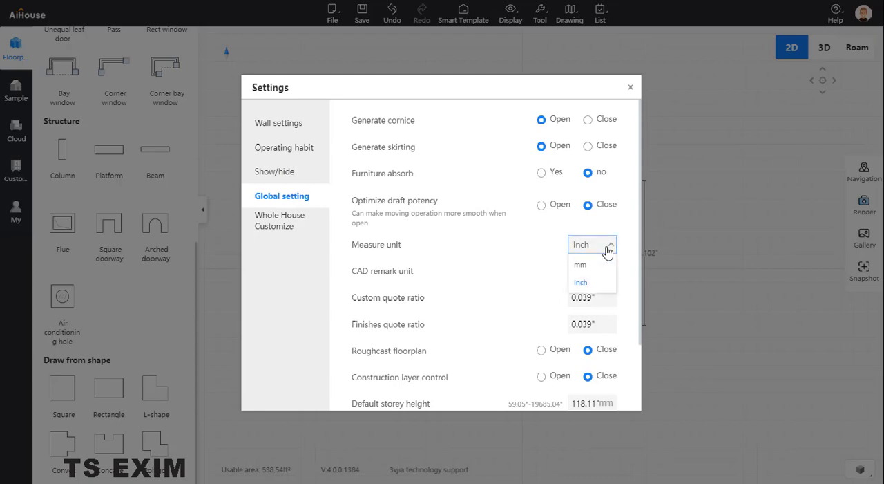
click(588, 269)
click(630, 87)
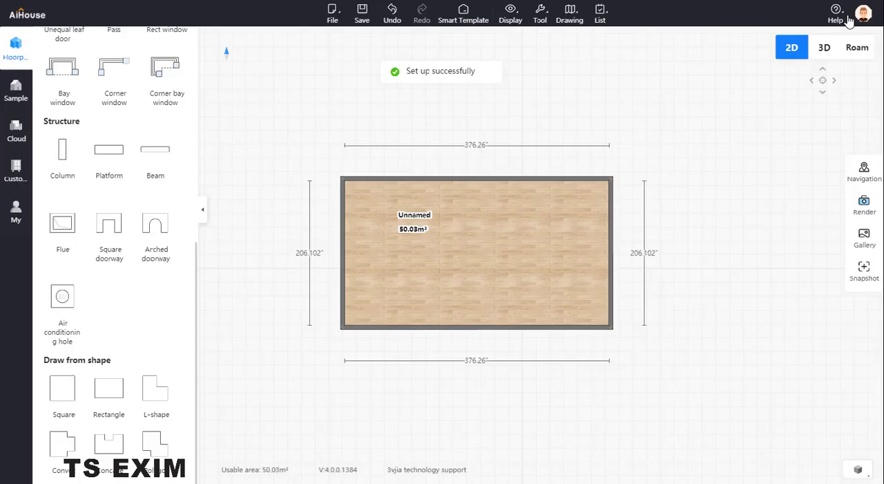
- View the room in Roam mode and hide the Crown Molding and Trim/Skirting
click(857, 48)
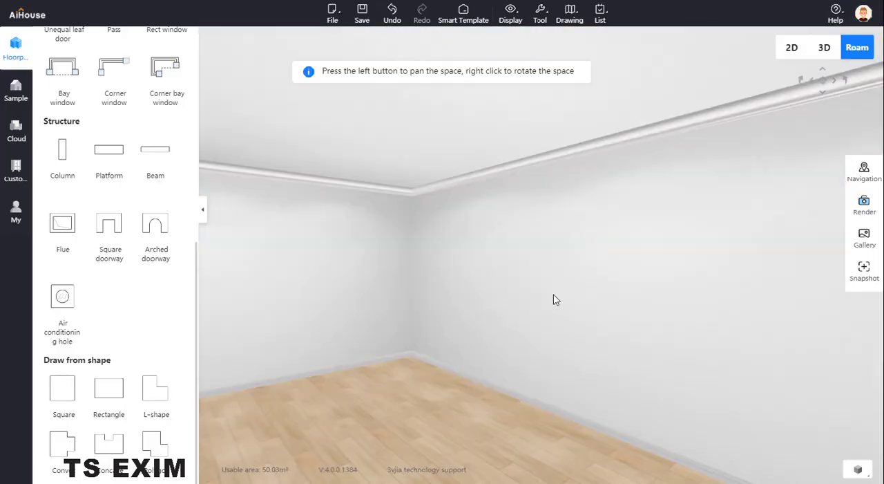
right_drag(553, 295, 497, 191)
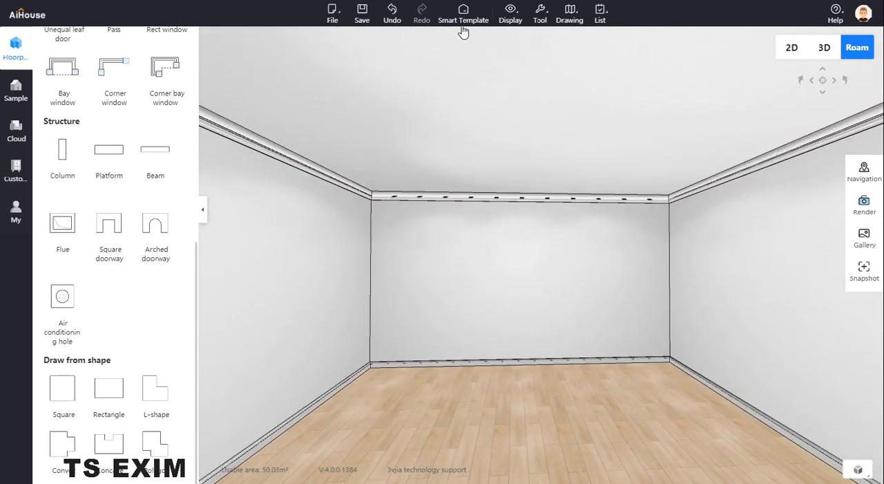
click(510, 12)
click(519, 120)
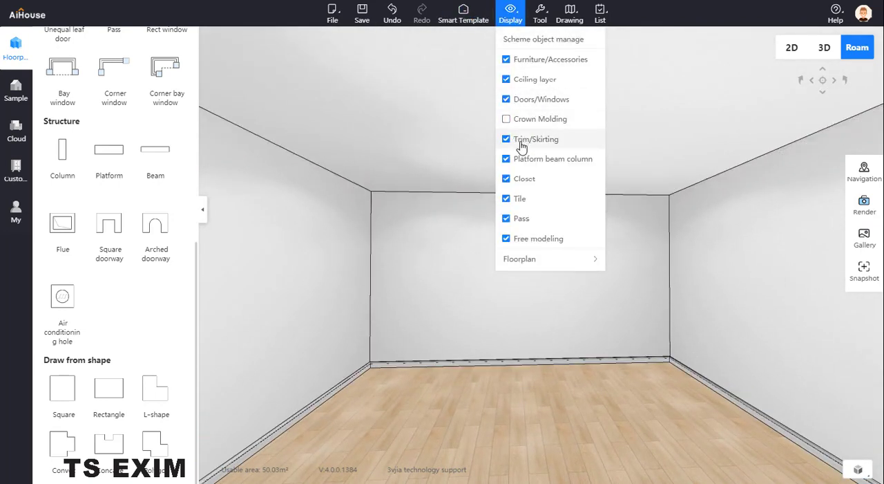
click(522, 146)
drag(438, 387, 510, 325)
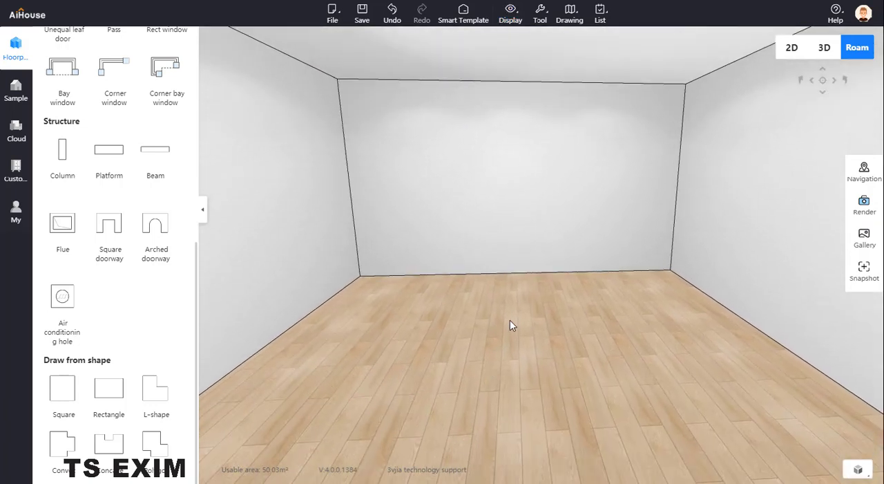
- Enter the custom kitchen design and place an 800*550*680 double door base cabinet on the room's floor
click(18, 172)
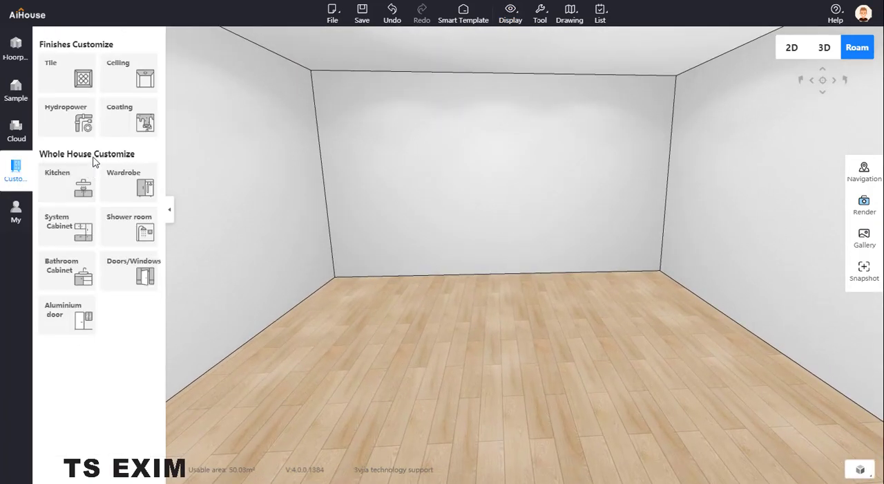
click(80, 193)
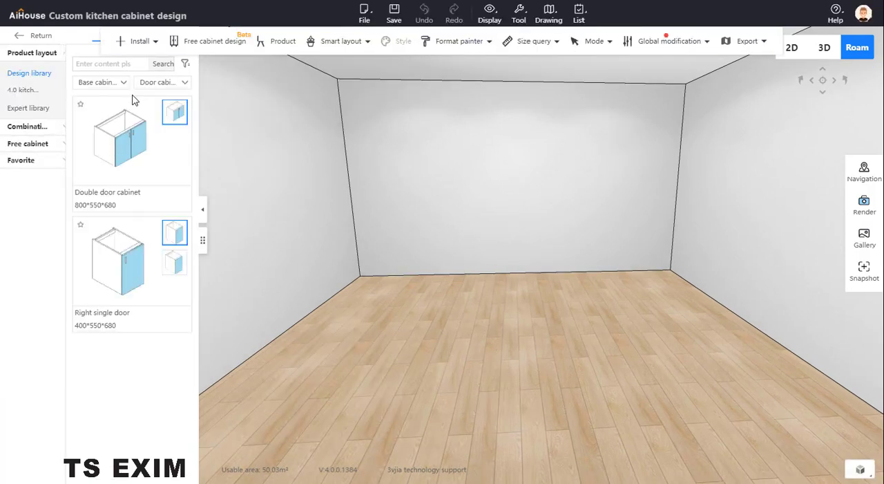
click(139, 138)
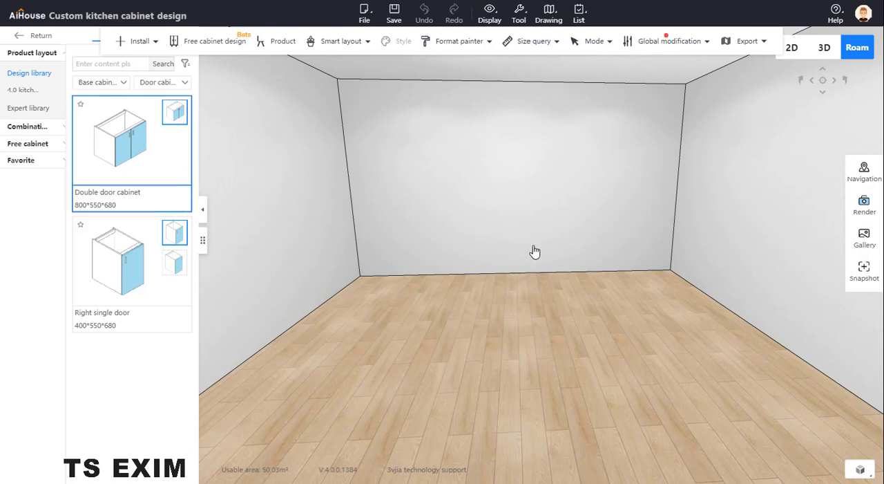
click(489, 292)
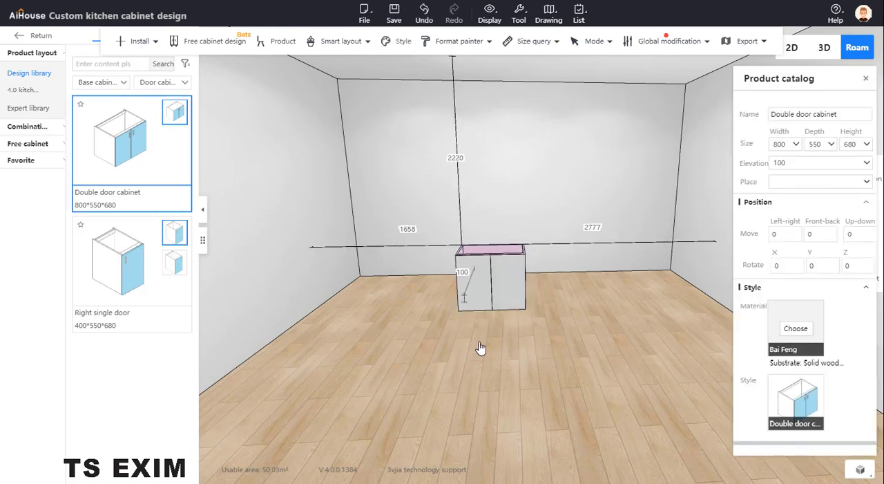
drag(0, 69, 0, 87)
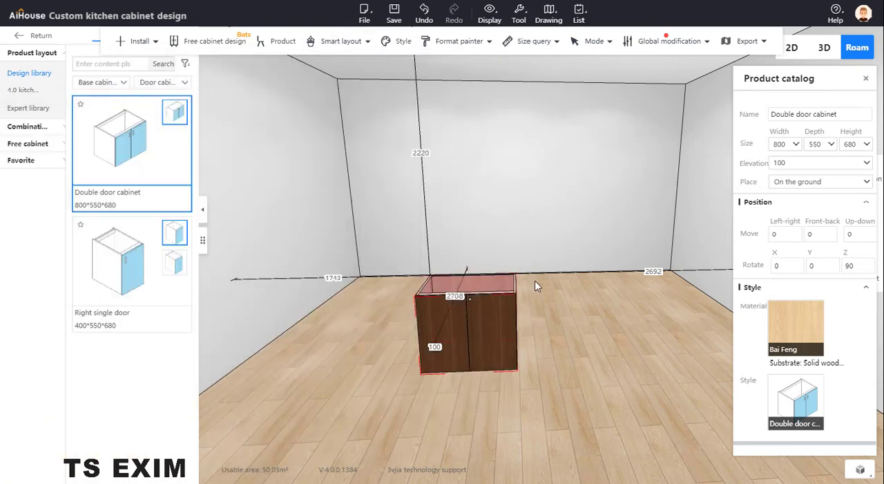
- Switch the design library category to special Board and look through its filler panels
drag(594, 309, 430, 315)
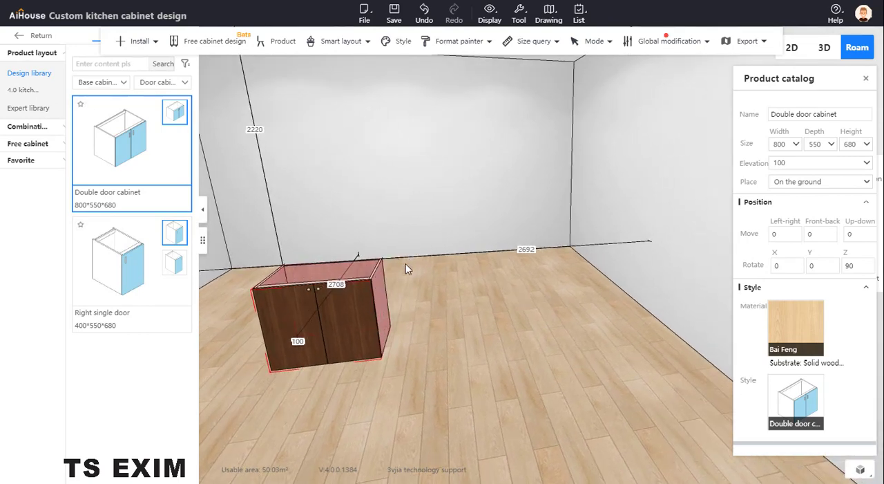
drag(499, 286, 314, 267)
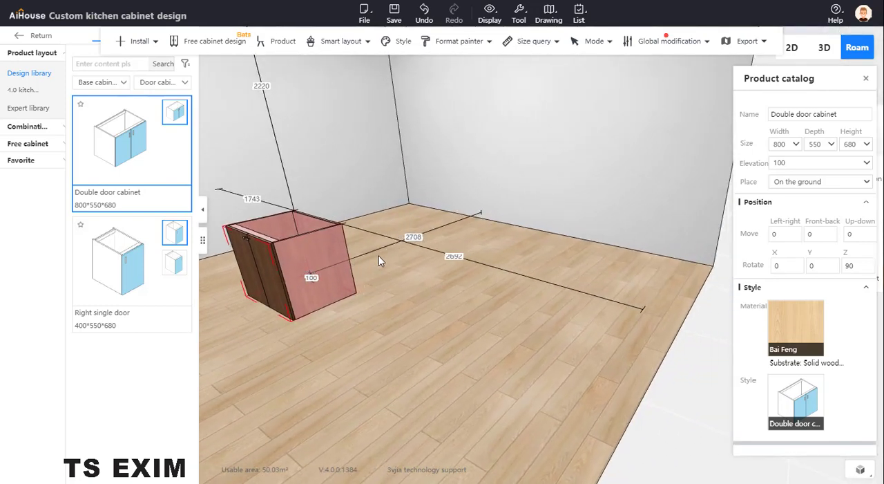
drag(452, 192, 411, 174)
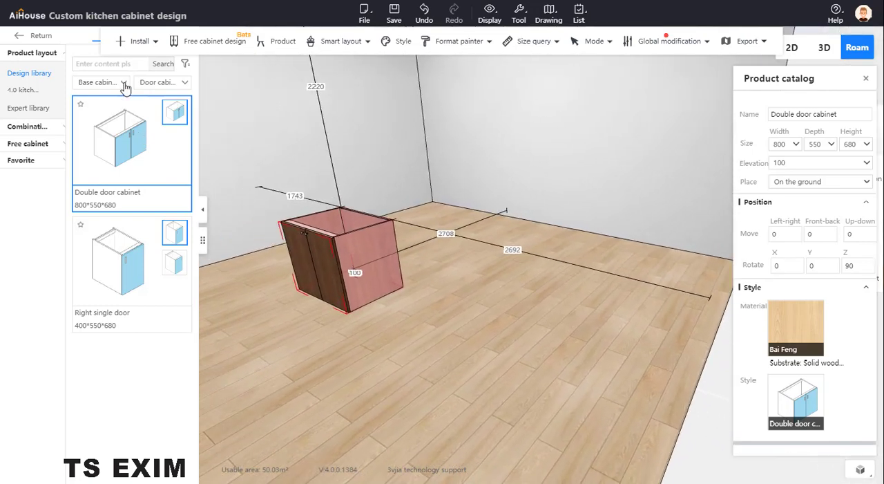
click(100, 83)
click(98, 166)
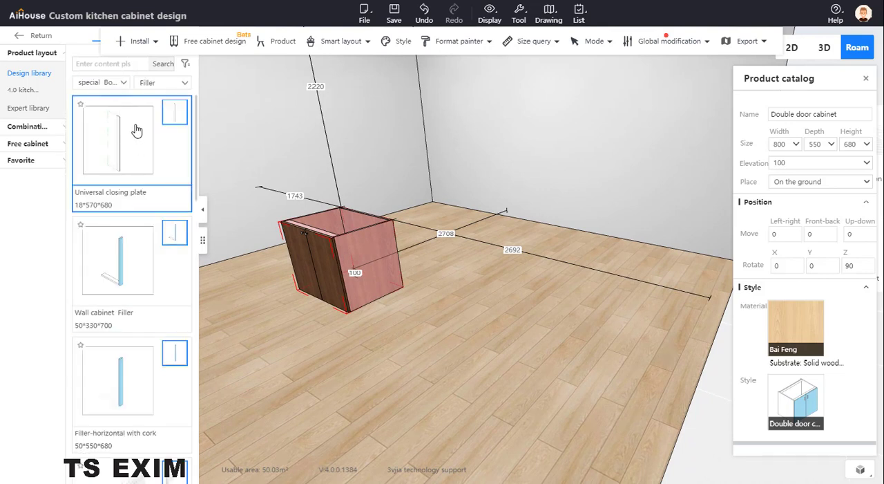
scroll(135, 128, down, 1)
scroll(132, 115, up, 1)
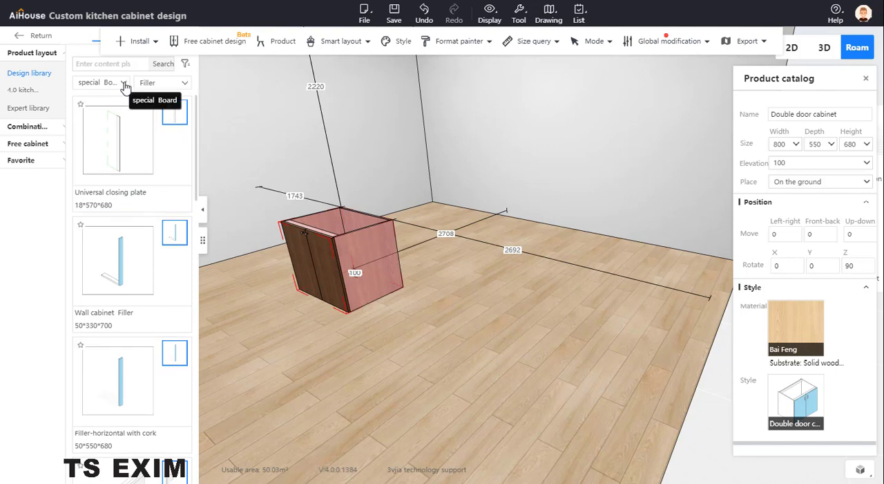
- Choose the Other subcategory and place a 600*600*20 Super plate (Unlimited) on the floor beside the cabinet
click(123, 83)
click(166, 82)
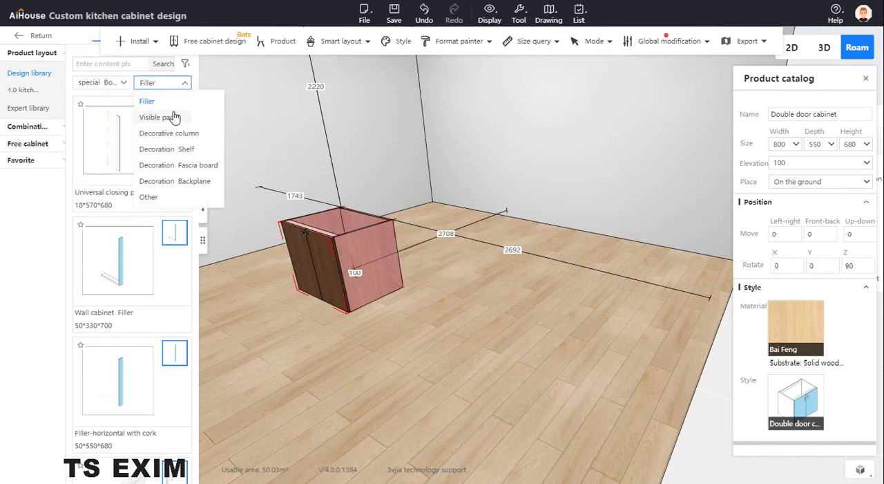
click(172, 116)
click(172, 83)
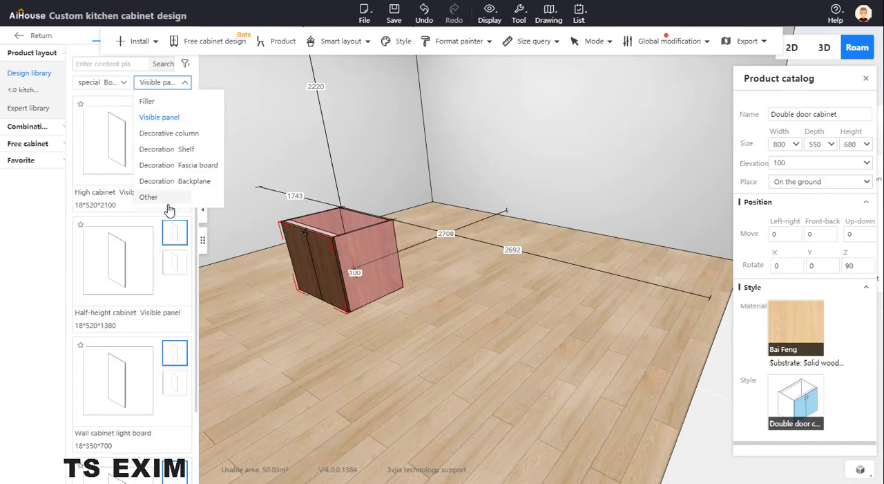
click(145, 195)
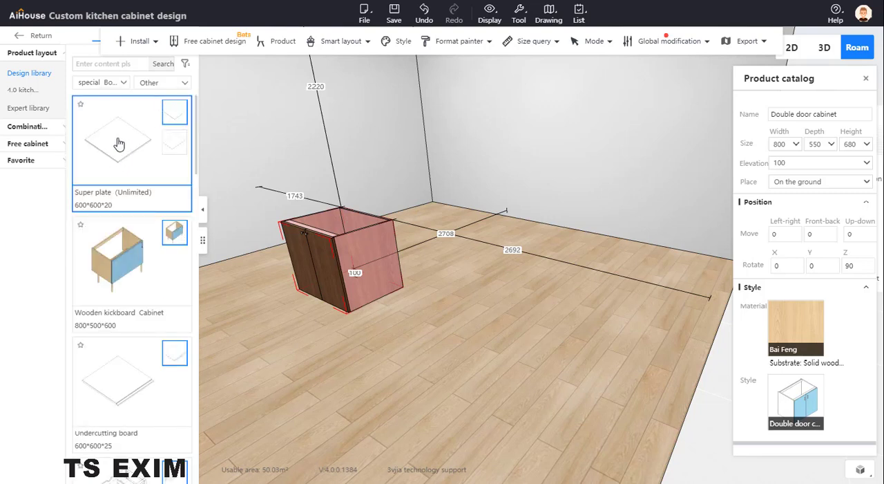
drag(119, 143, 403, 313)
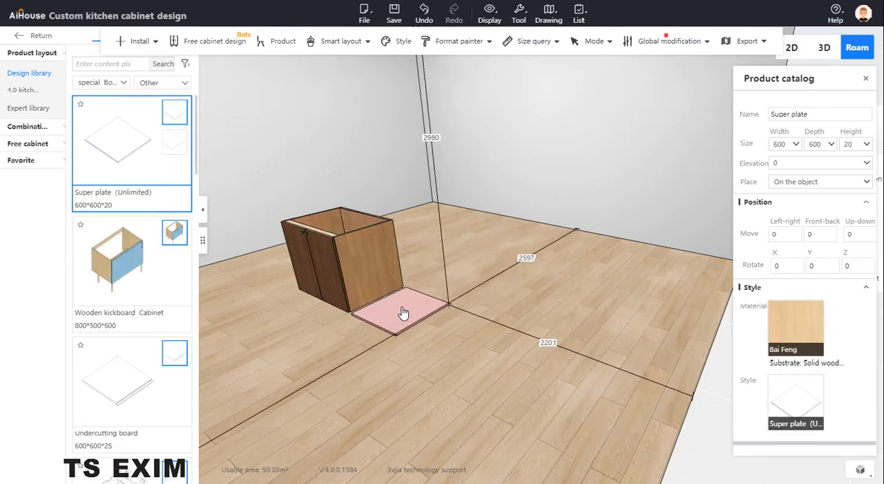
- Set the Super plate's elevation to 100 to match the double door cabinet
click(373, 280)
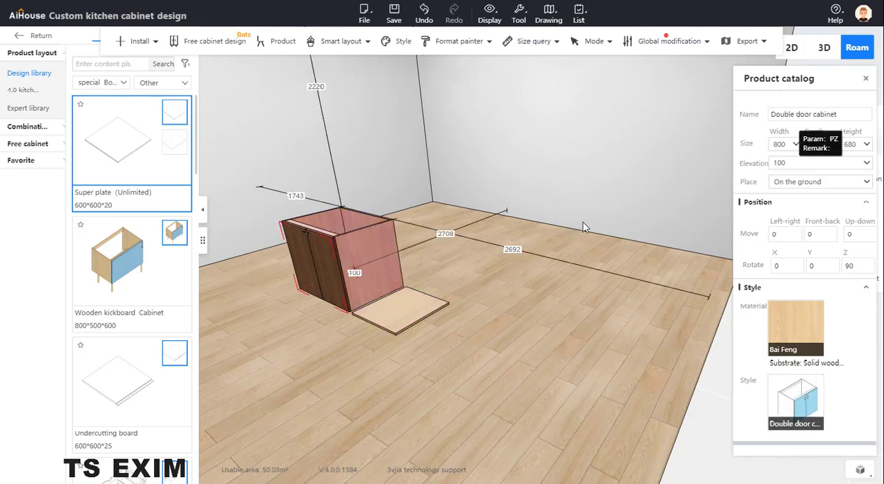
click(415, 304)
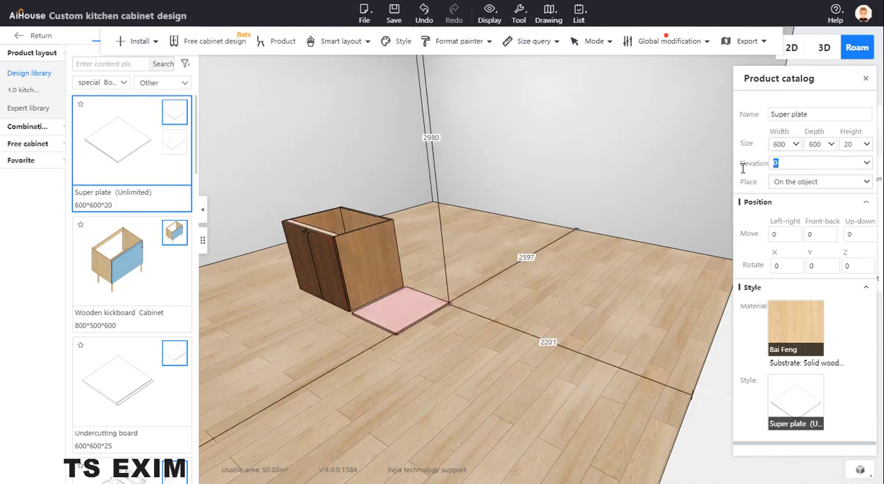
text(100)
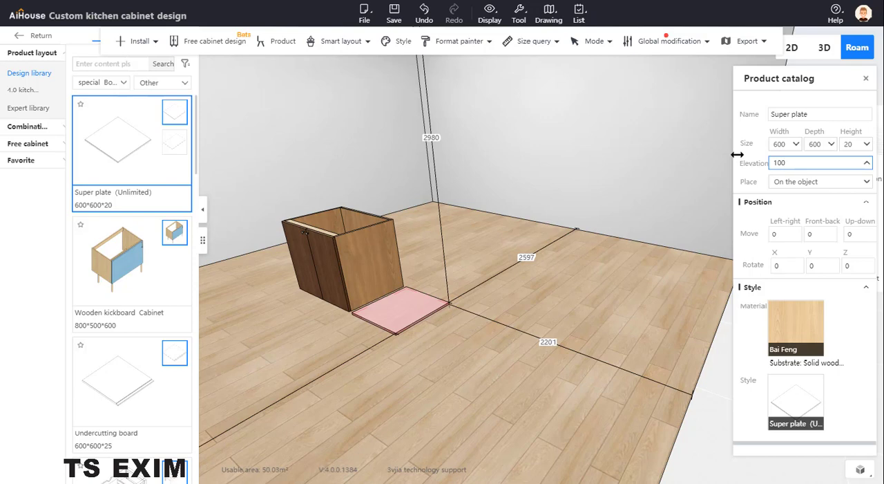
key(Return)
- Activate Three-axis movement for the Super plate beside the cabinet
scroll(415, 305, up, 5)
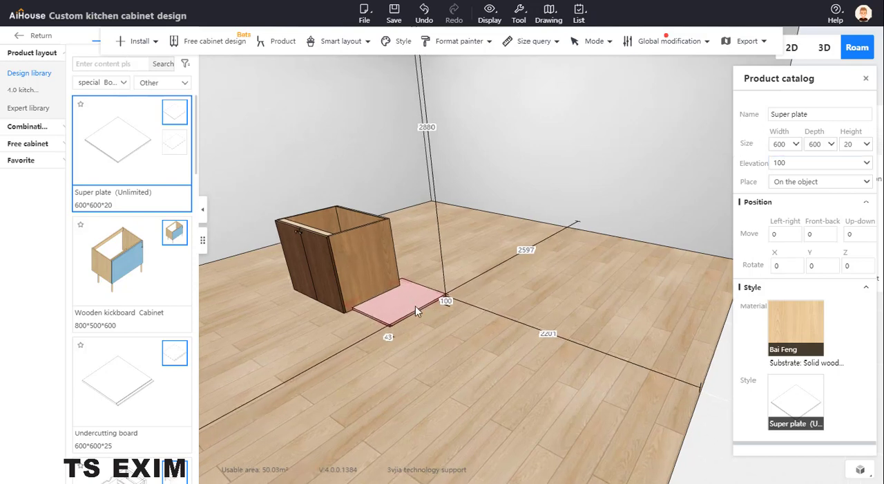
middle_drag(467, 351, 551, 335)
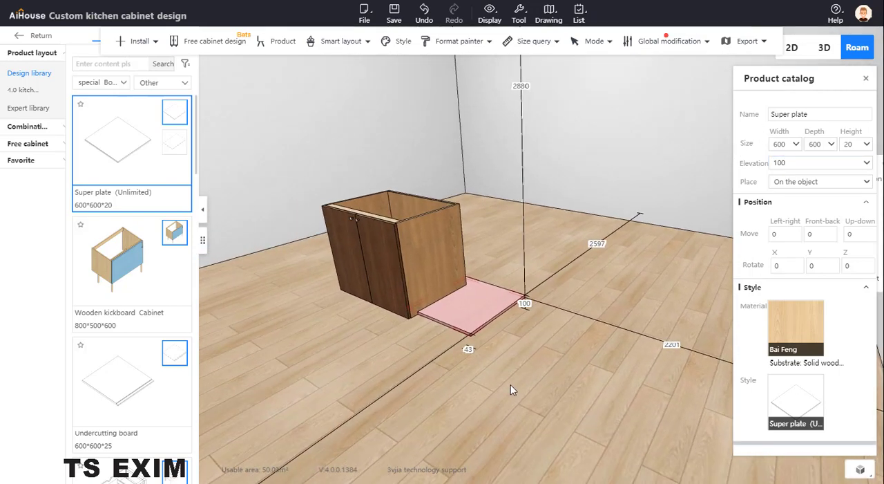
right_drag(511, 384, 548, 387)
middle_drag(549, 385, 565, 385)
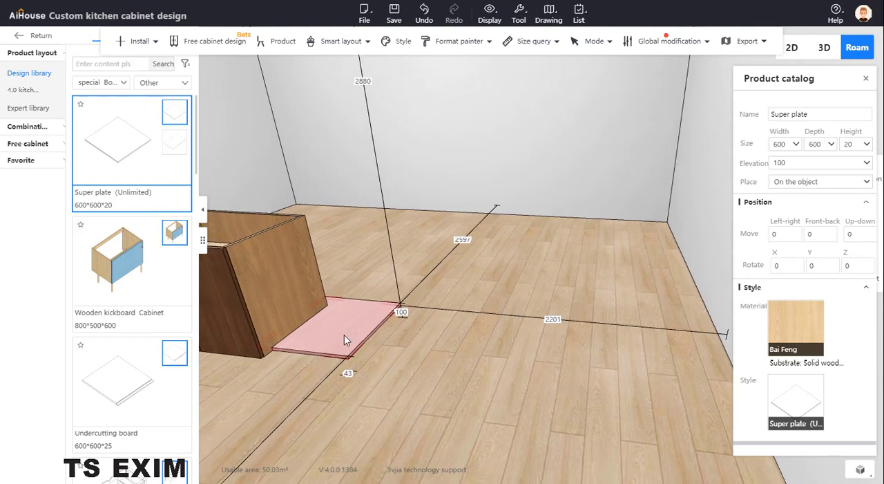
click(346, 339)
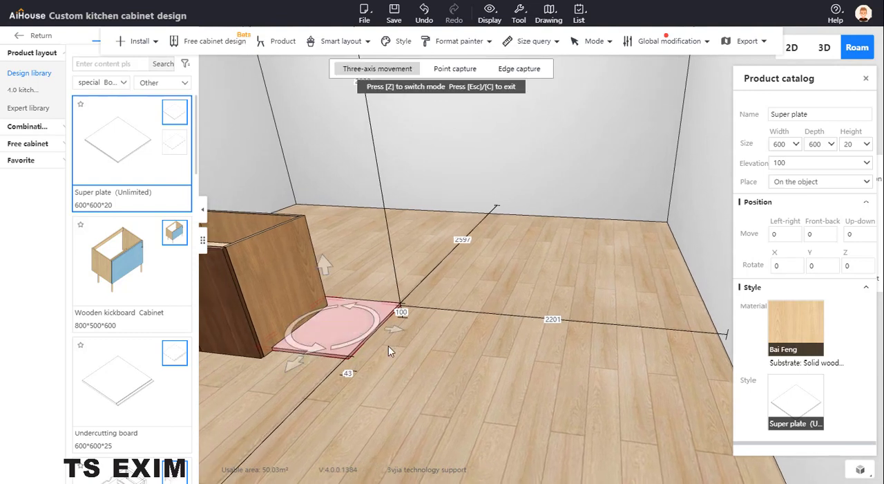
click(456, 68)
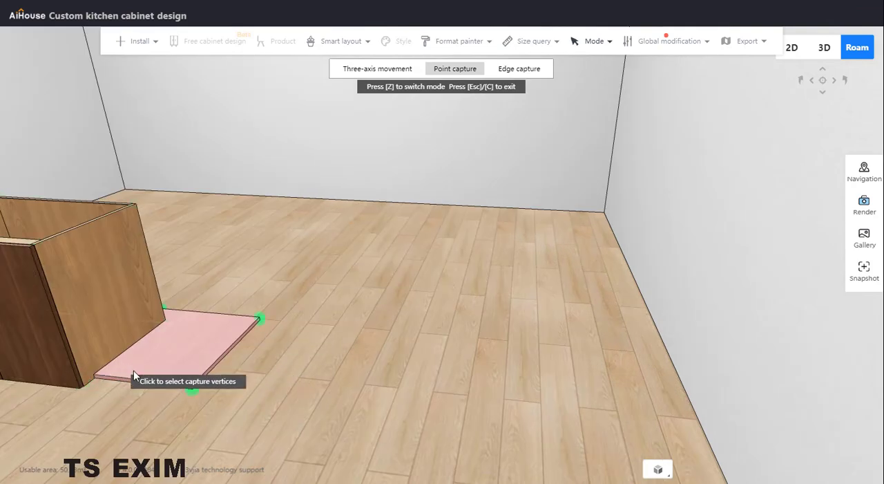
click(176, 349)
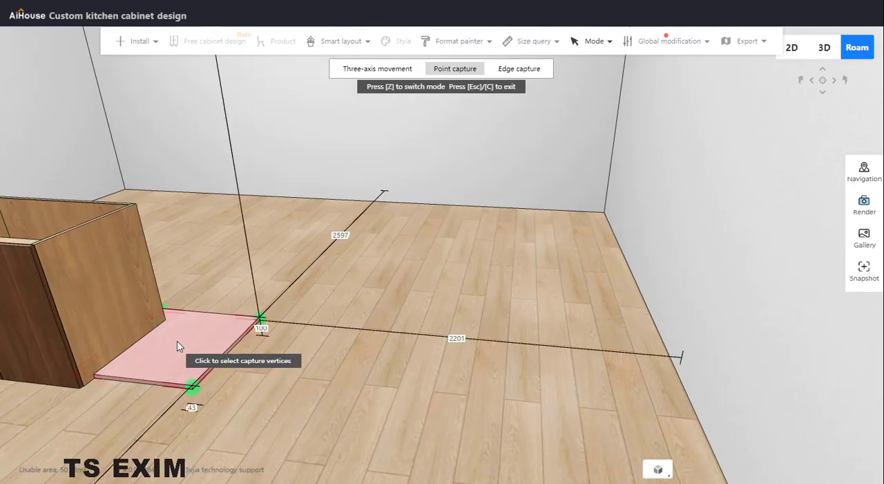
key(z)
key(z)
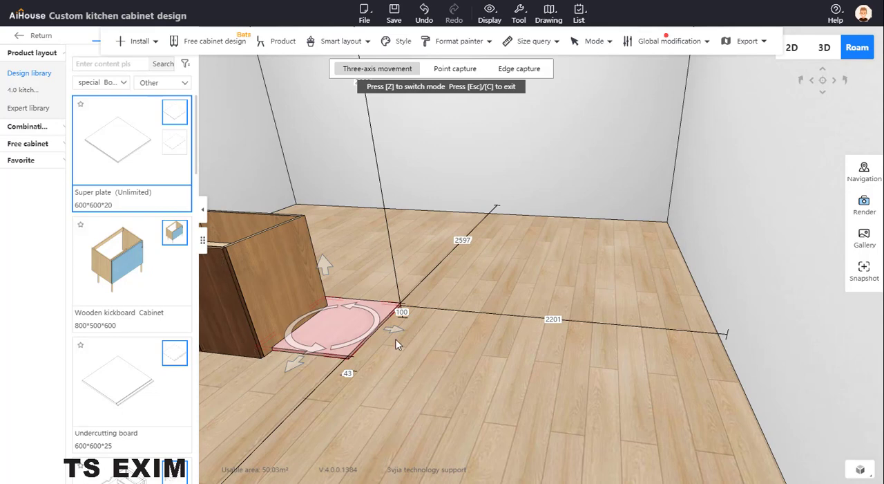
- Move the Super plate sideways away from the cabinet, to about 1661 mm from the side wall
drag(399, 329, 473, 336)
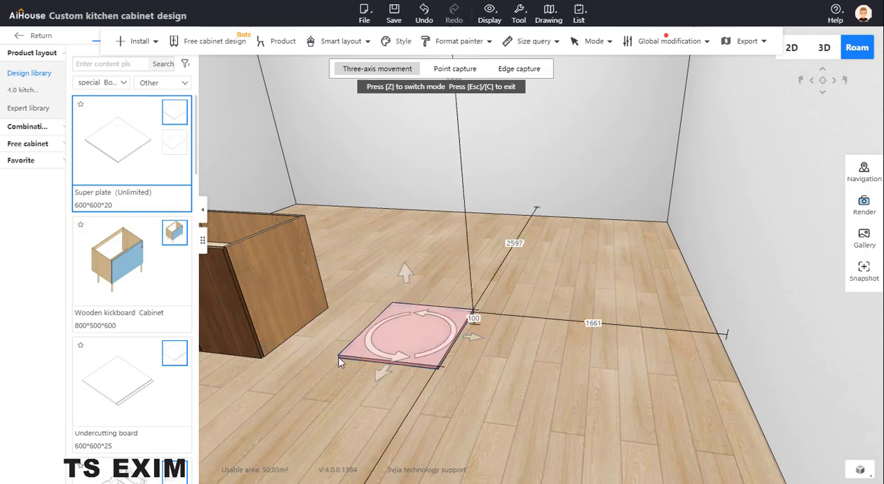
- Use Point capture to snap the Super plate's near front corner to the double door cabinet's lower front corner
key(z)
key(z)
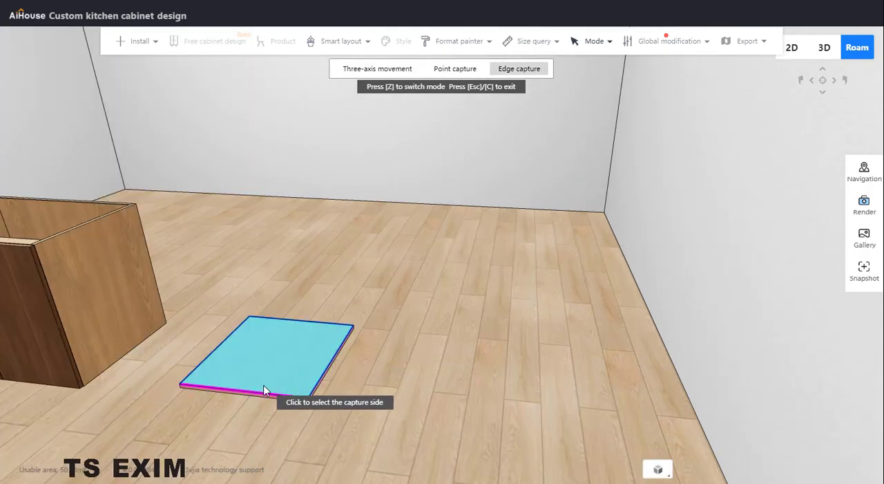
key(z)
key(z)
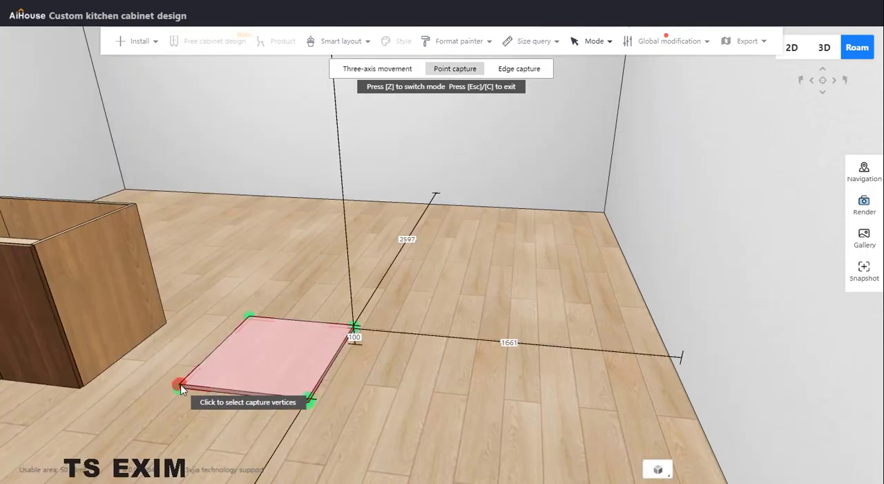
click(178, 387)
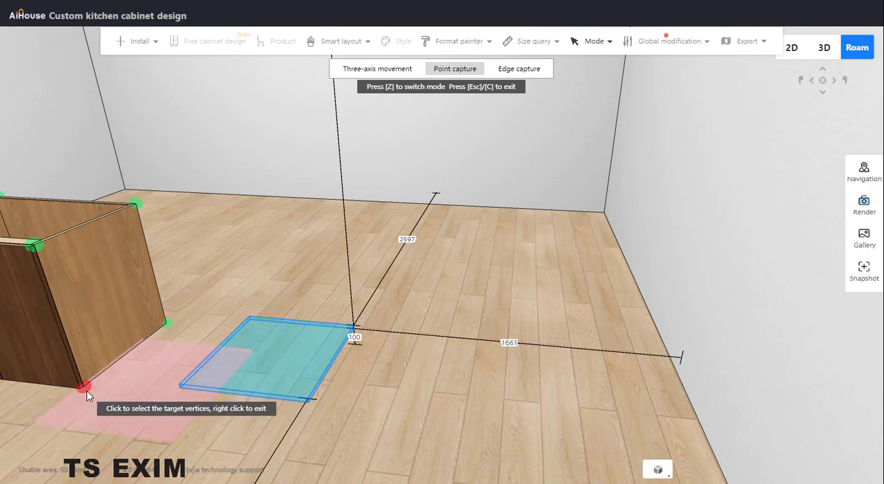
click(84, 389)
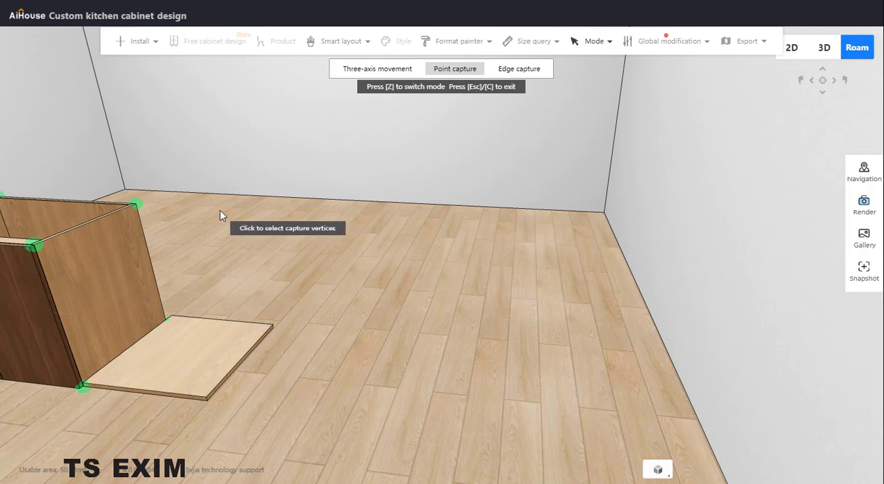
key(Escape)
- Check the double door cabinet's size and set the Super plate's depth and width to 550
click(275, 254)
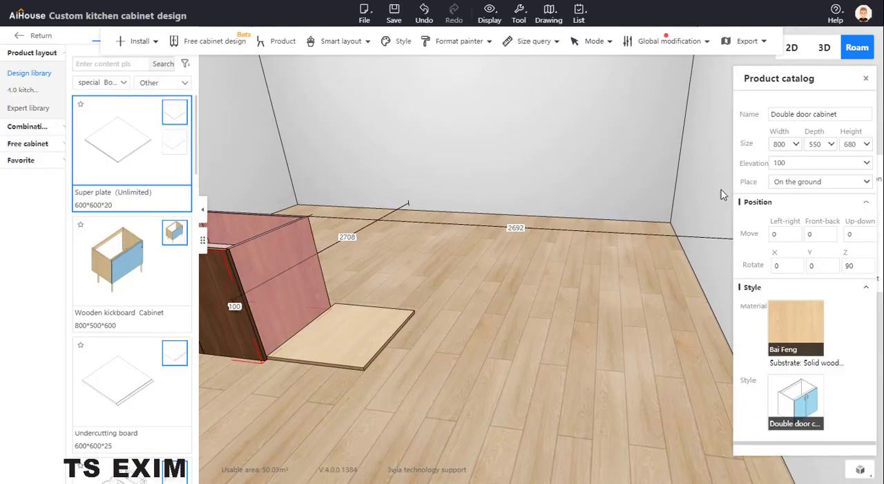
click(336, 346)
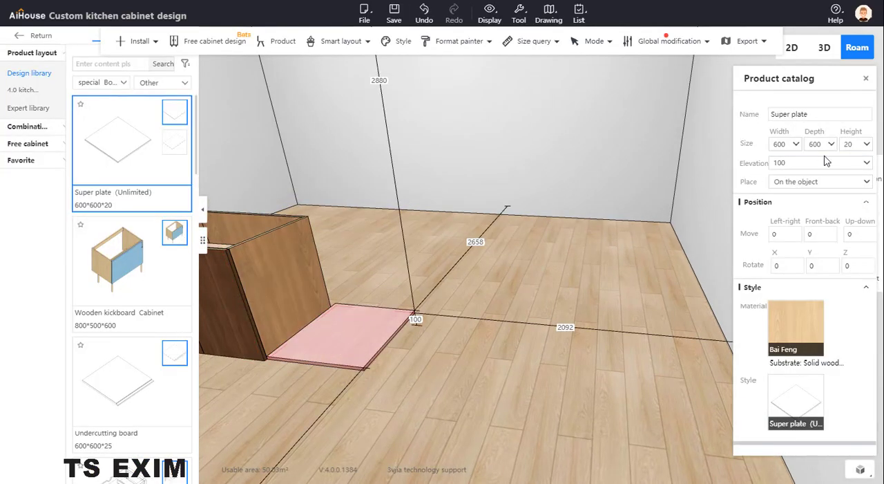
text(550)
key(Return)
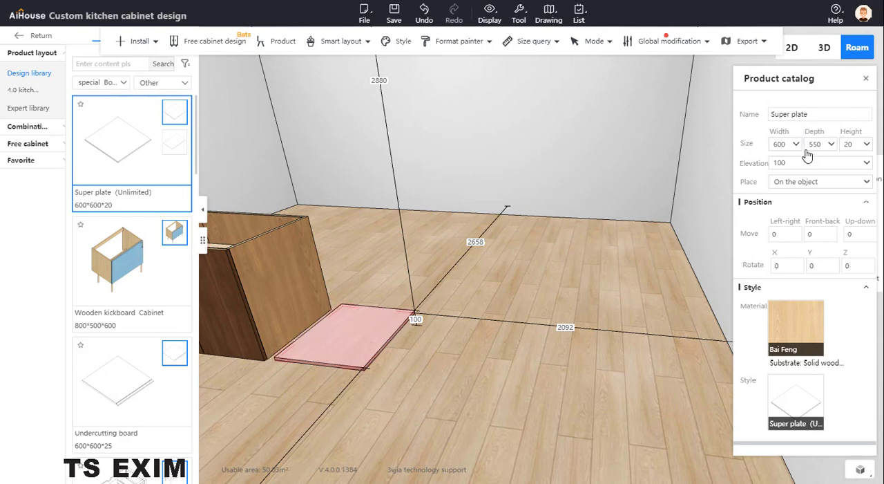
click(779, 144)
text(550)
key(Return)
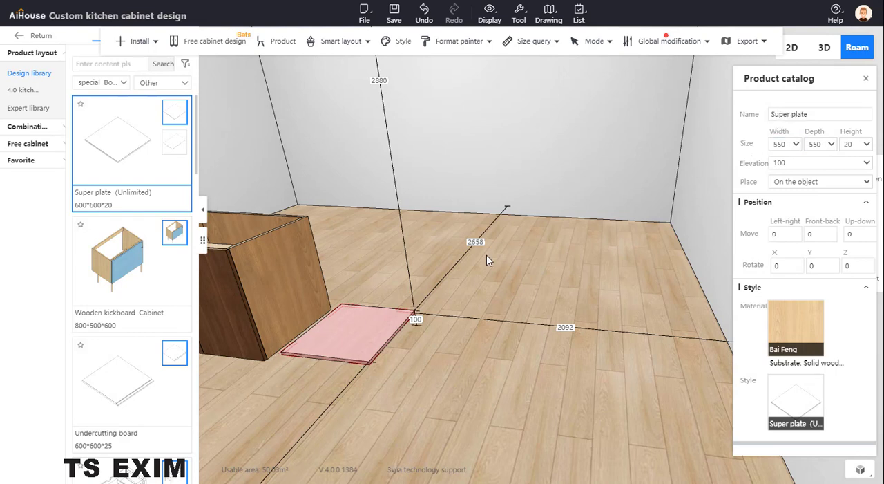
- Snap the resized 550 x 550 plate's near front corner back onto the cabinet's lower front corner with Point capture
key(c)
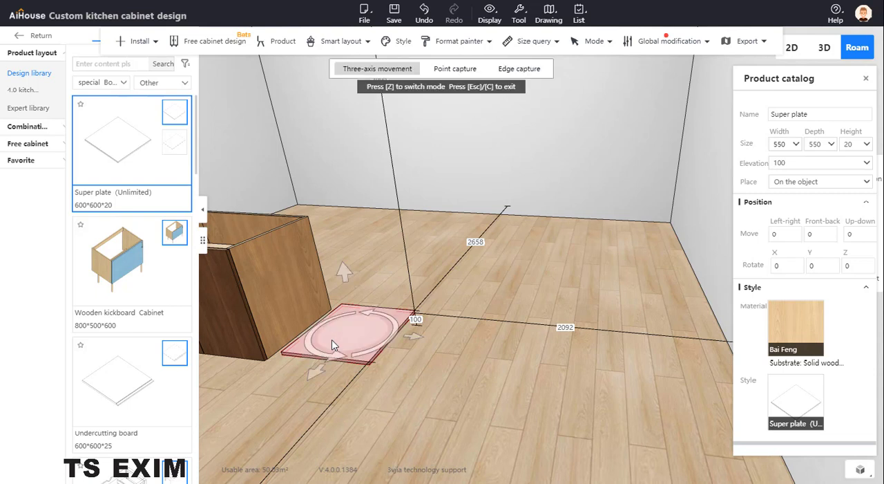
key(z)
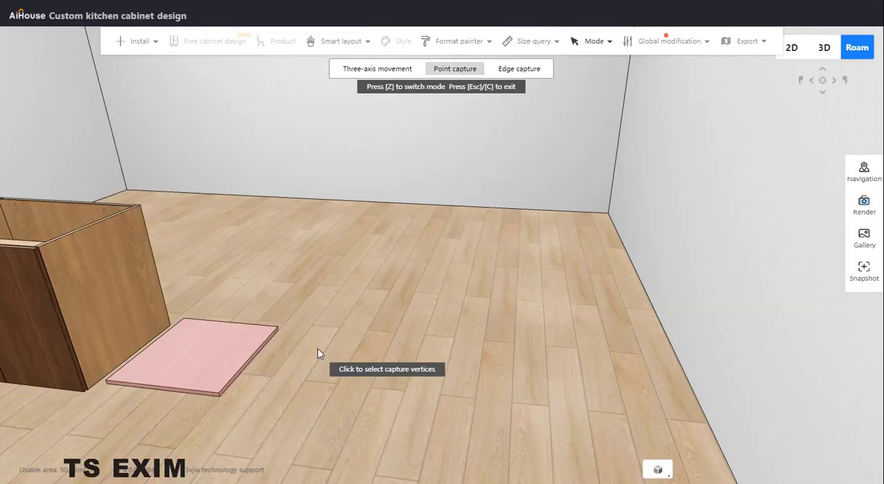
click(106, 387)
click(88, 385)
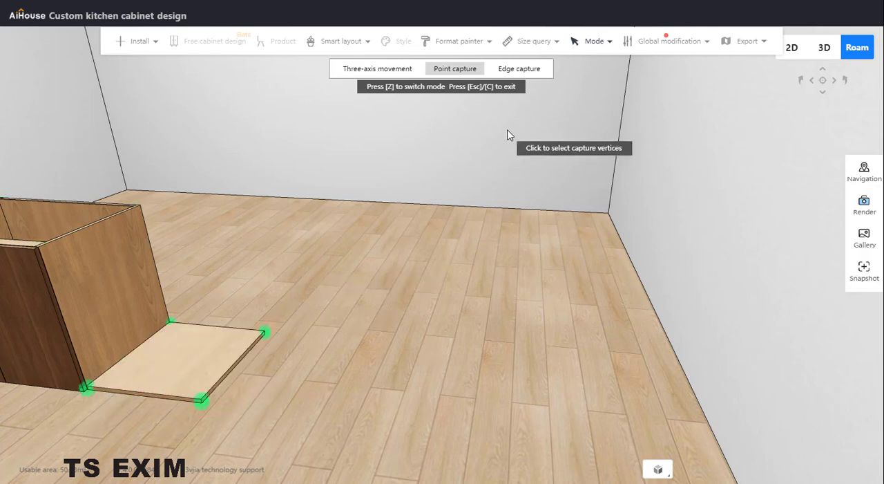
key(Escape)
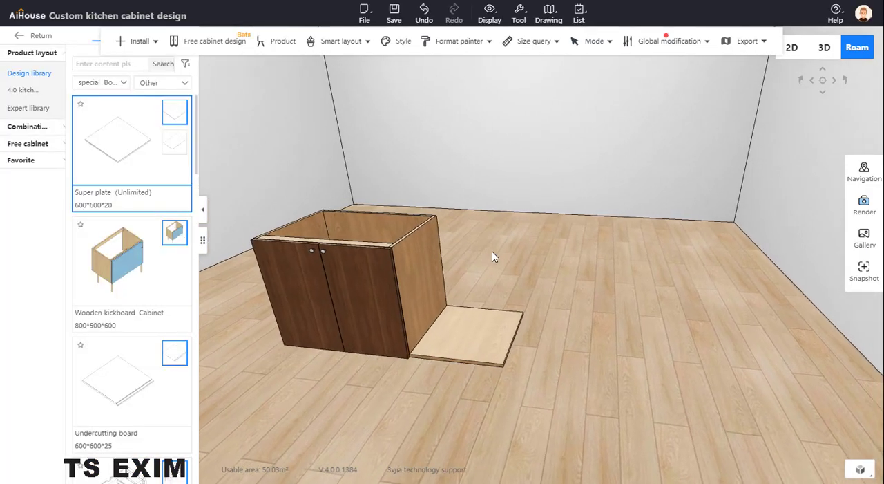
- Set the Super plate's width to 800
click(509, 332)
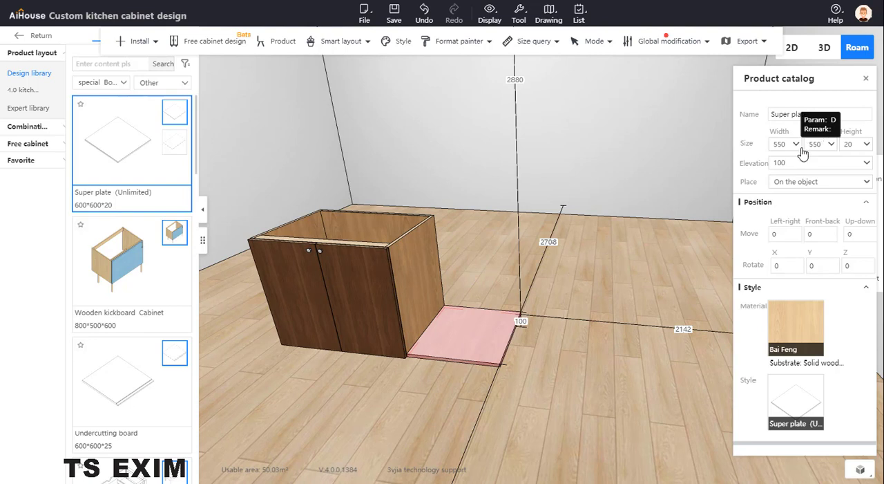
click(782, 144)
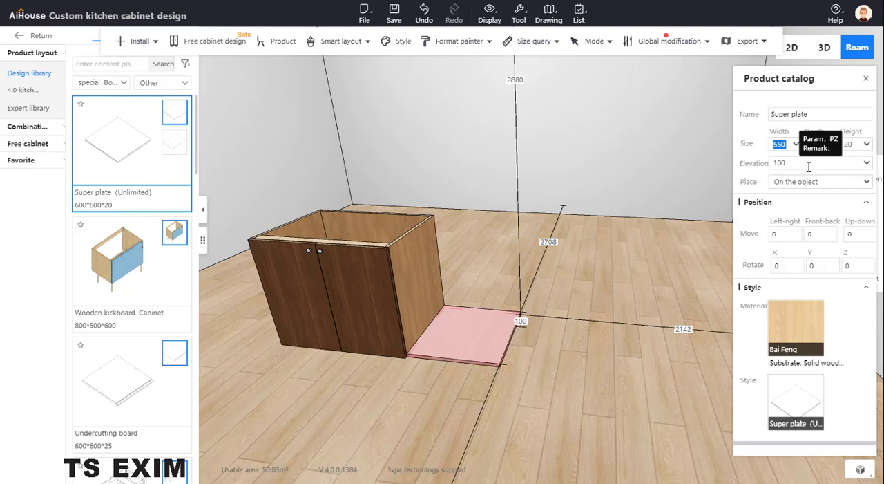
text(800)
key(Return)
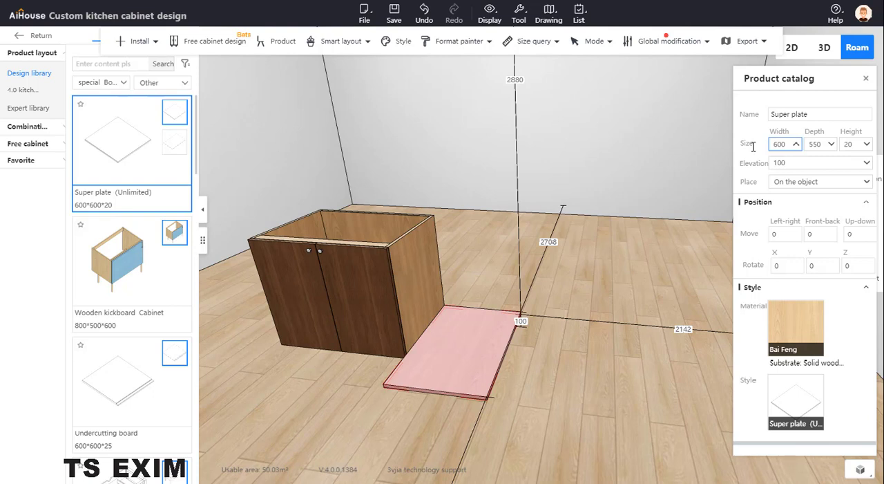
- Set the Super plate's width to 600 and its depth to 800
key(Return)
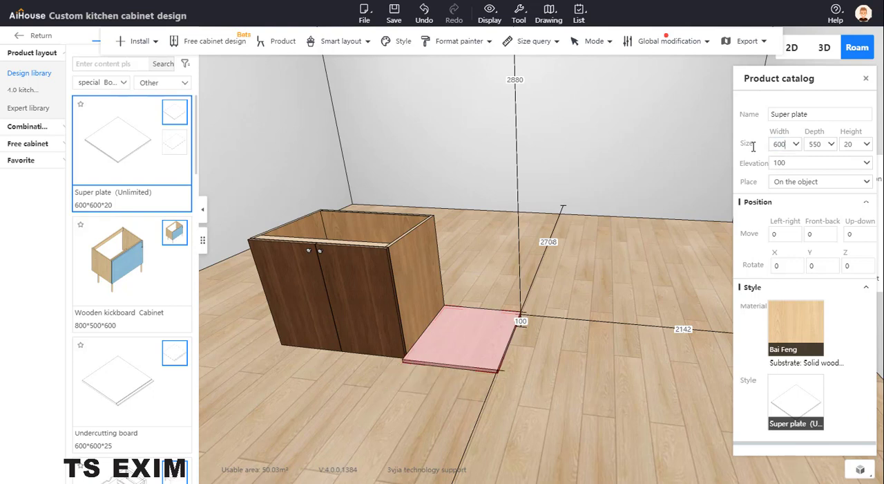
double_click(822, 144)
text(800)
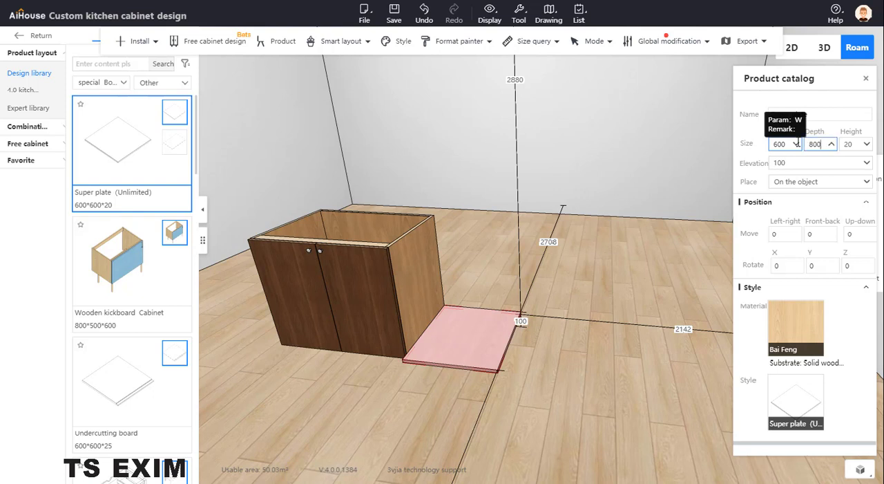
key(Return)
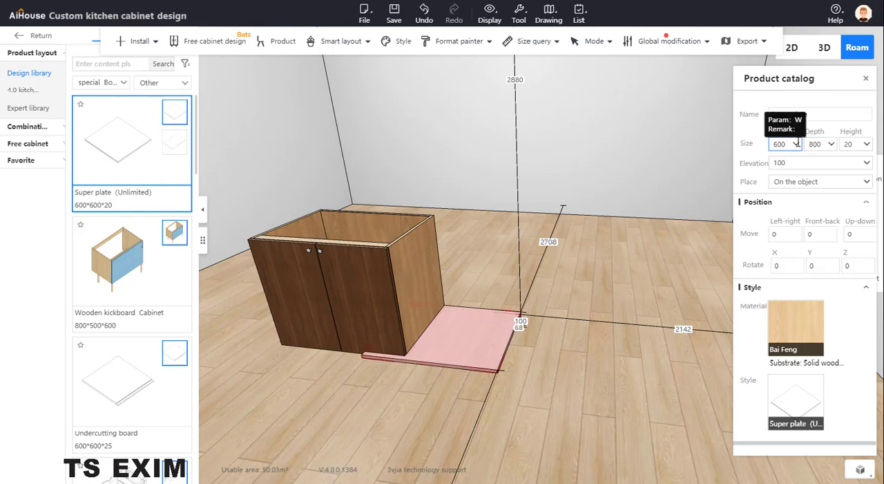
- Move the 600 x 800 plate clear of the cabinet and snap its near front corner to the cabinet's lower front corner with Point capture
click(486, 357)
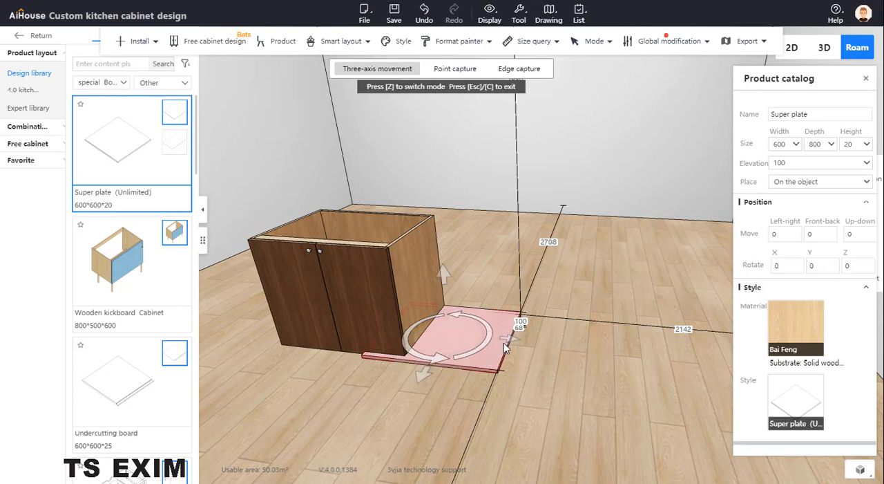
drag(505, 348, 581, 348)
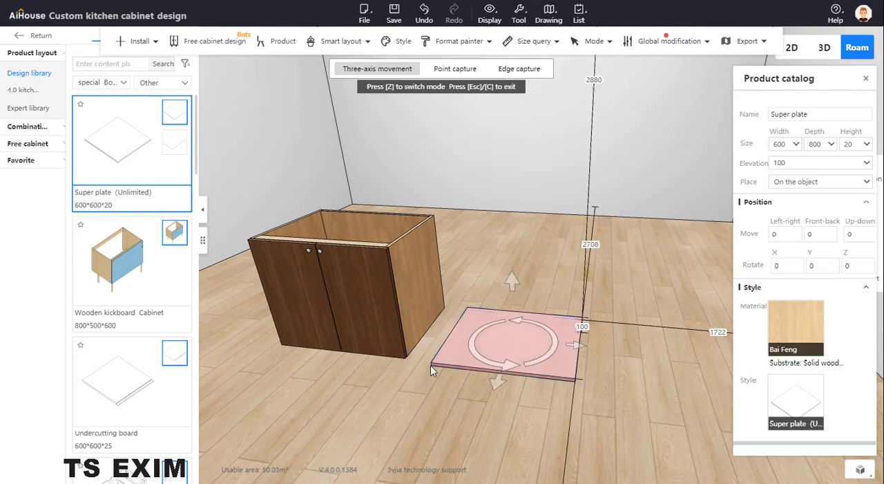
key(z)
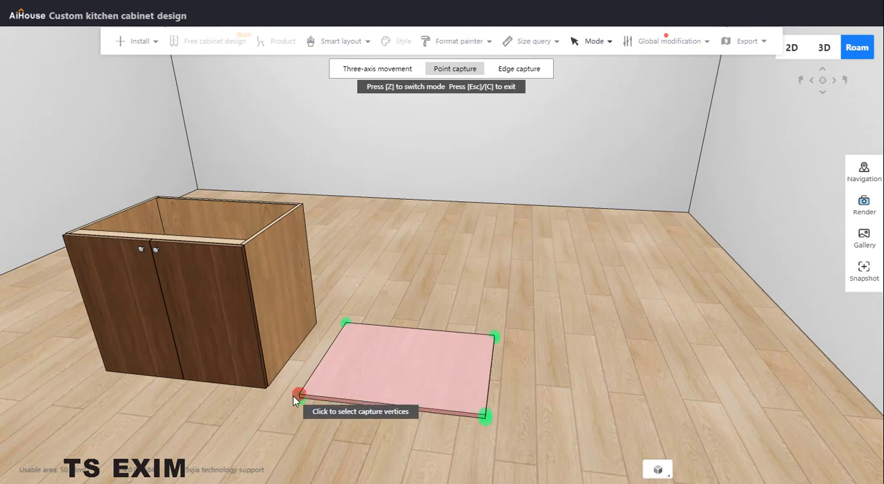
click(295, 395)
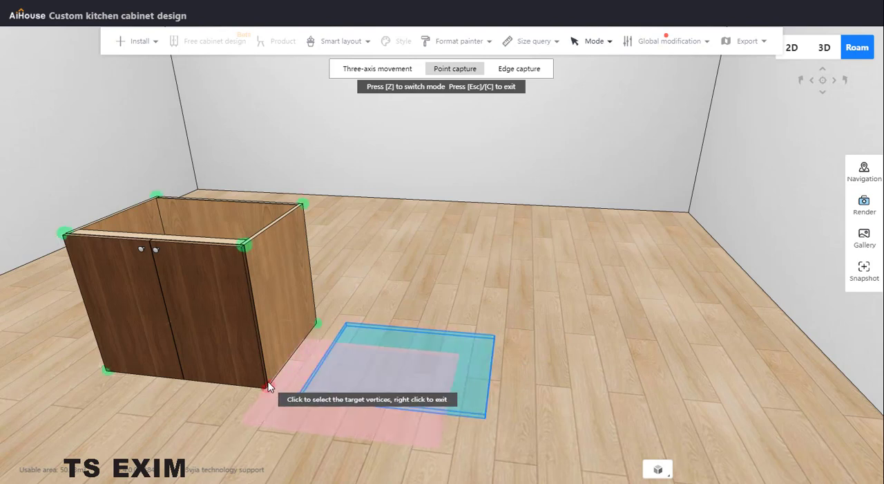
click(268, 386)
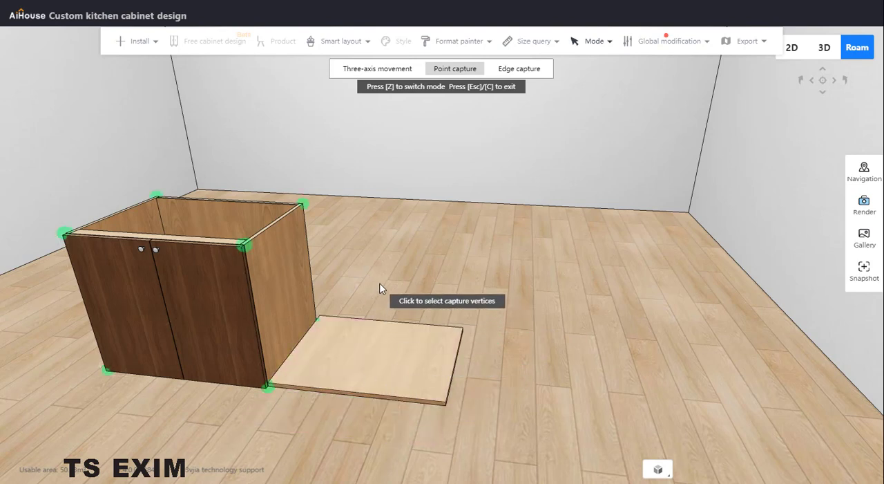
key(Escape)
- Select the Super plate in board selection mode and open it for panel point editing
click(470, 339)
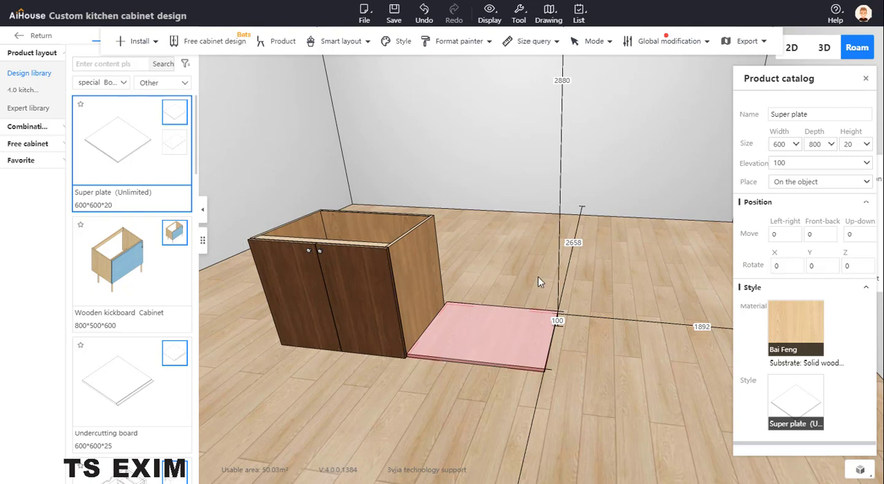
key(b)
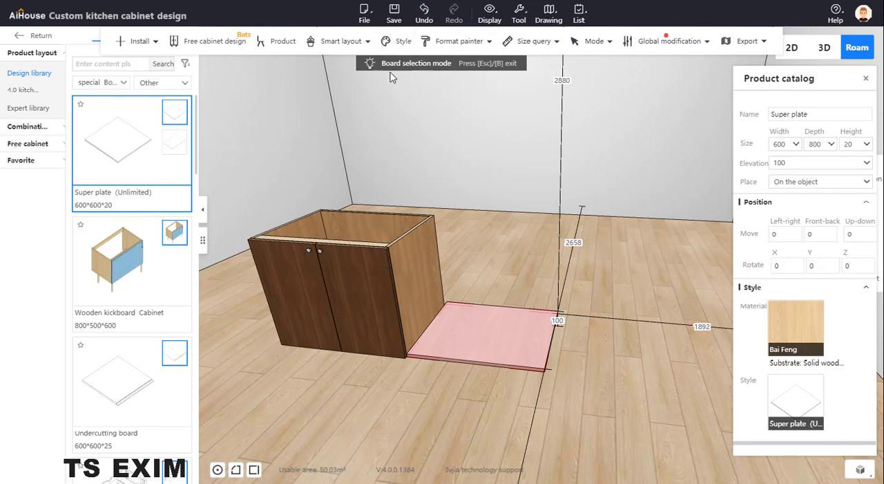
right_click(505, 325)
mouse_move(537, 336)
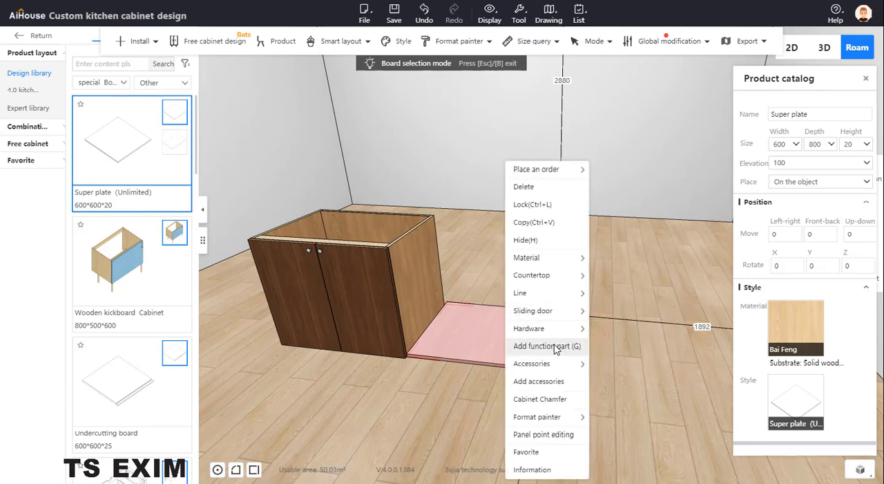
click(546, 434)
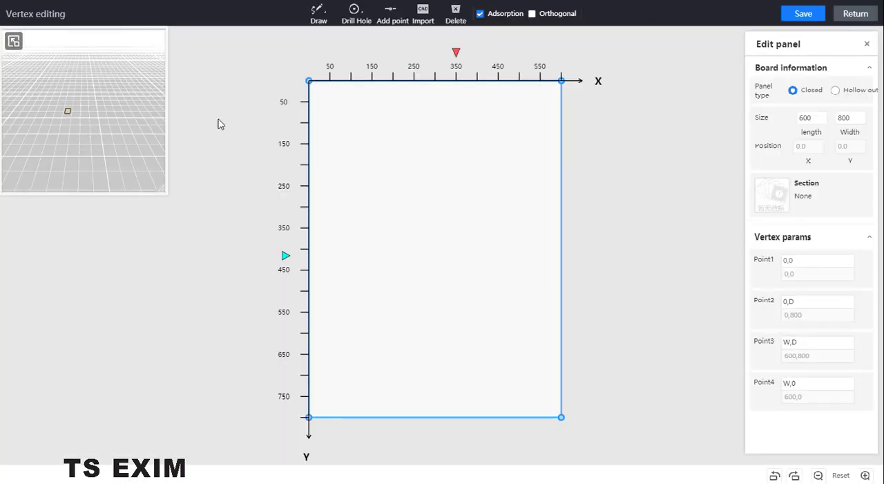
- Convert the panel edge at Y 800 into an outward arc with a string height of about 236, save it and return to the room
click(423, 417)
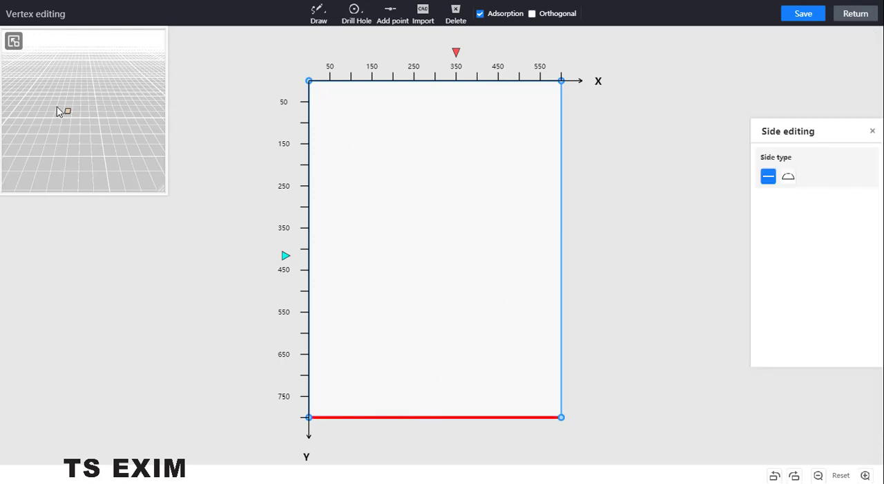
scroll(65, 128, up, 5)
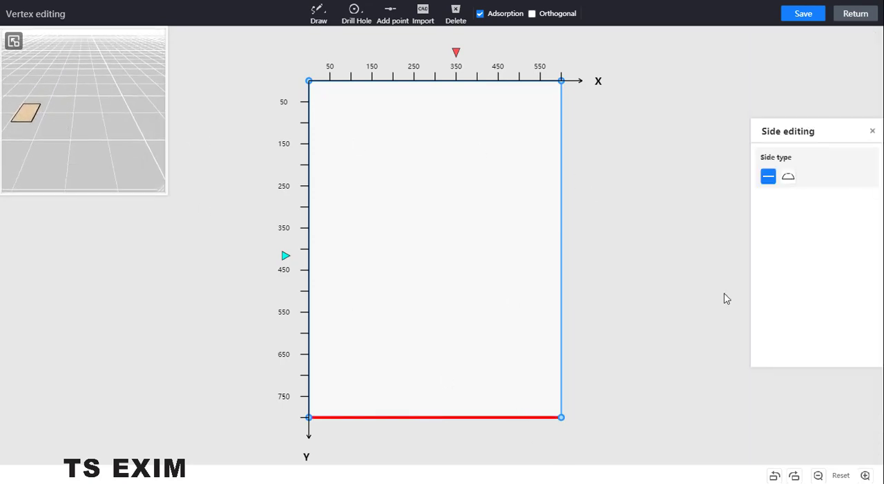
click(788, 177)
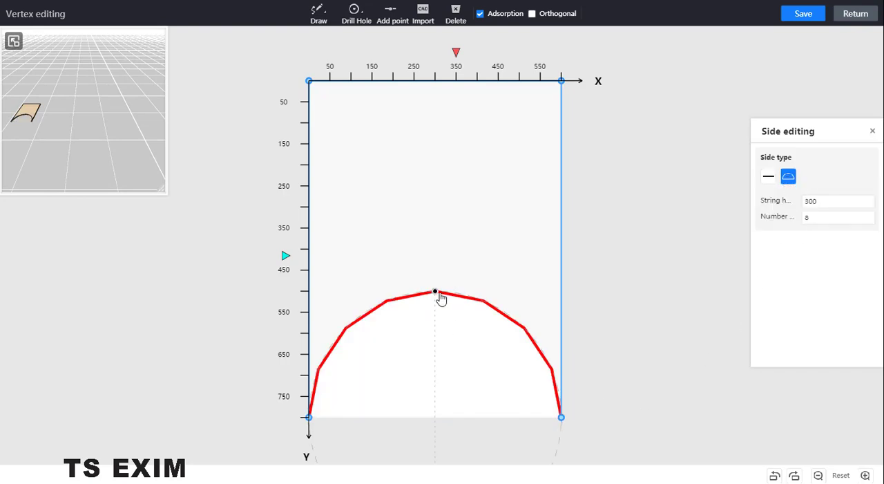
scroll(446, 264, down, 5)
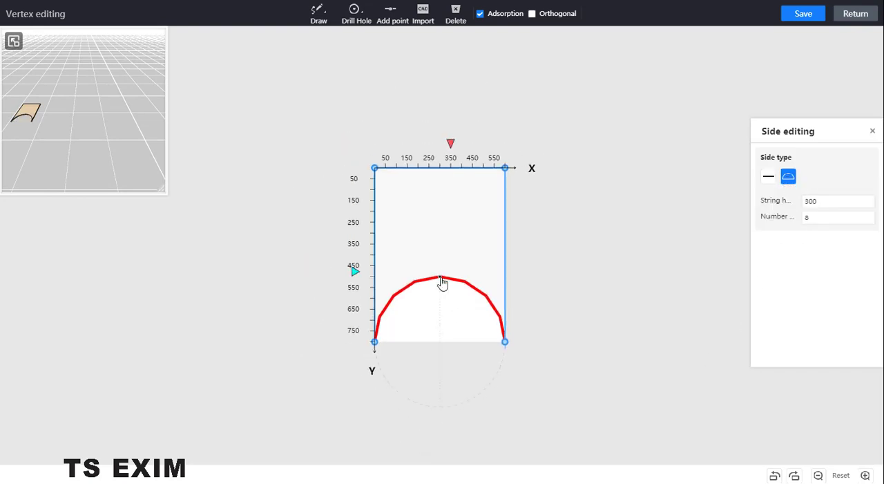
drag(441, 279, 440, 395)
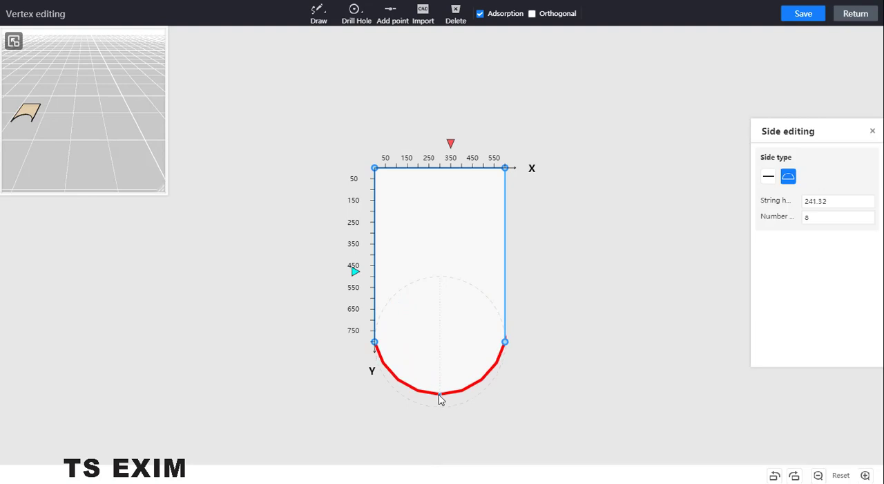
click(804, 15)
click(860, 15)
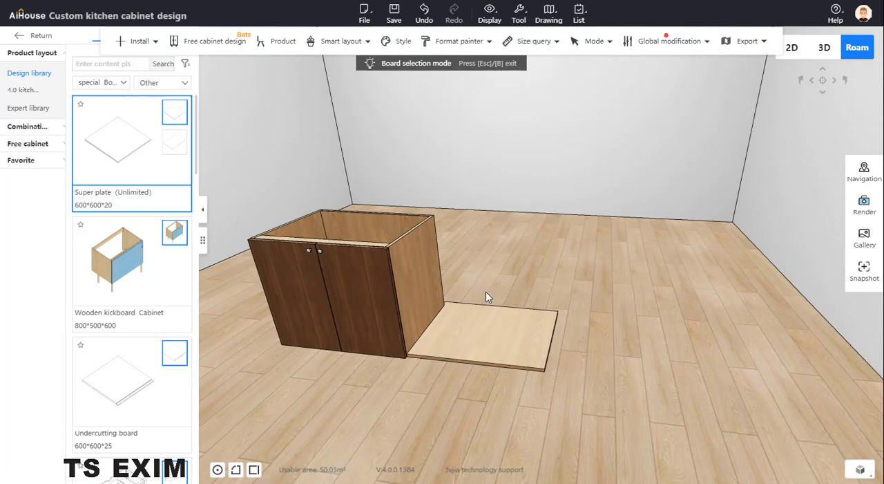
- Rotate the Super plate -180° about its Z axis with three-axis rotation so the arc end faces away from the cabinet
click(503, 327)
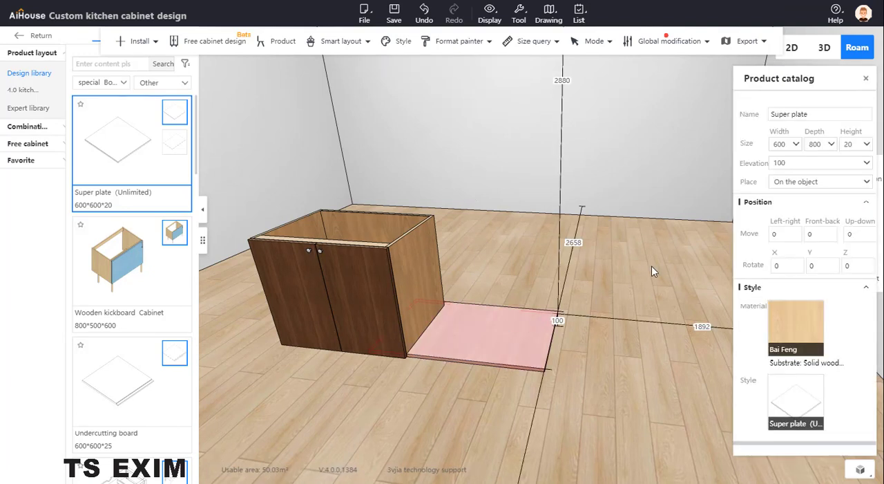
key(c)
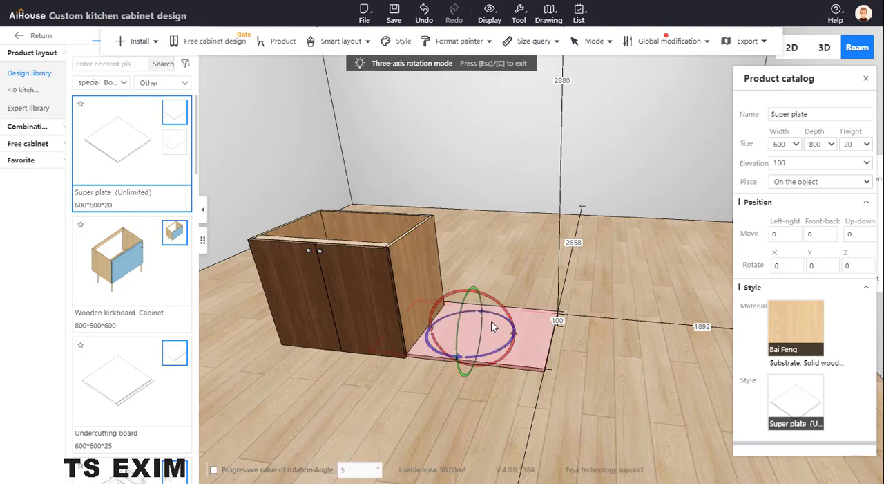
drag(512, 342, 520, 299)
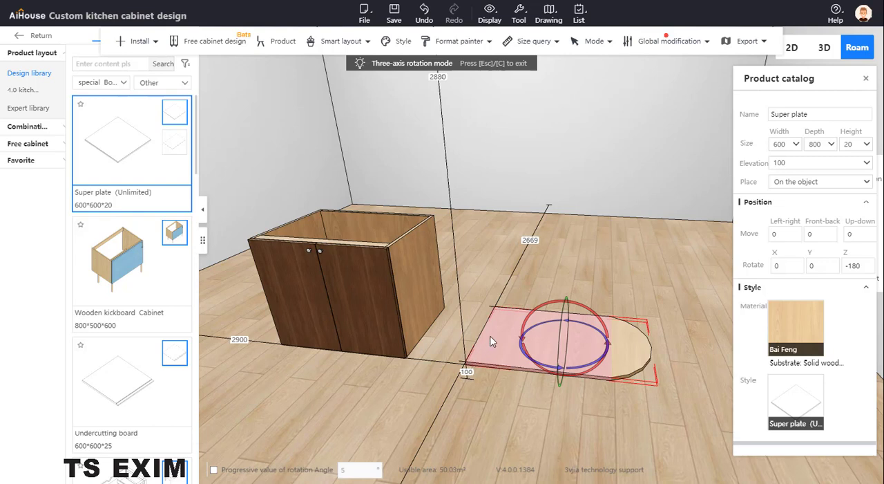
- Snap the plate's near corner at its straight end to the cabinet's lower front corner with Point capture
key(z)
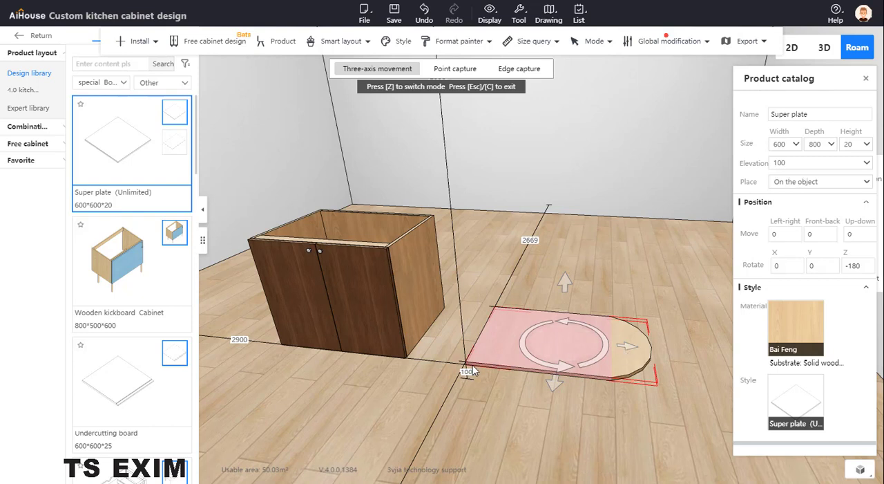
key(z)
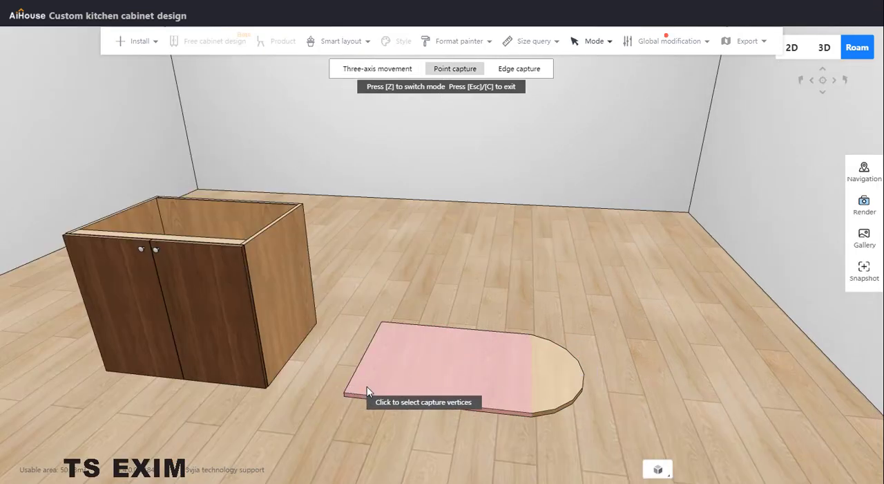
click(343, 406)
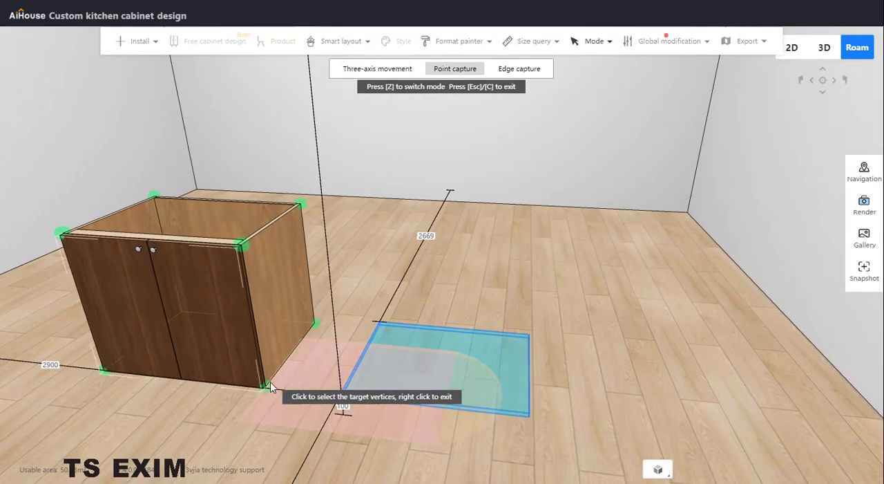
click(266, 386)
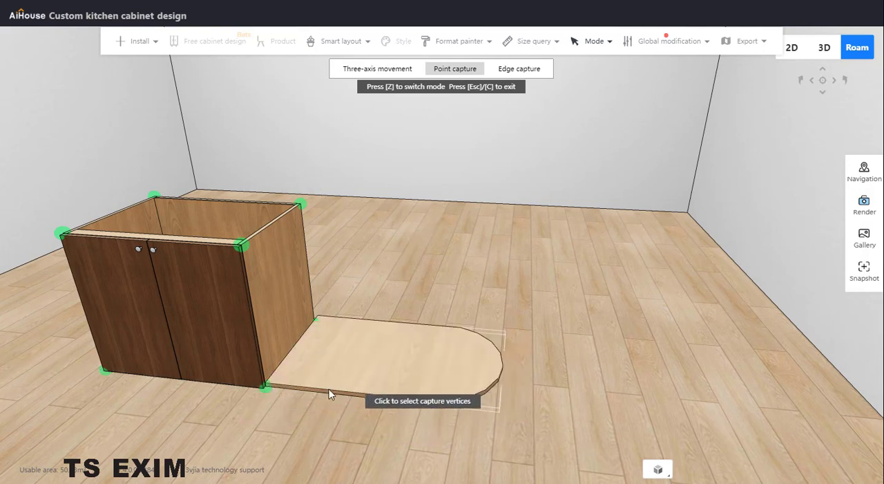
- Set the Super plate's elevation above the floor to 0
click(262, 397)
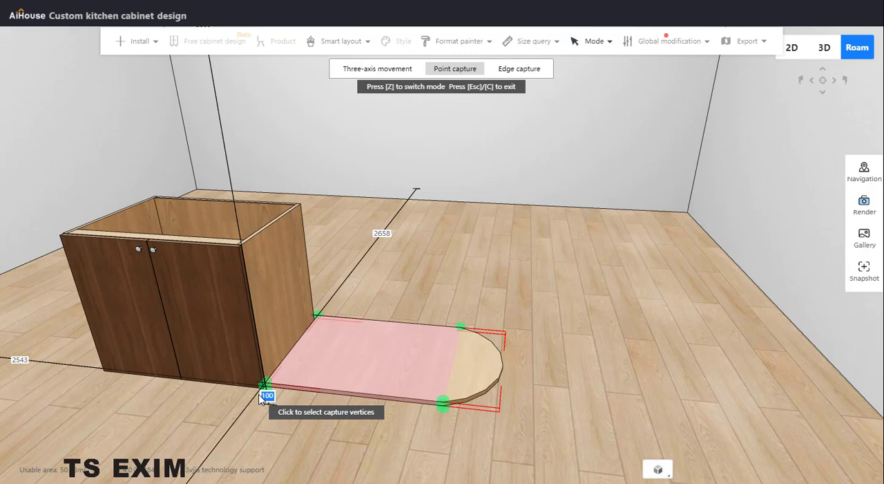
text(0)
key(Return)
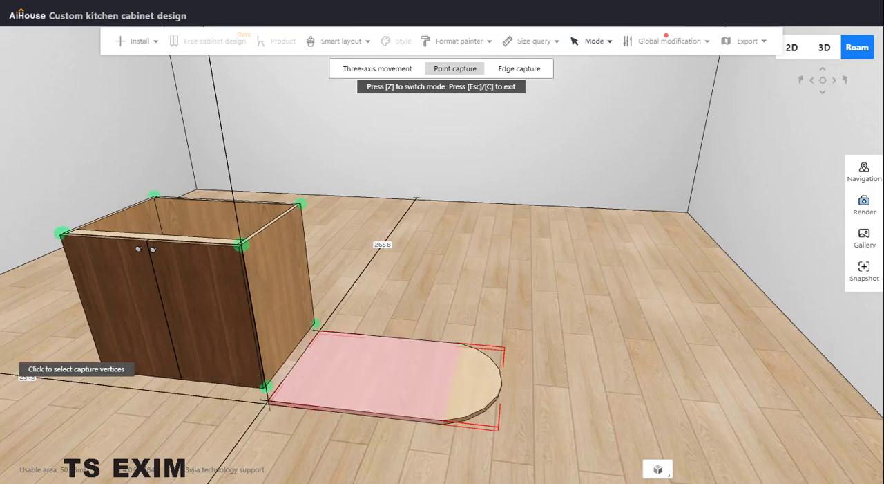
- Check the reference photo Table island.jpg in Photos for the rounded island end and return to AiHouse
key(alt+Tab)
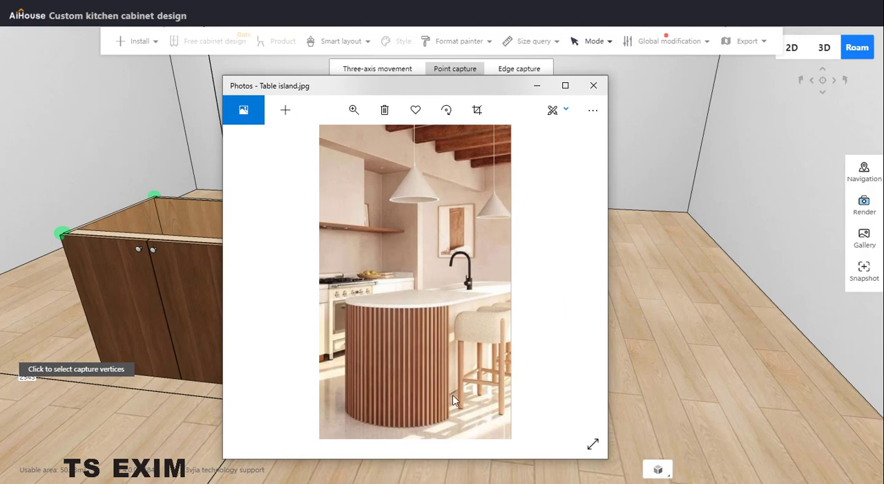
drag(469, 91, 196, 122)
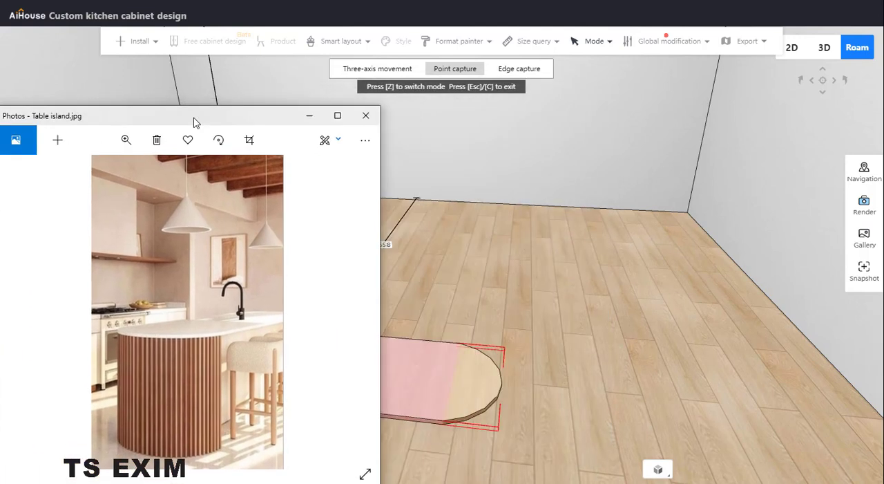
key(alt+Tab)
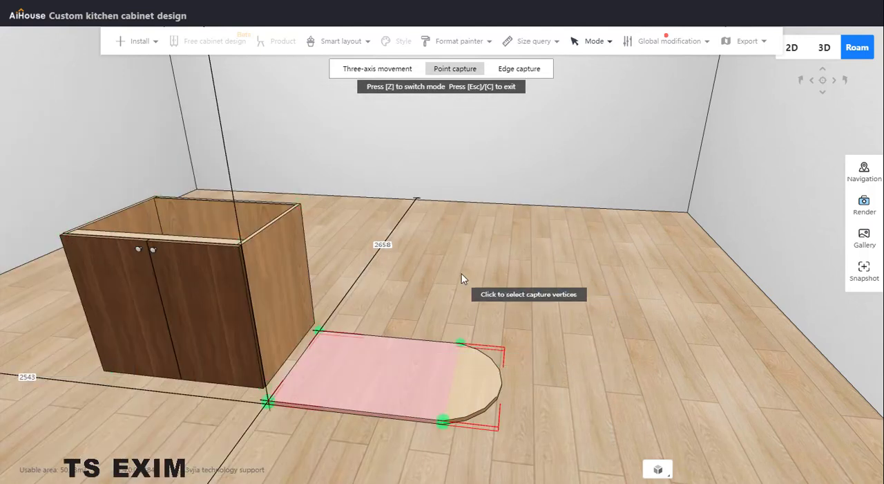
- Exit Point capture and set the arc-ended Super plate's height to 780
click(283, 268)
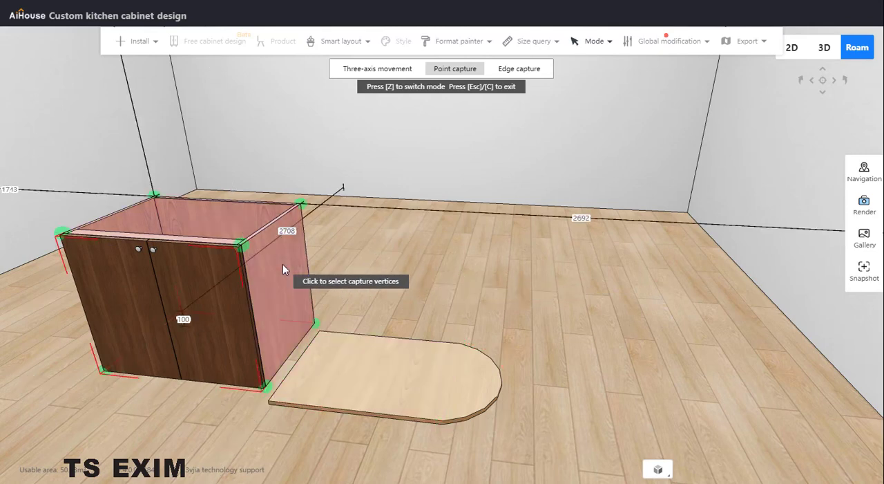
key(Escape)
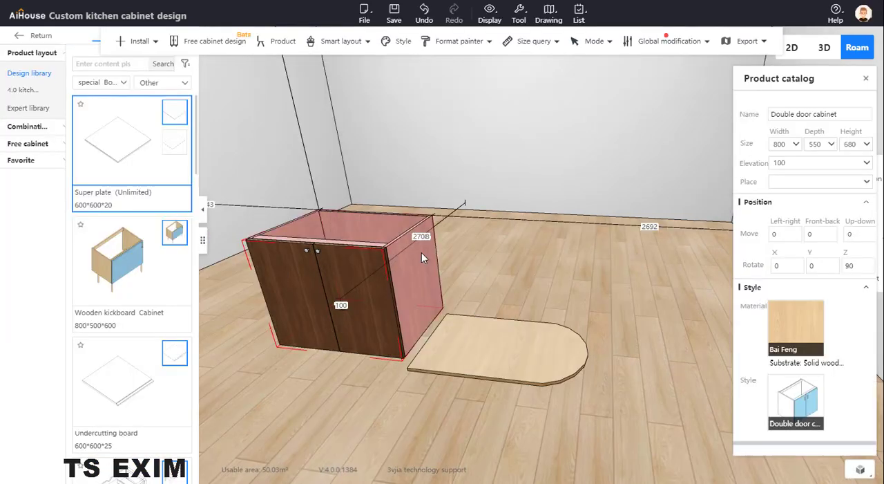
click(521, 345)
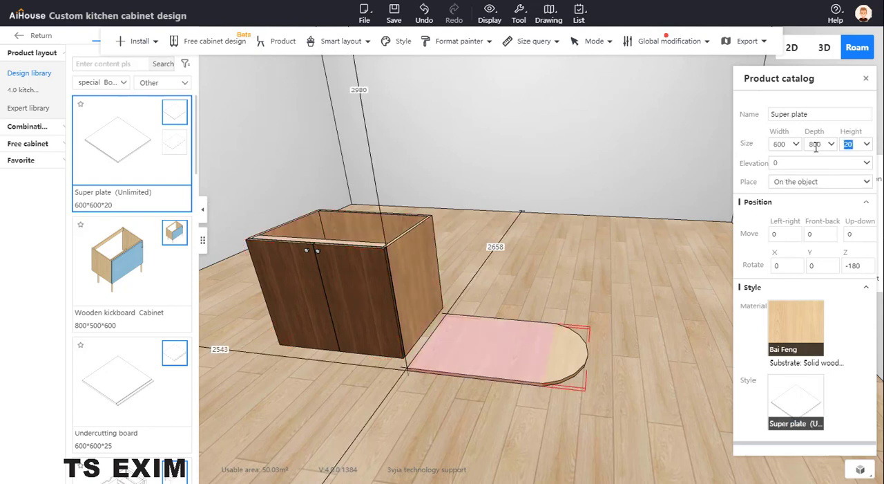
text(780)
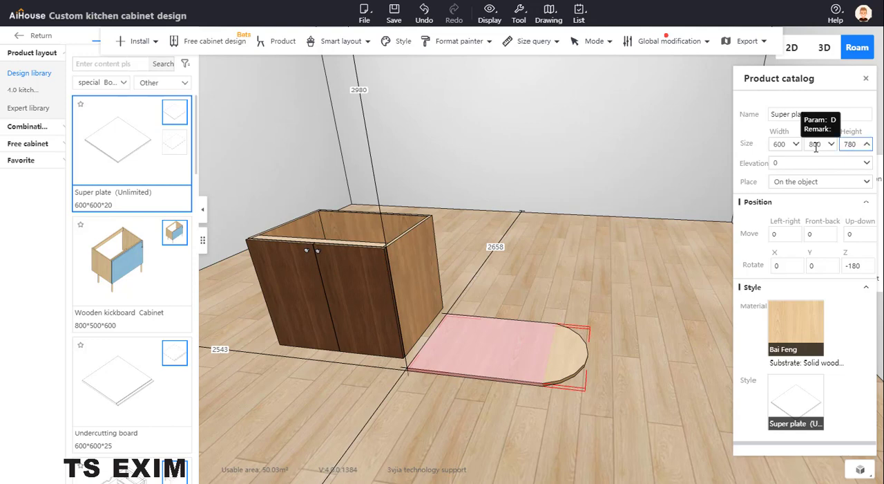
key(Return)
click(668, 401)
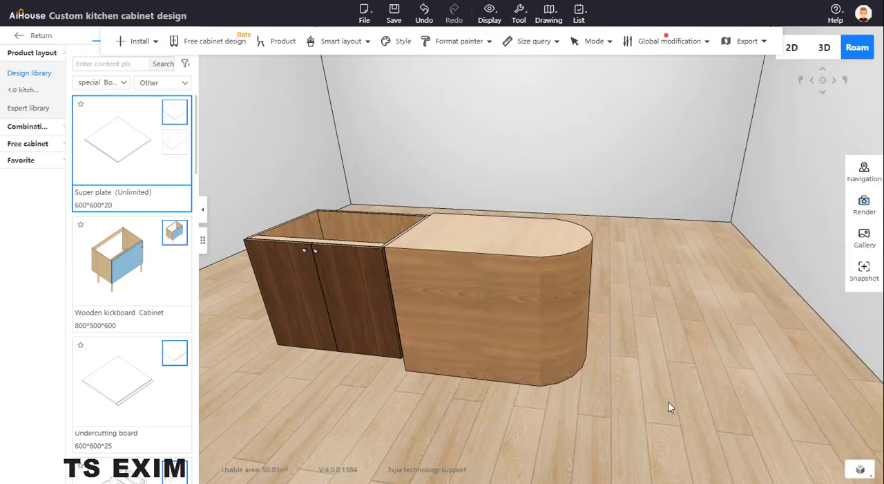
- Copy the 780 high Super plate and place the duplicate directly behind the original
drag(668, 401, 692, 373)
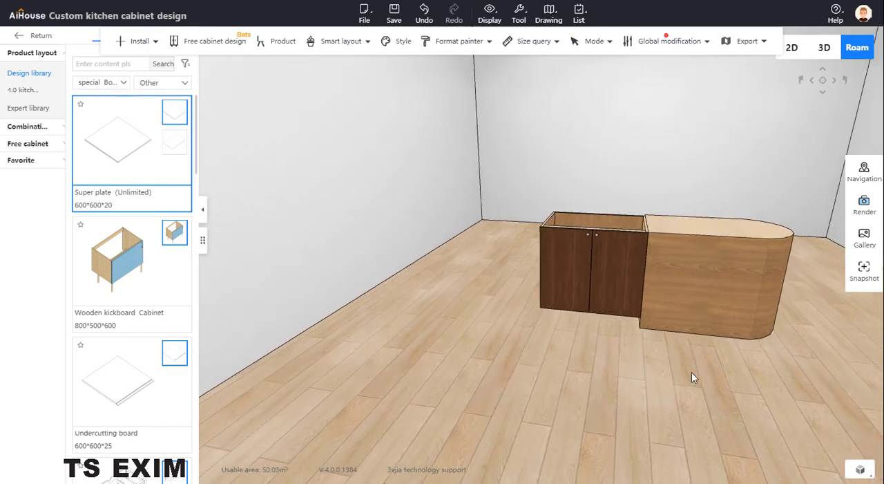
click(689, 277)
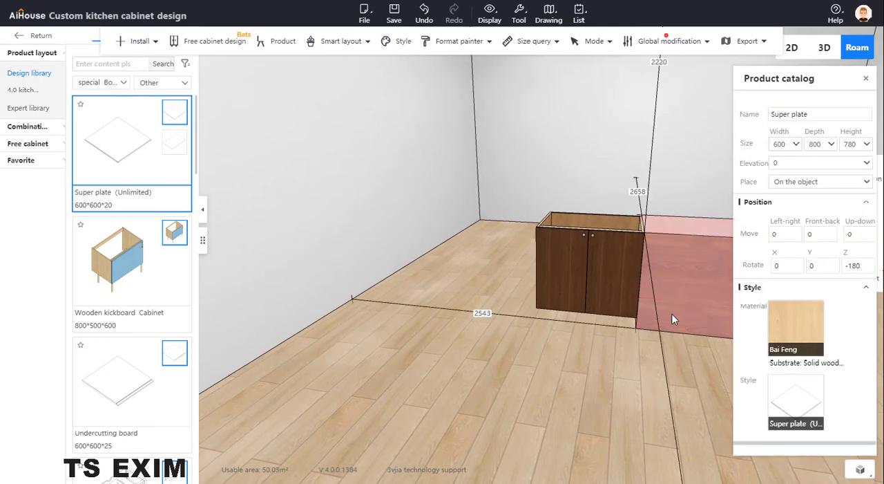
drag(673, 319, 657, 417)
scroll(656, 417, up, 3)
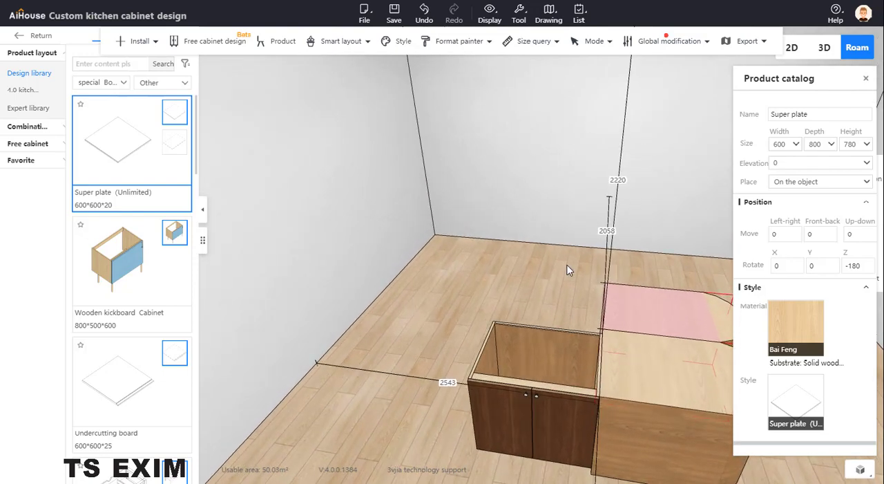
middle_drag(567, 265, 601, 295)
drag(618, 301, 659, 295)
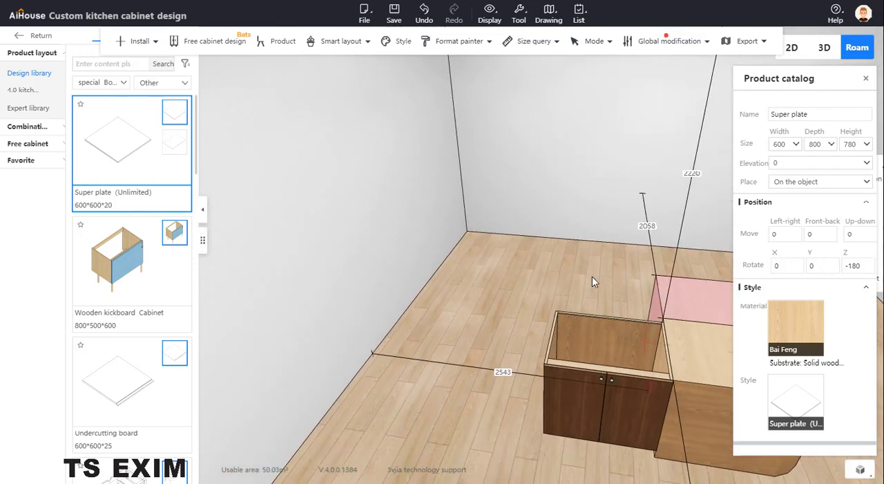
middle_drag(592, 275, 575, 280)
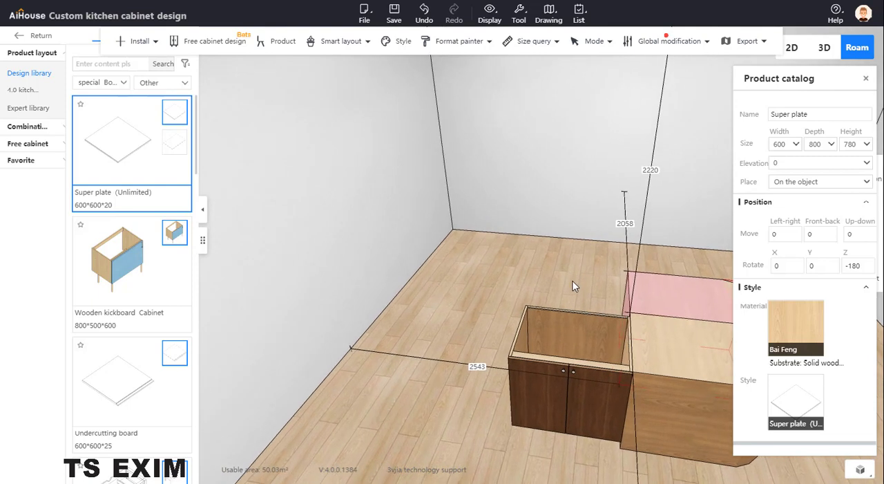
click(618, 277)
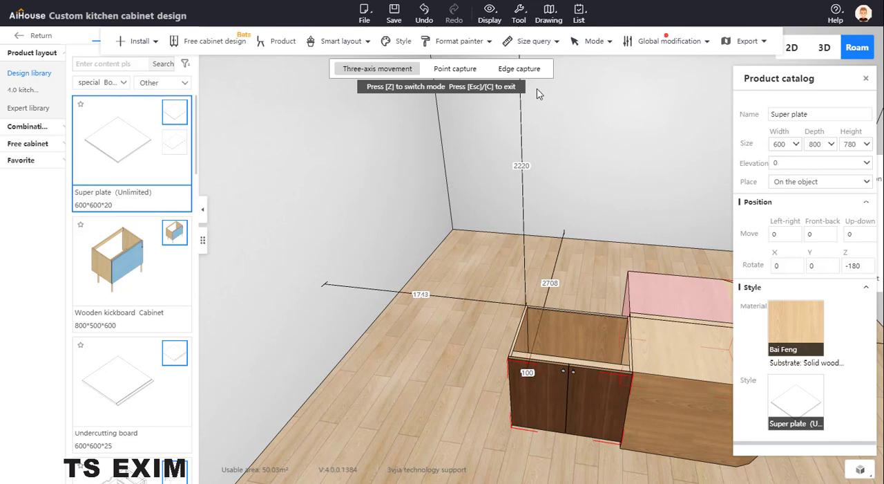
click(519, 69)
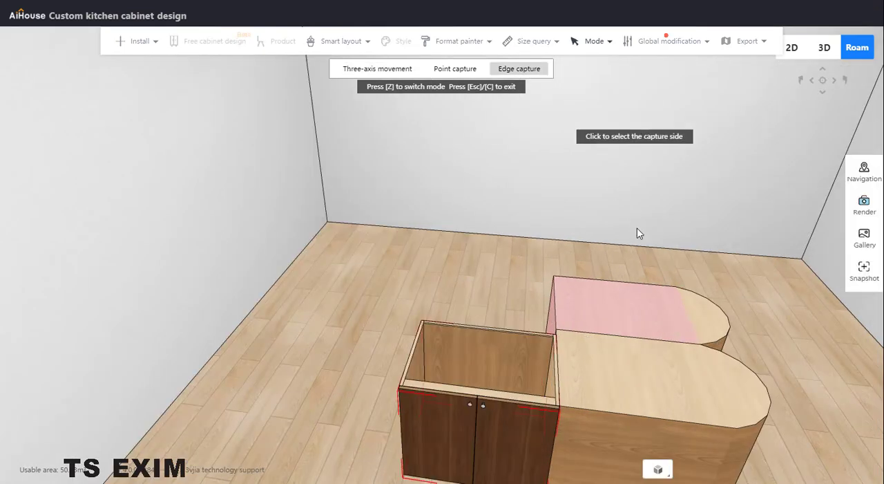
click(558, 310)
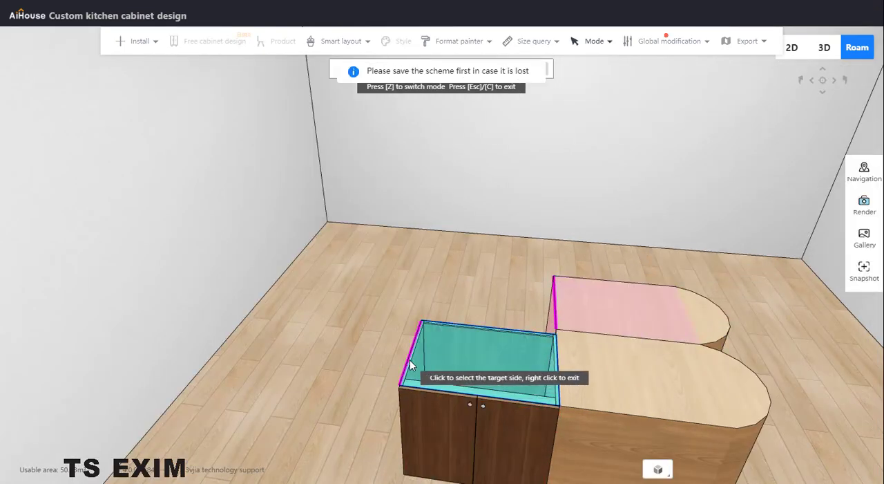
click(409, 366)
right_click(521, 278)
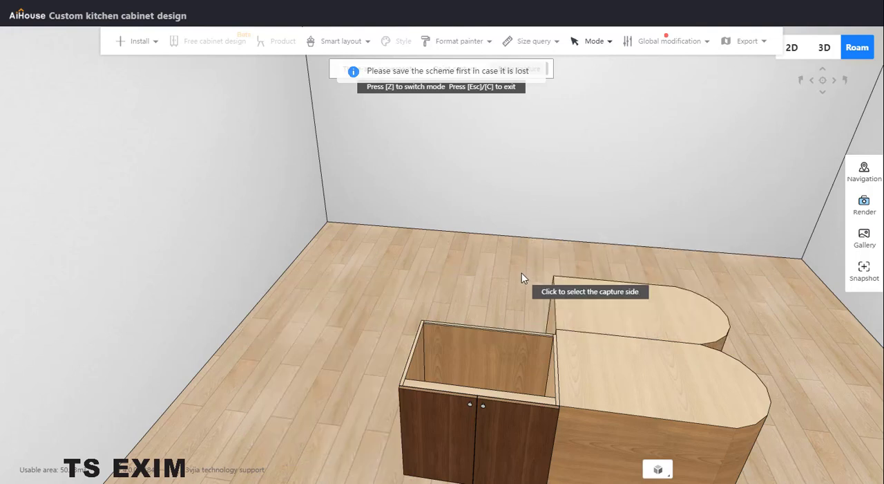
key(Escape)
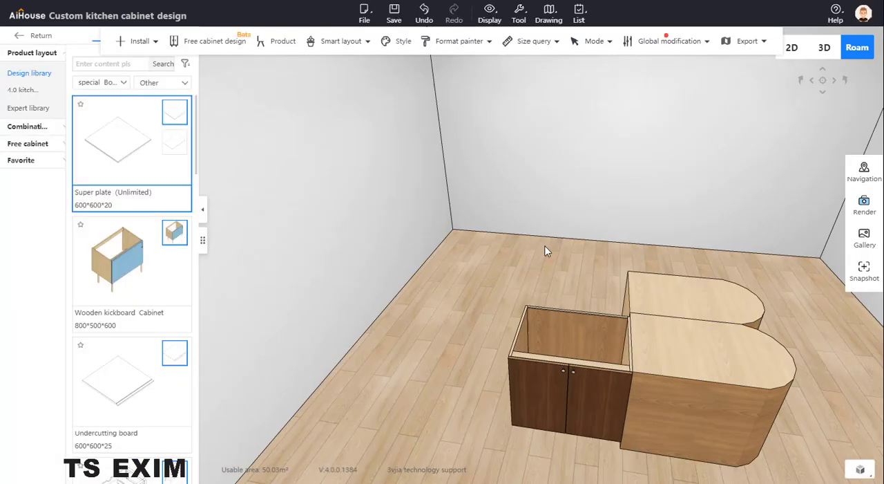
- Undo the Super plate copy and bring it back behind the original
click(622, 287)
key(ctrl+z)
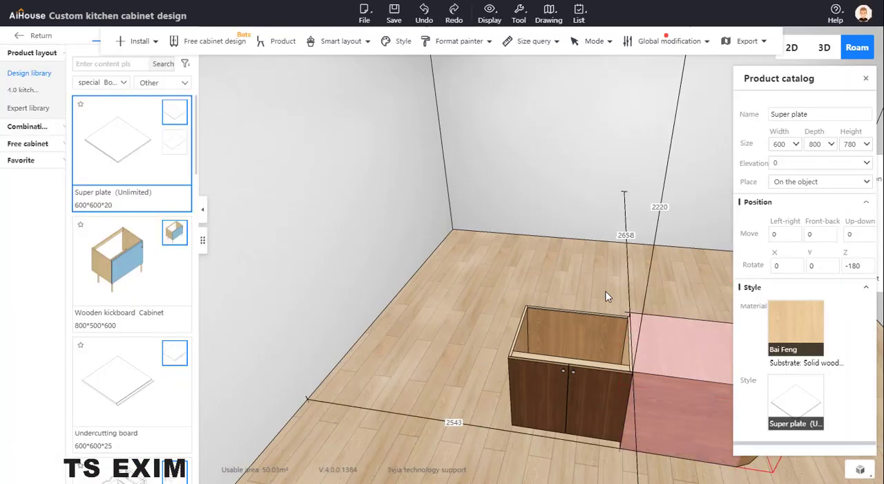
key(ctrl+z)
click(683, 331)
click(677, 320)
- Attach the copied plate's straight top edge to the top edge of the cabinet's free side with Edge capture, arc facing outward
click(640, 295)
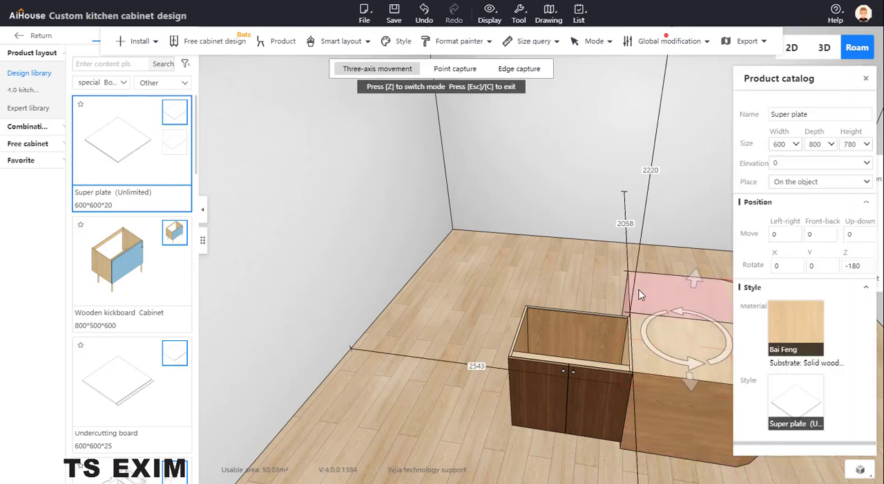
key(z)
key(z)
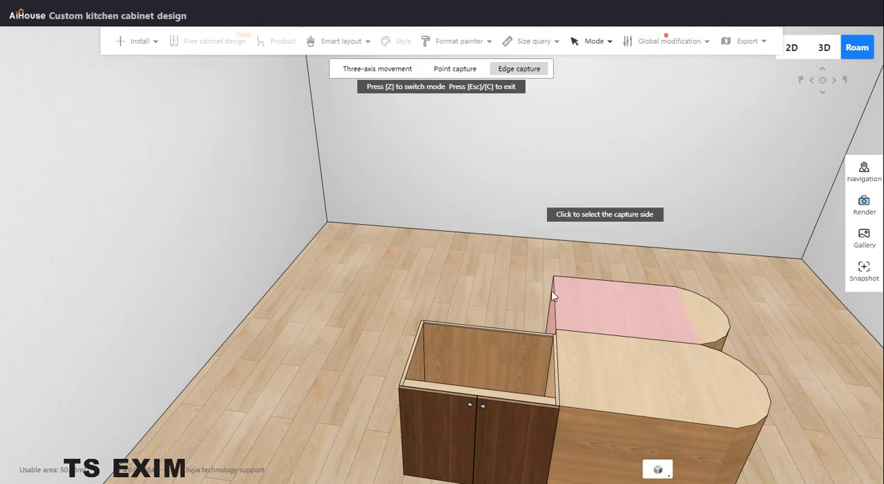
click(558, 310)
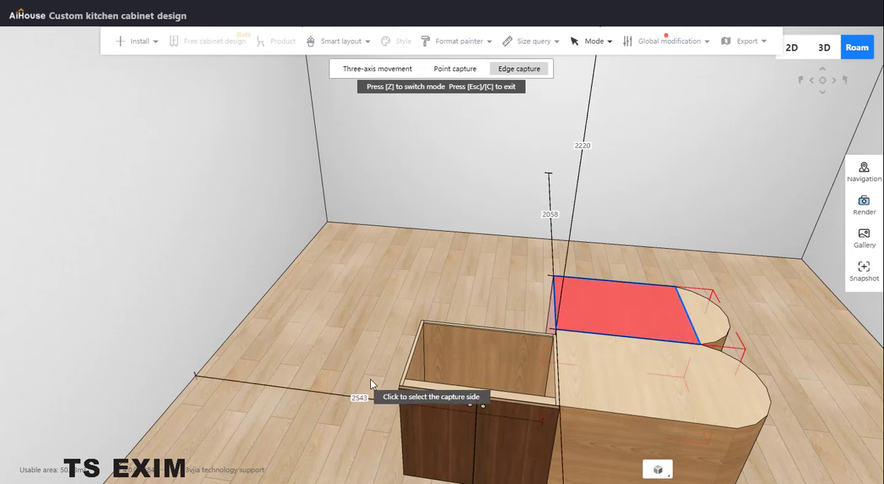
click(556, 308)
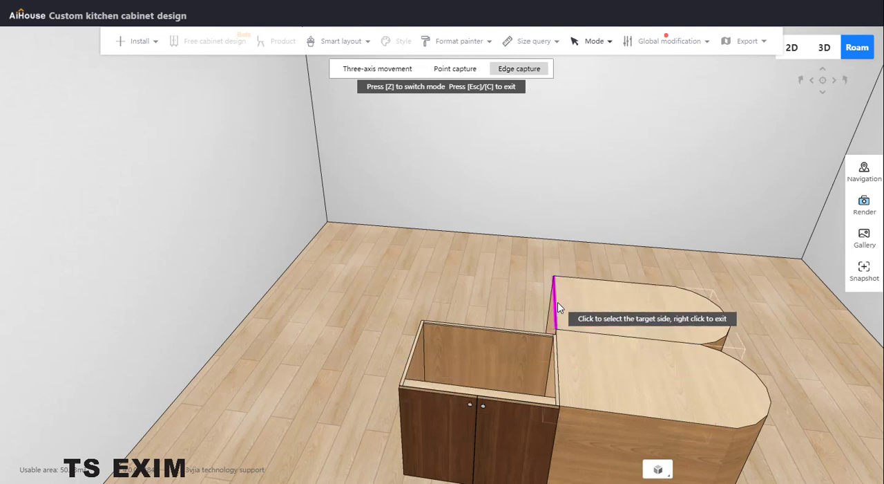
click(408, 364)
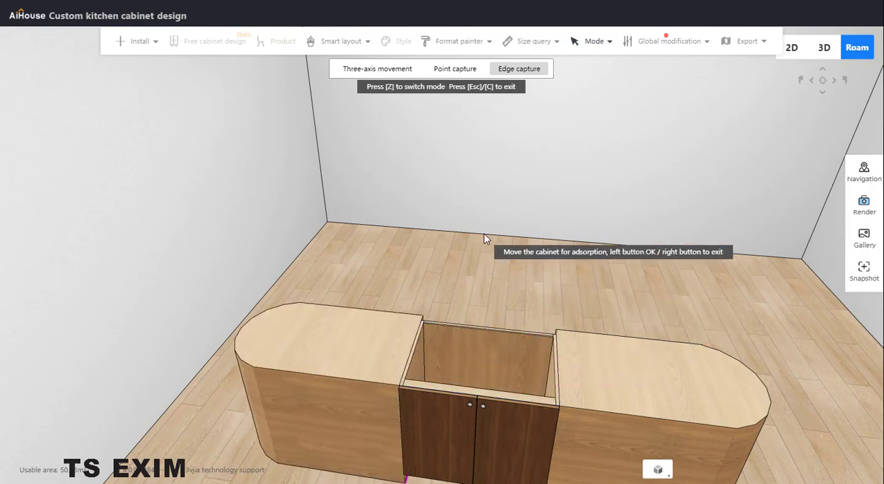
click(406, 345)
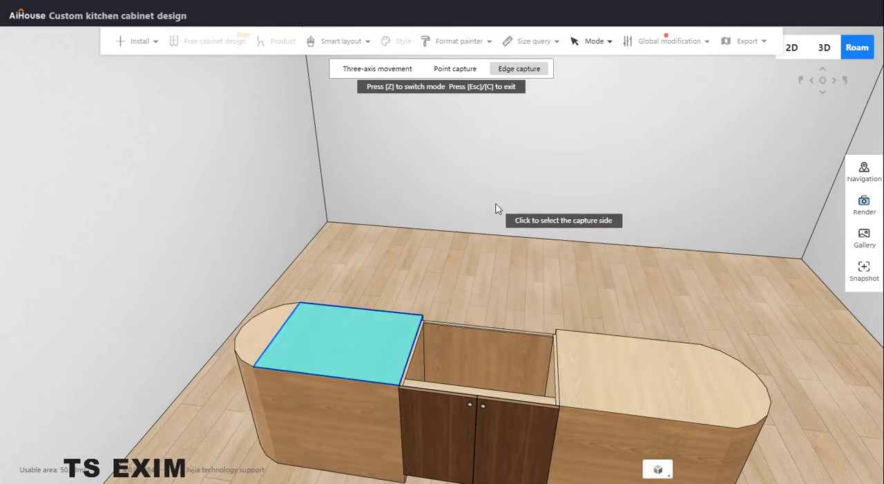
key(Escape)
drag(628, 251, 483, 222)
scroll(552, 225, down, 1)
drag(552, 230, 537, 242)
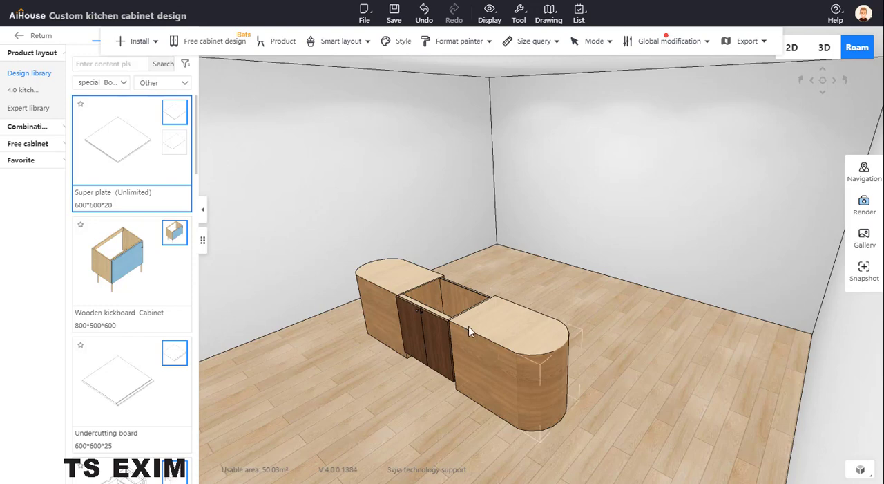
- Examine the island's rear side and look through the Other and Visible panel categories for a board to cover the cabinet's back
click(407, 281)
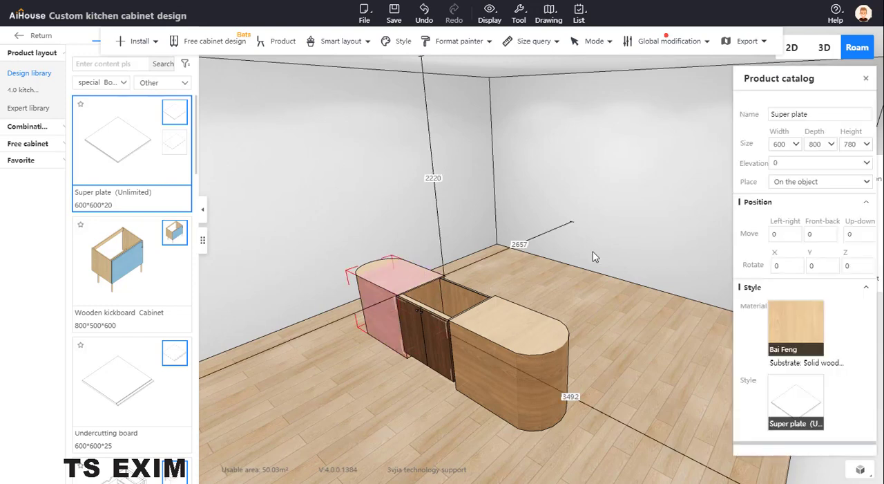
right_drag(615, 251, 509, 326)
drag(510, 325, 384, 318)
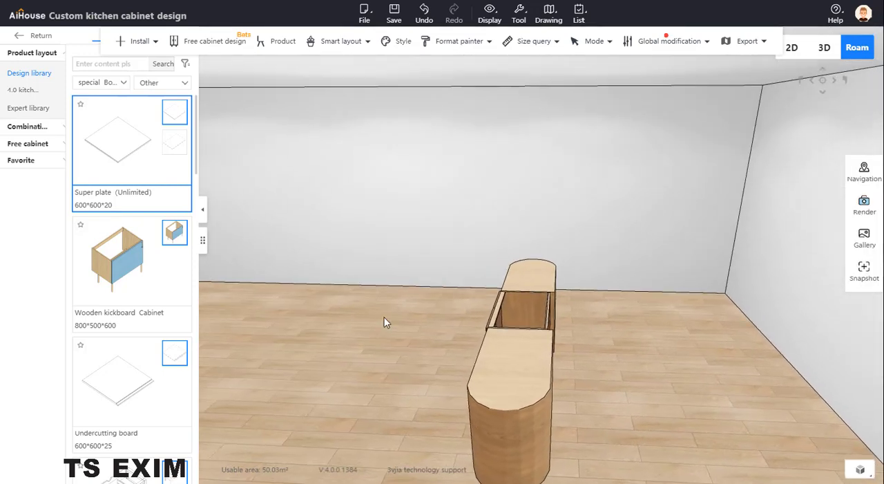
click(525, 289)
right_drag(525, 288, 490, 310)
drag(490, 315, 380, 279)
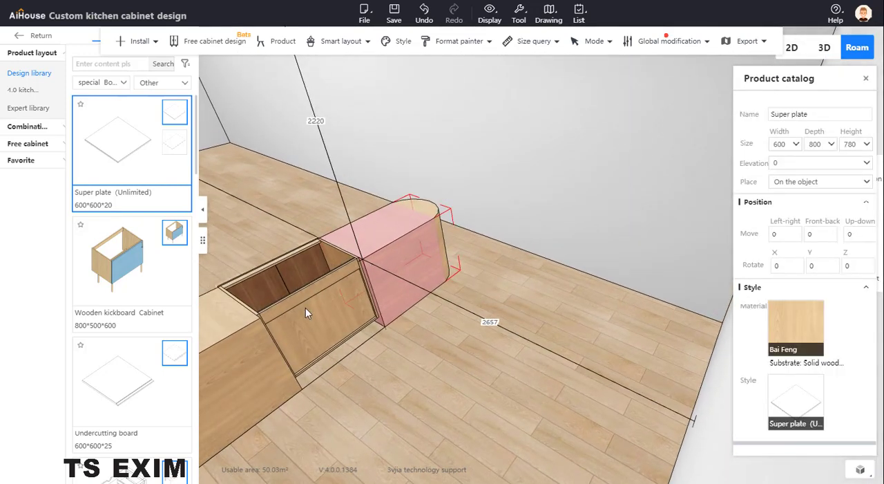
drag(476, 413, 424, 362)
scroll(109, 259, down, 10)
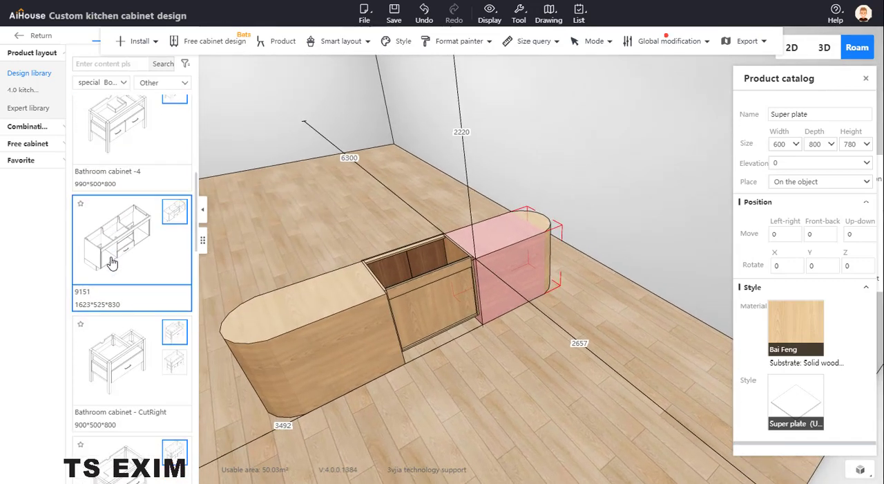
click(163, 82)
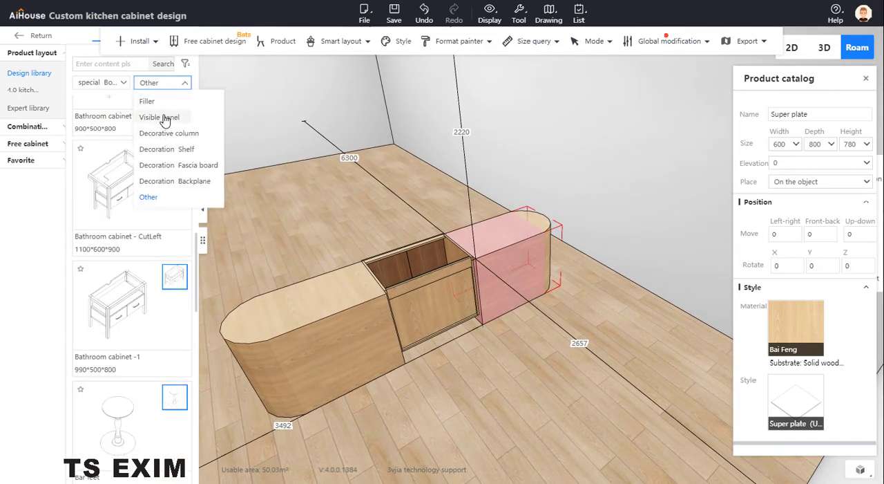
click(161, 119)
scroll(101, 230, down, 1)
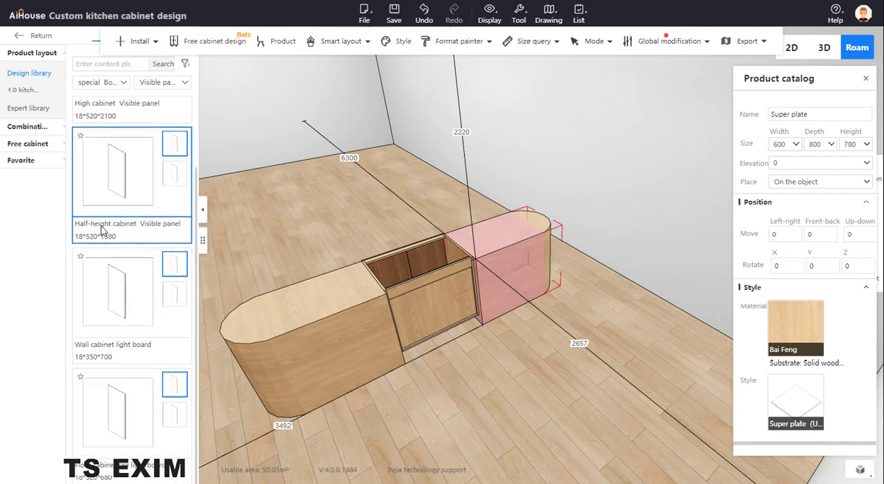
- Place a Decorative plates board from the Decoration Backplane category on the cabinet's back, aligned with the side nearest the long super plate face
click(158, 83)
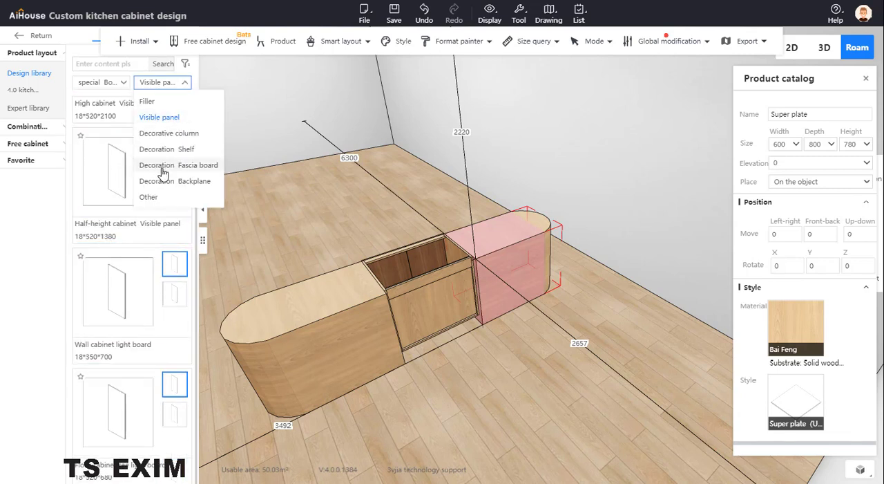
click(182, 182)
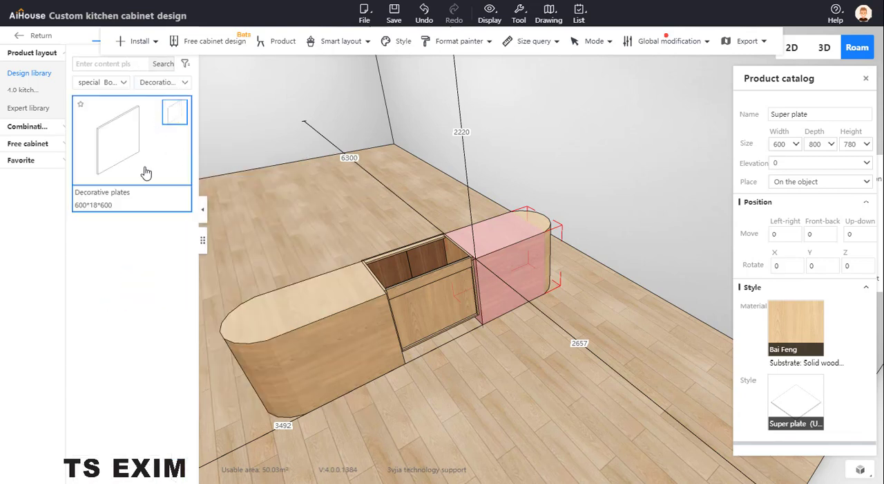
click(144, 173)
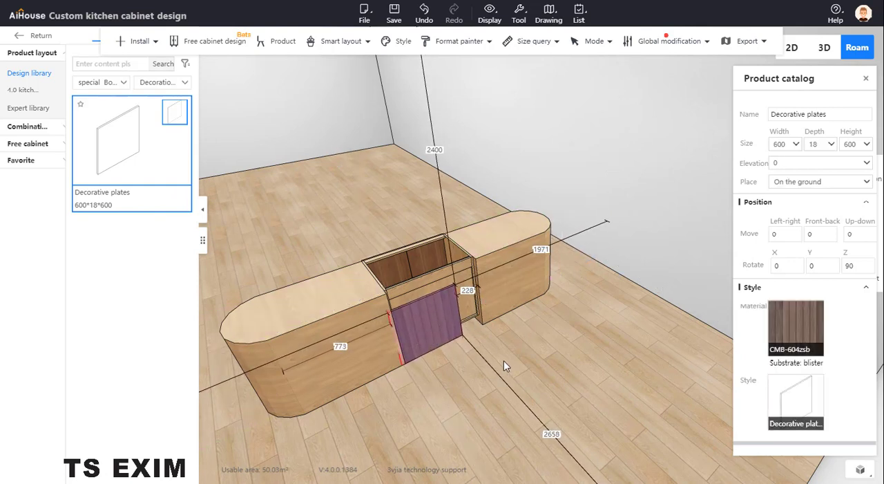
scroll(498, 353, up, 5)
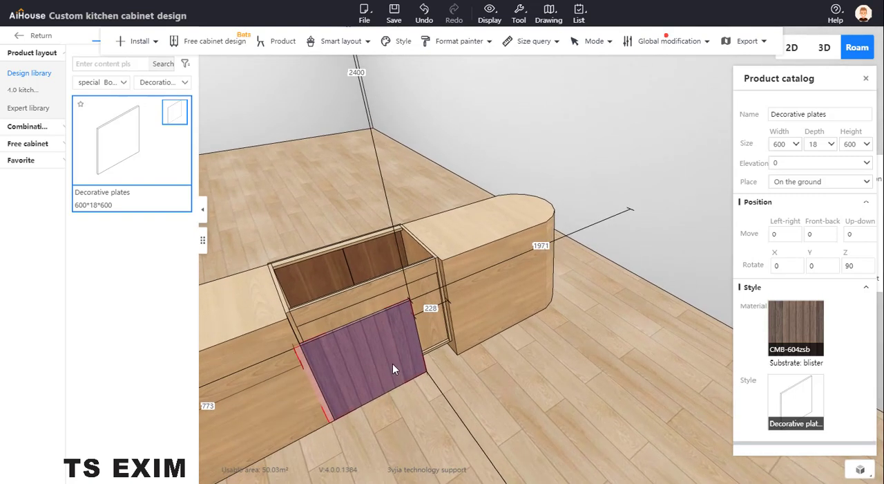
click(373, 397)
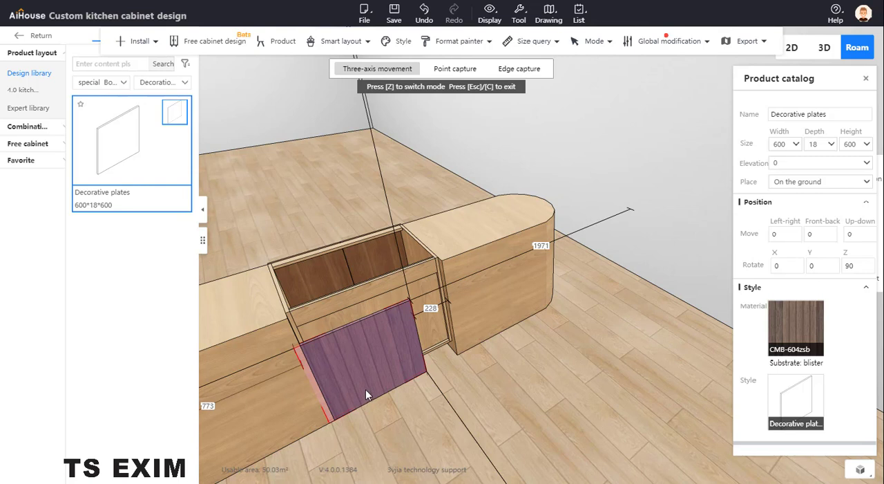
drag(299, 394, 304, 392)
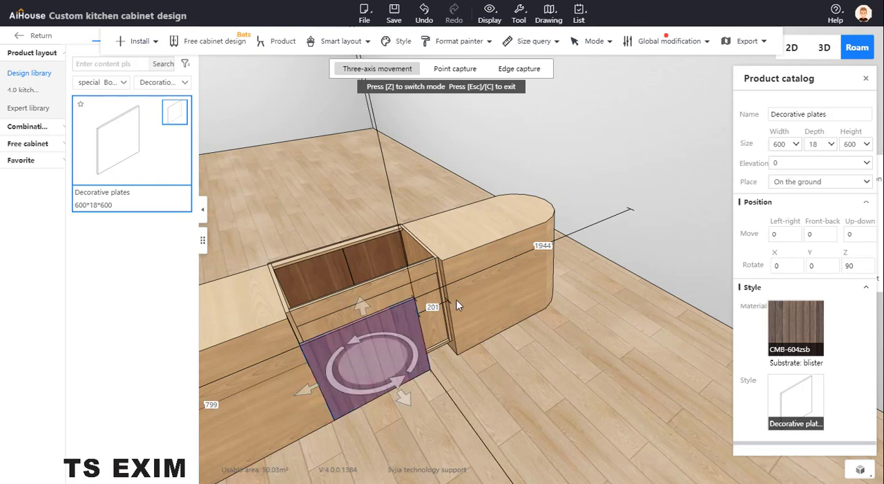
- Increase the decorative plate's width by 201 to 801 and set its distance to the adjoining cabinet side to 0
click(793, 144)
text(+)
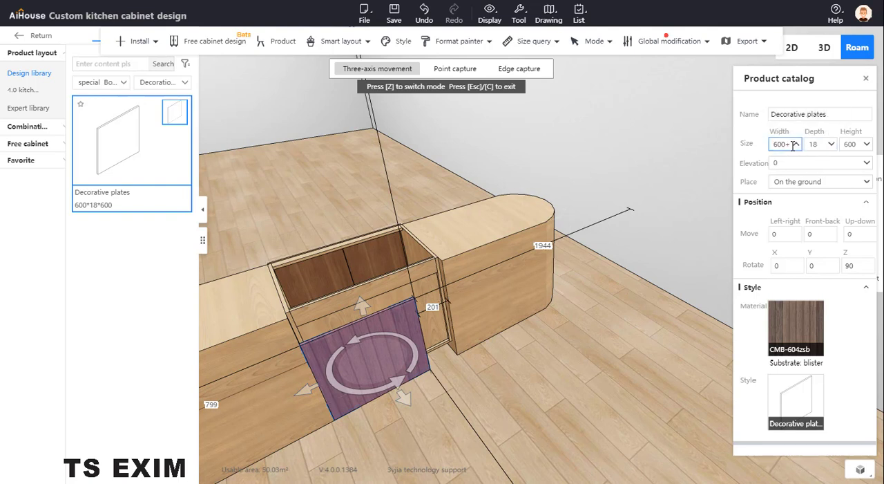
text(201)
key(Return)
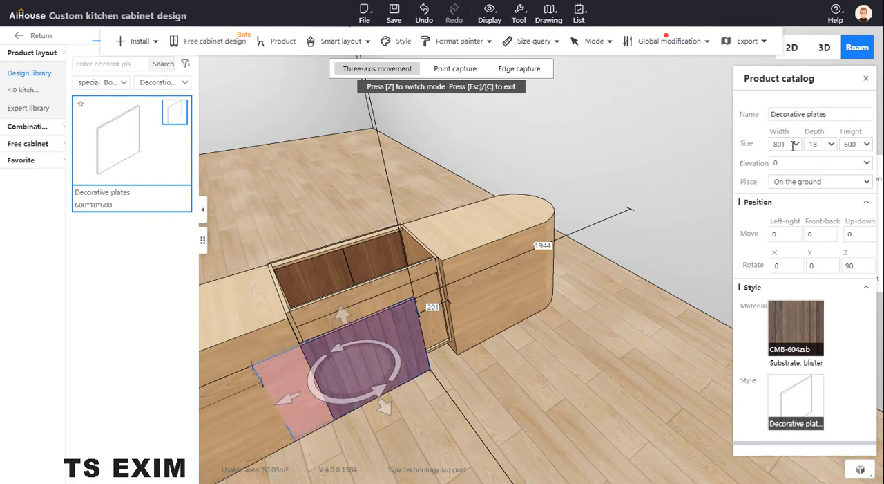
click(429, 307)
text(0)
key(Return)
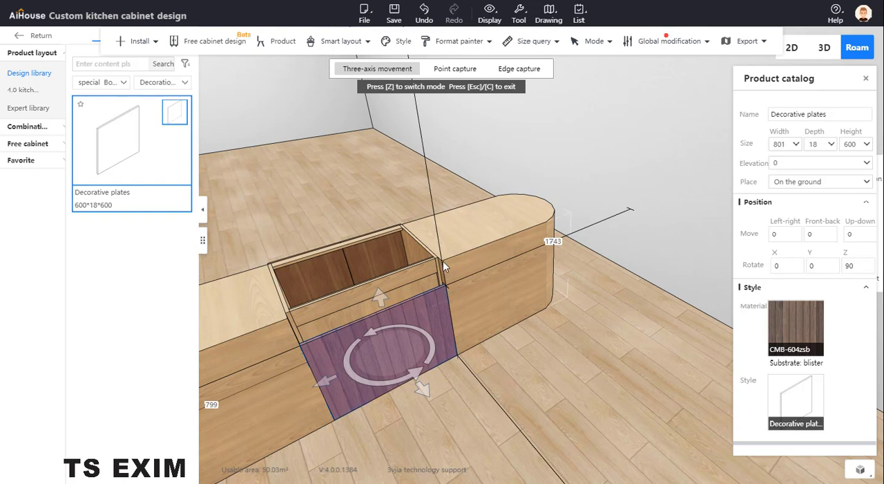
- Set the decorative plate's height to 780 to match the neighbouring Super plate, and exit Three-axis movement
click(511, 282)
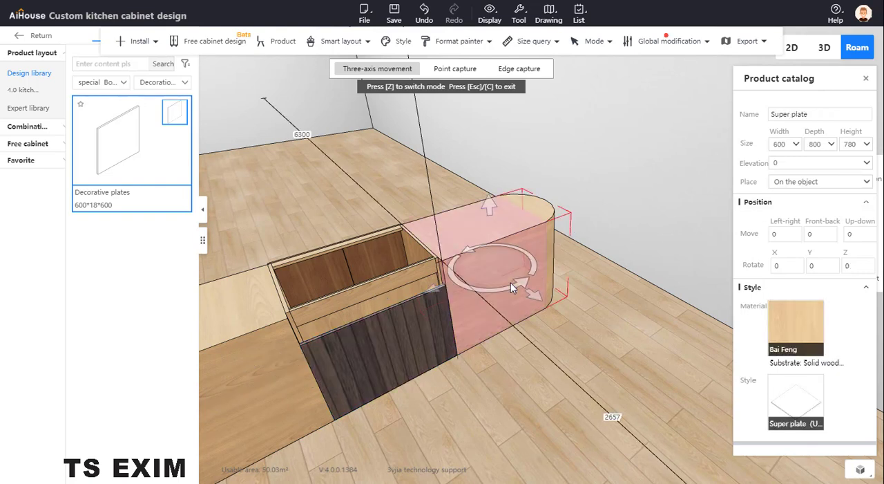
click(405, 316)
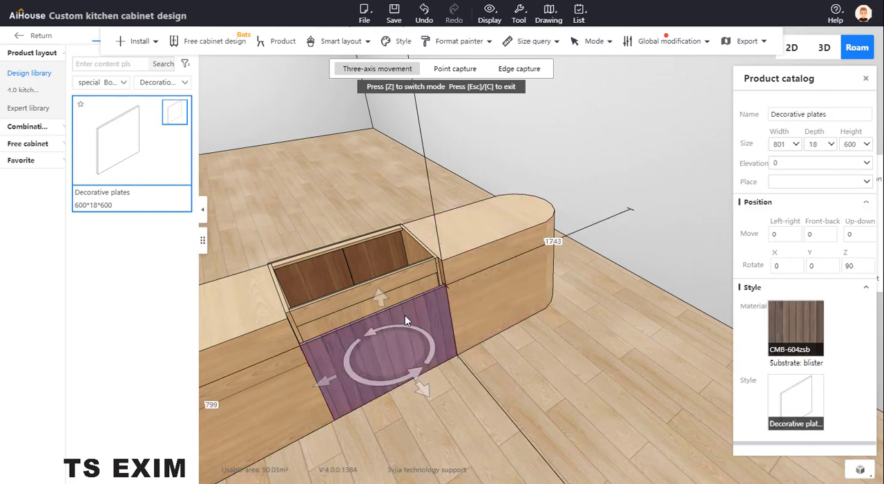
click(859, 144)
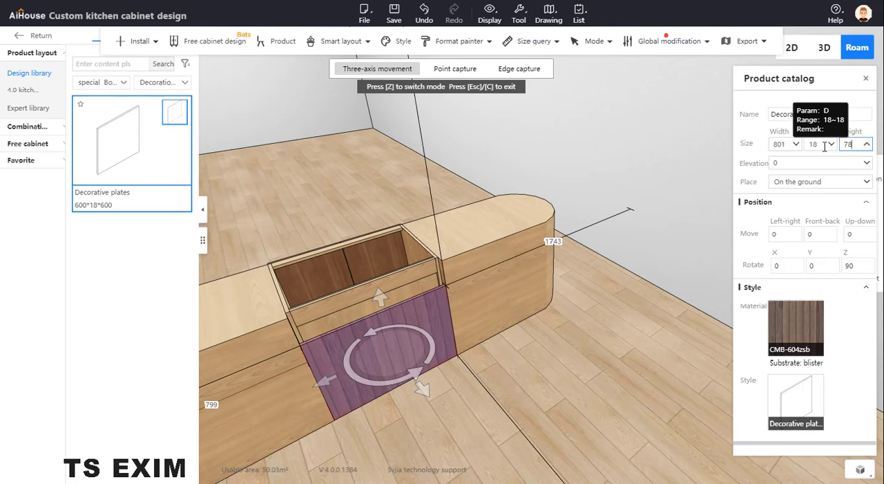
key(Escape)
drag(576, 421, 616, 371)
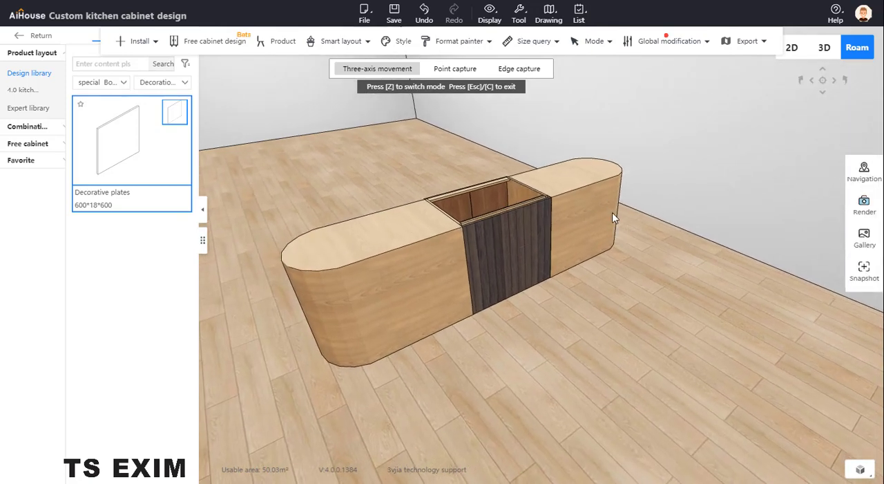
drag(542, 355, 557, 391)
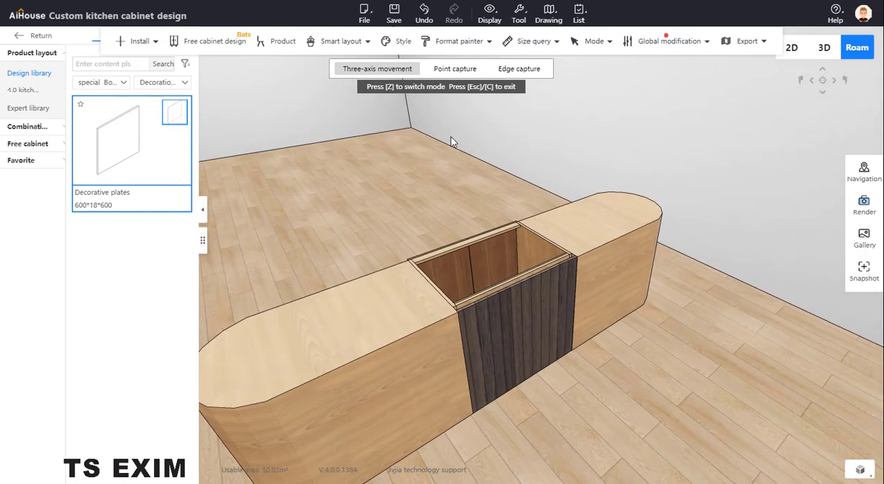
key(Escape)
- Install the white rectangular Sink from the Single basin hardware library in the double door cabinet
drag(399, 197, 609, 277)
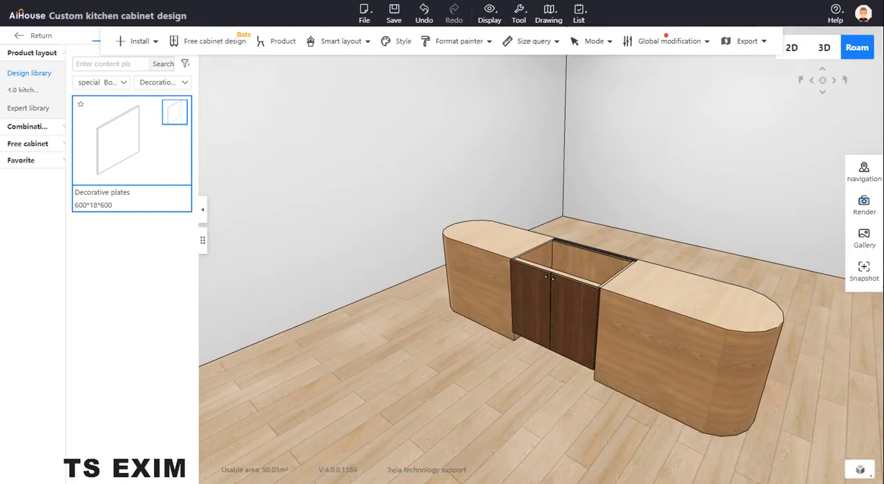
drag(0, 78, 0, 104)
drag(455, 304, 515, 280)
click(514, 280)
right_click(514, 282)
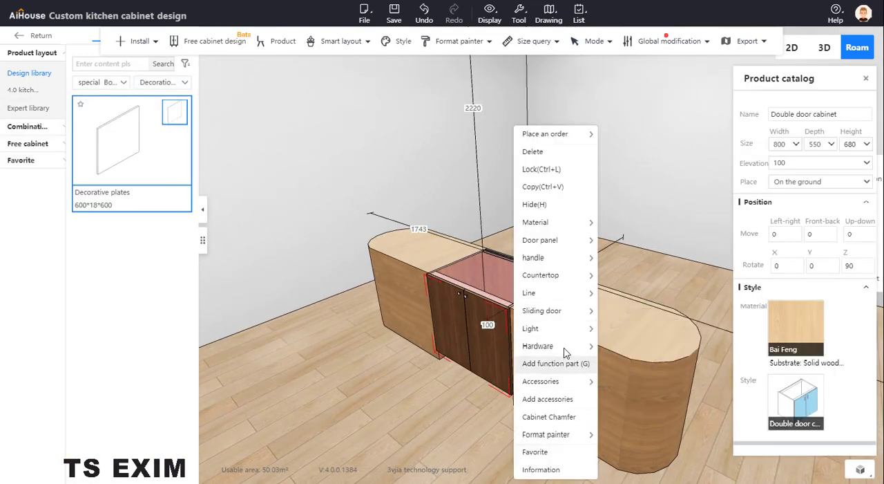
mouse_move(570, 351)
click(621, 348)
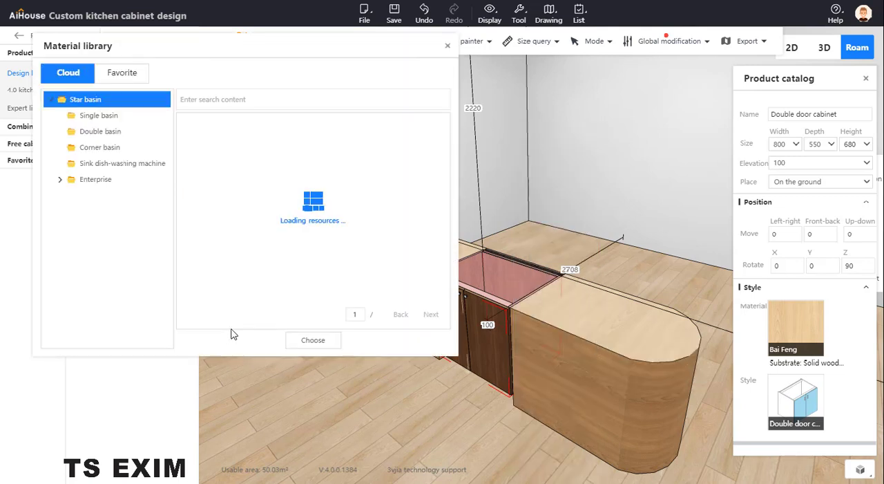
click(132, 121)
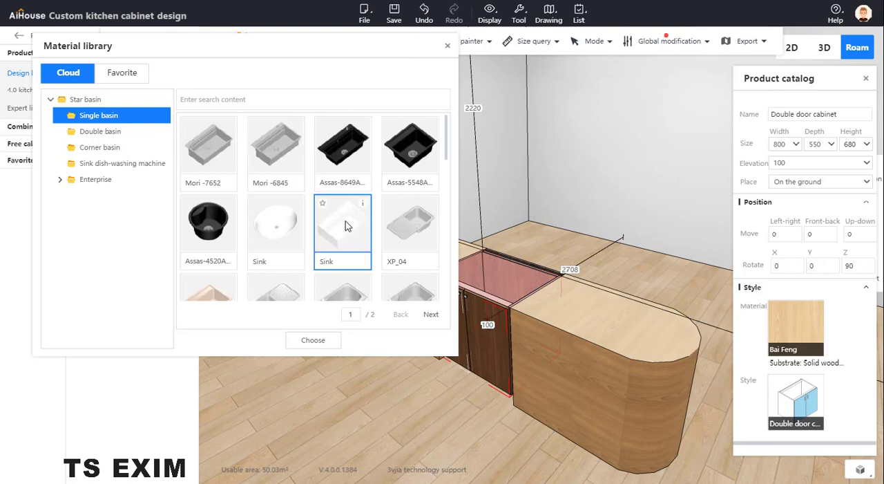
click(346, 222)
click(324, 342)
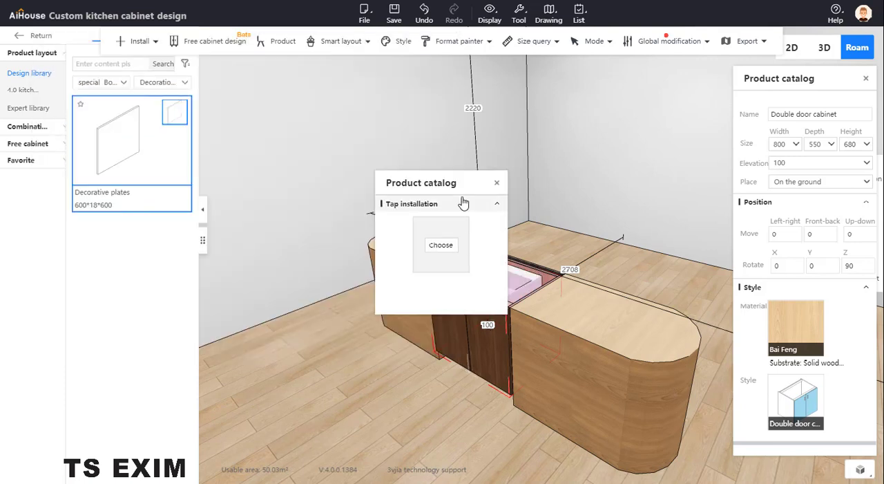
- Fit the sink with the black curved Keli Faucet and close the tap installation settings
click(441, 245)
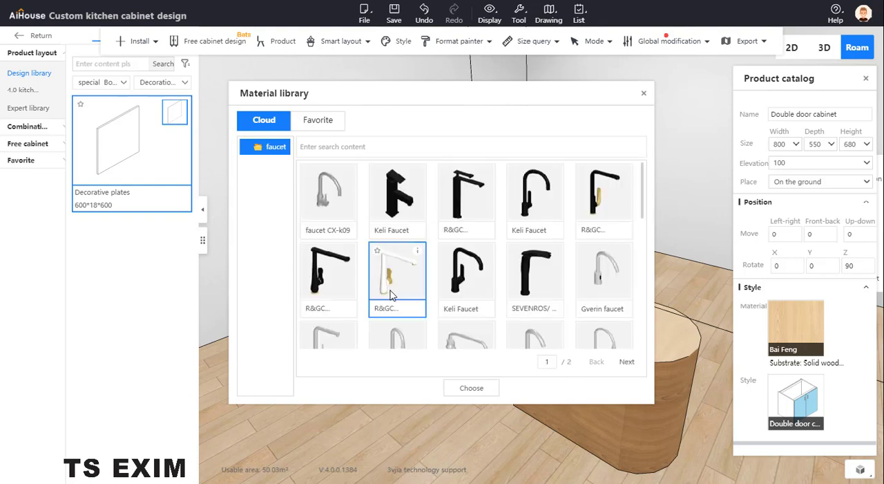
click(467, 386)
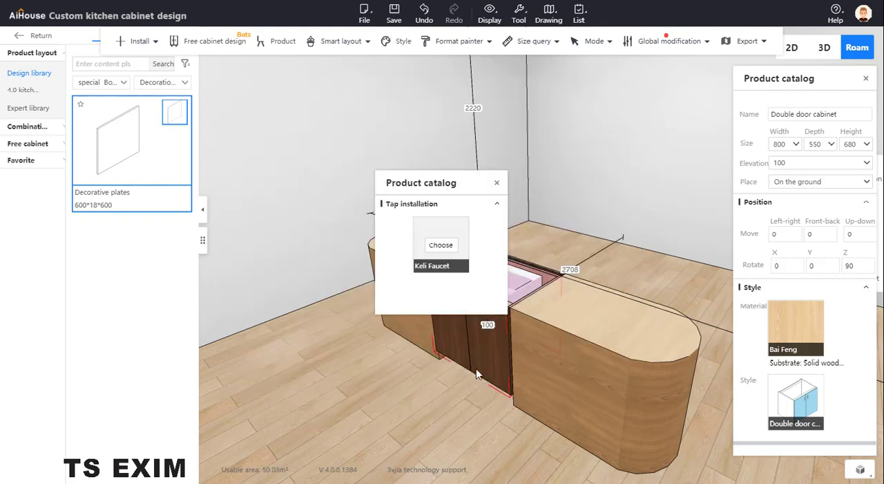
click(497, 184)
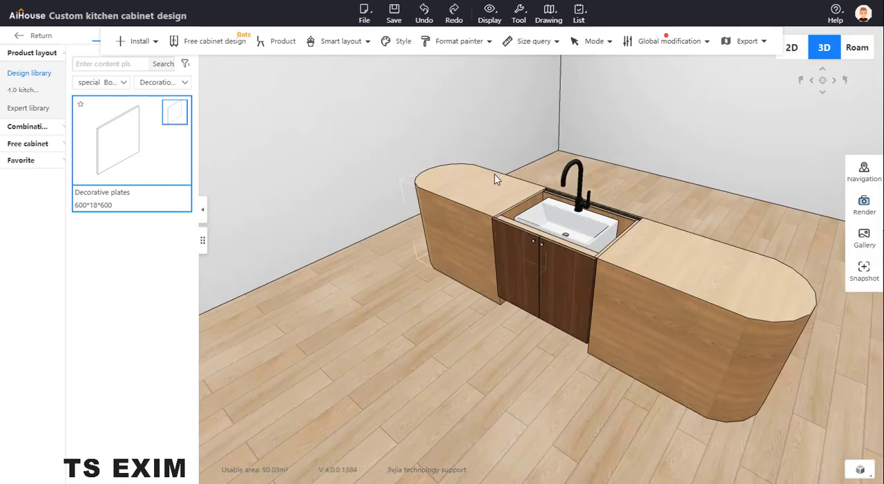
- Select the double door cabinet together with both Super plates and start Countertop installation on them
click(494, 179)
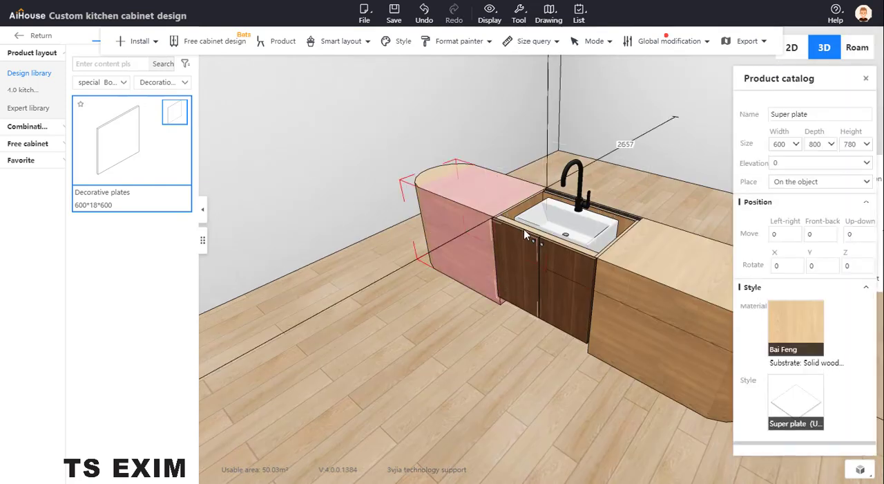
click(503, 217)
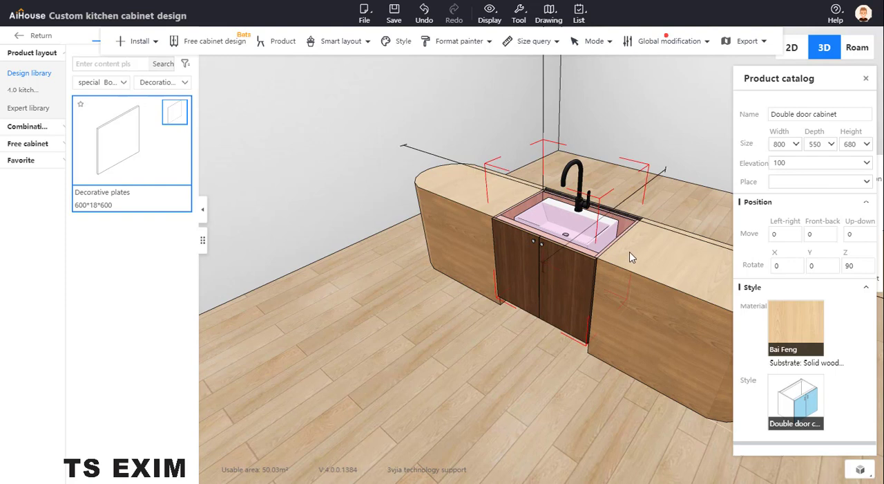
ctrl+click(630, 251)
ctrl+click(498, 196)
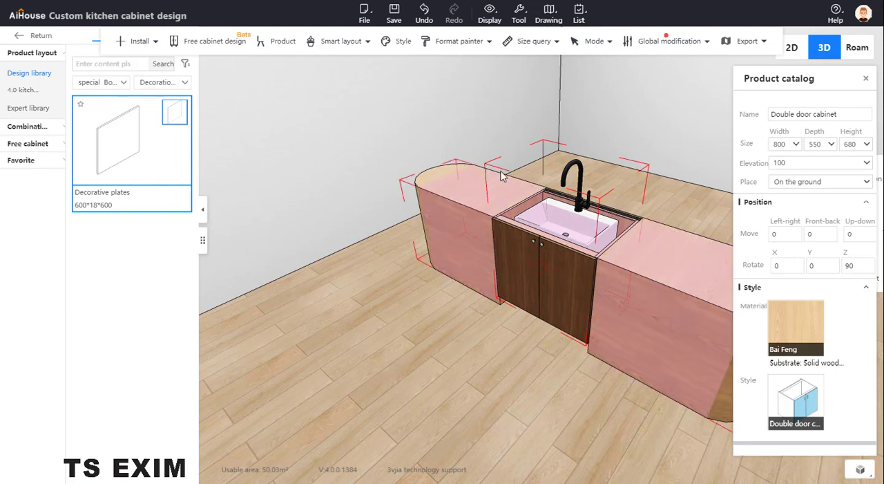
click(159, 43)
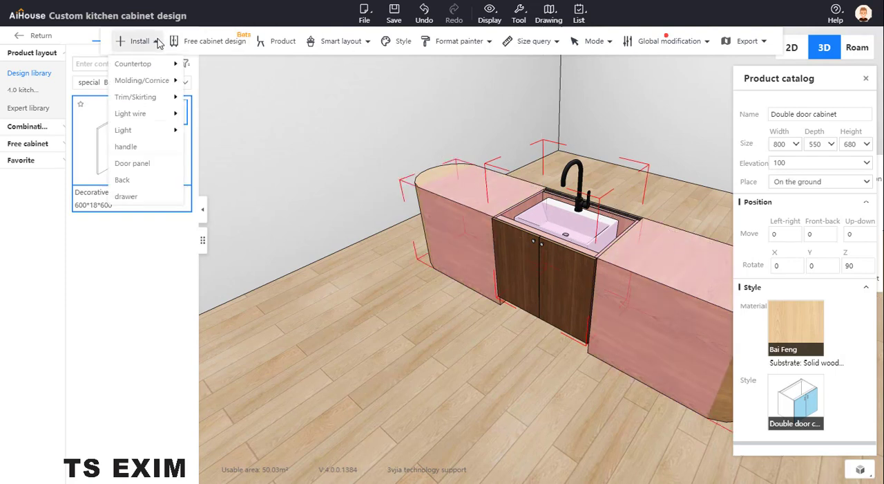
mouse_move(145, 63)
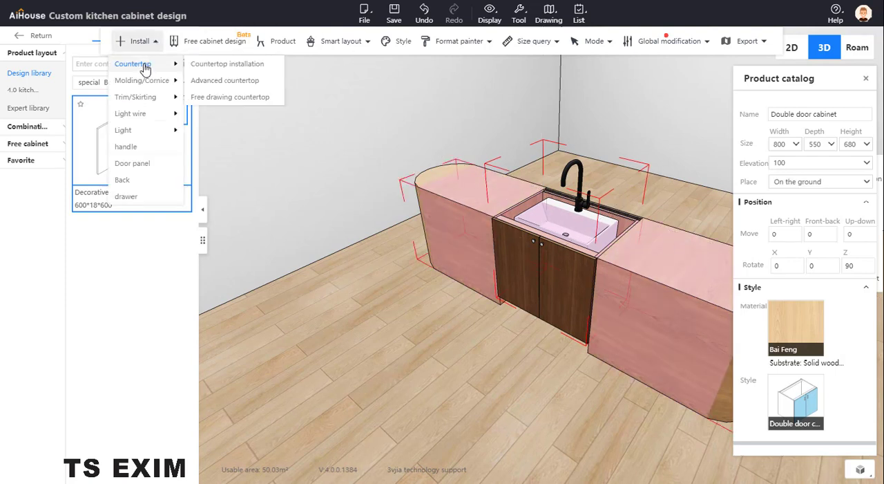
click(228, 66)
- Stretch the end edge of the countertop outline beyond the nearer arc end, bringing the long side to about 1078
drag(277, 330, 216, 290)
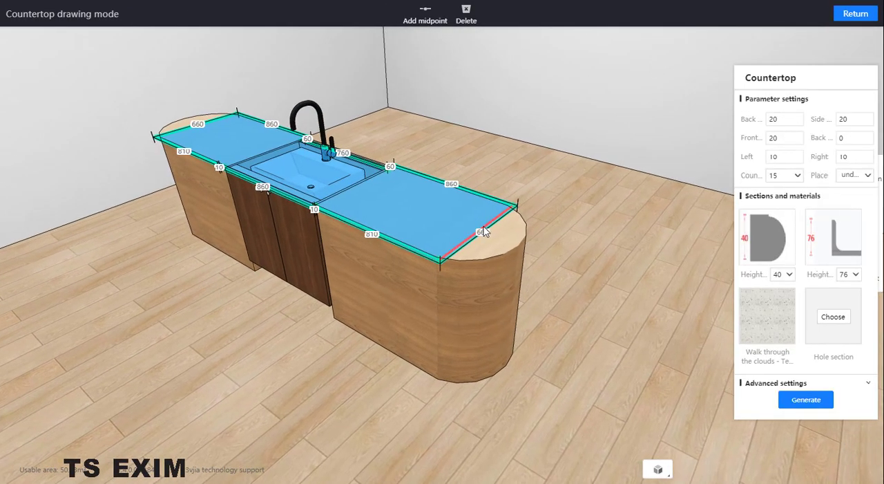
drag(484, 232, 584, 293)
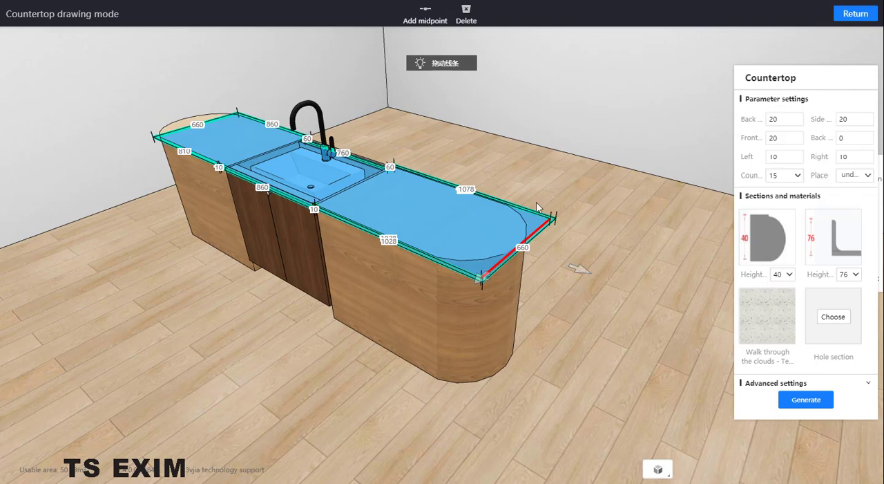
- Choose the square TM-09 profile as the countertop's front section, with front, left and right overhangs of 0
click(762, 237)
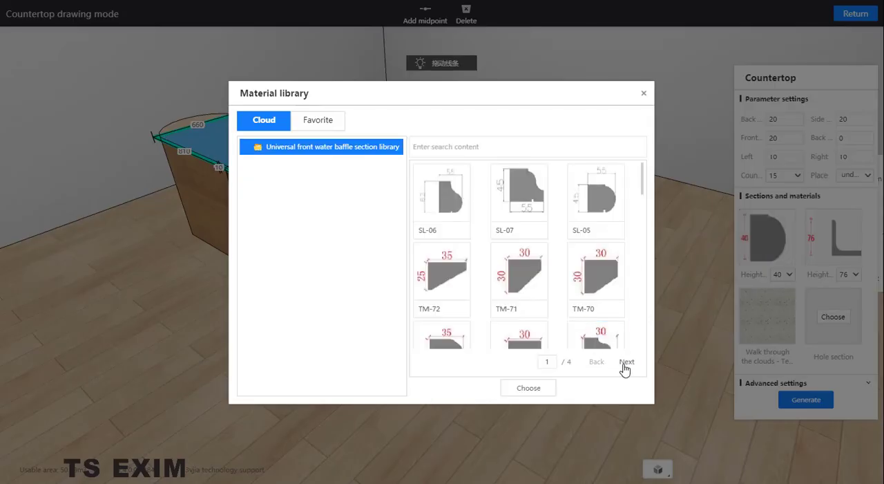
click(632, 364)
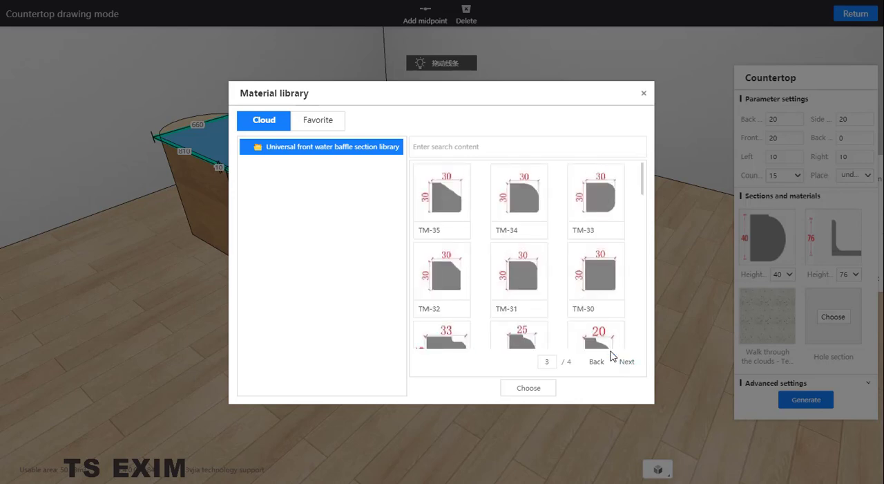
click(626, 361)
scroll(589, 242, down, 1)
scroll(589, 243, down, 5)
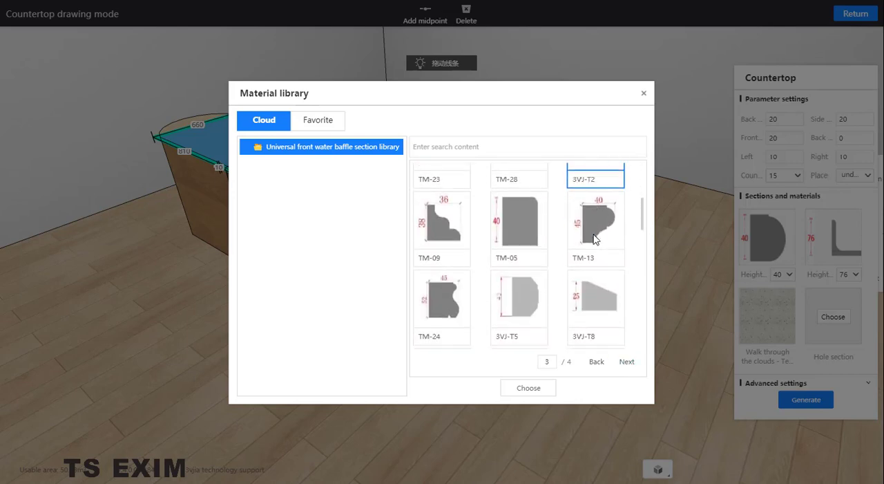
scroll(595, 238, down, 6)
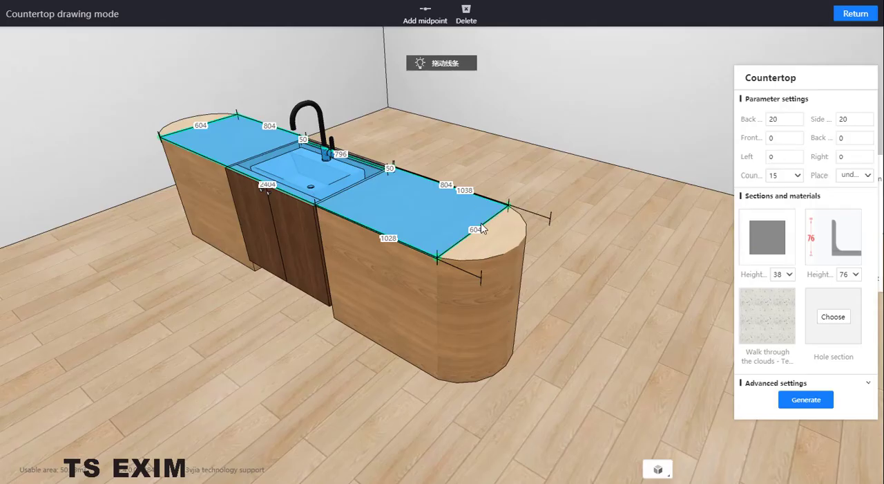
click(483, 229)
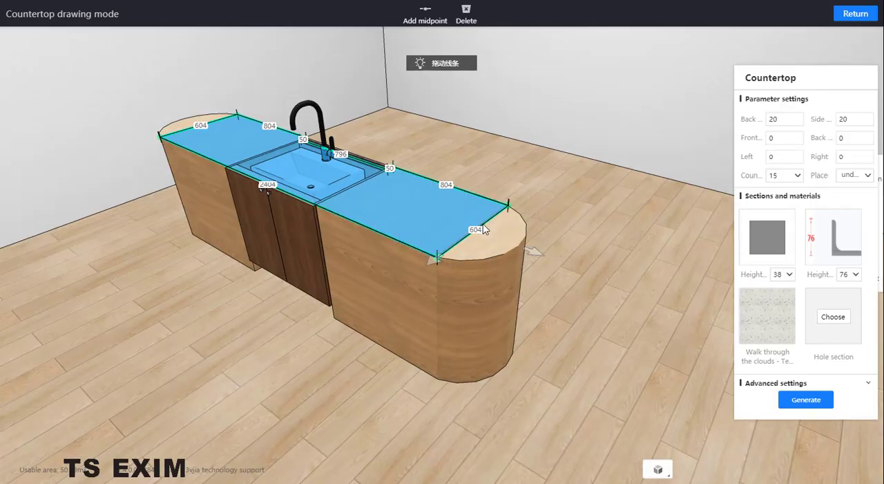
- Extend the countertop outline over the nearer arc end to about 1045 and round both corners there with a 300 Outer Fillet
drag(537, 254, 587, 287)
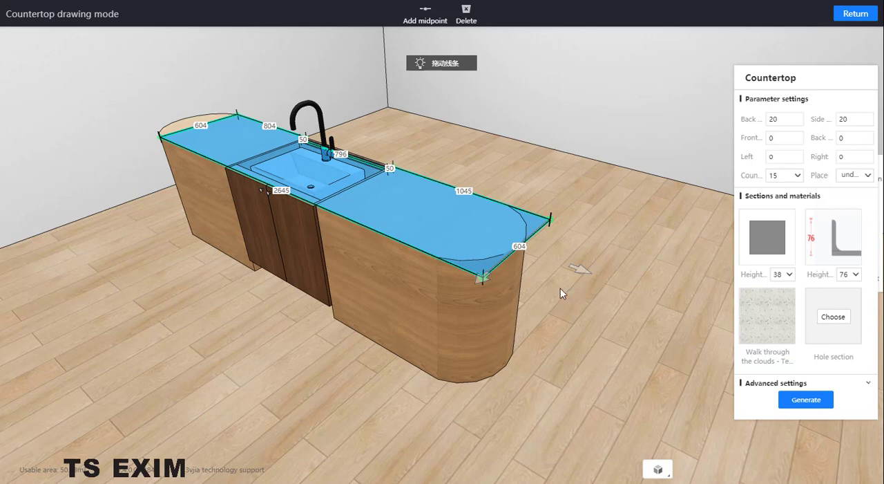
scroll(561, 288, up, 2)
scroll(567, 284, up, 2)
click(540, 306)
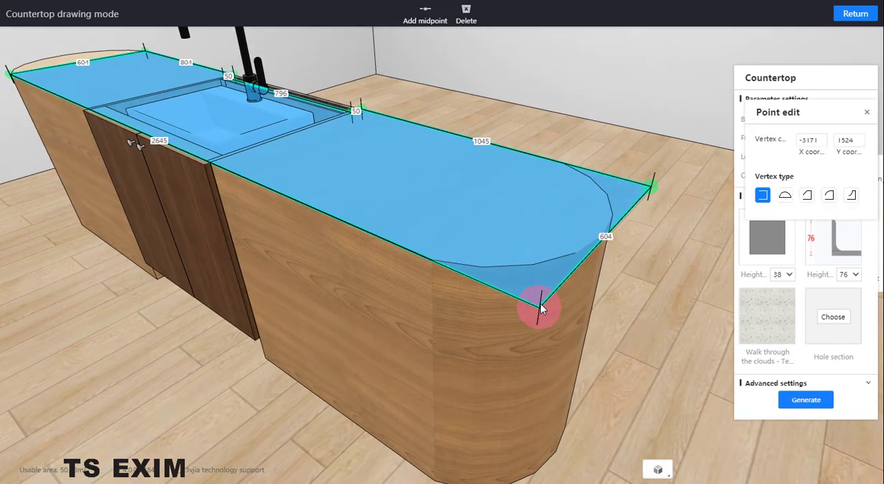
click(831, 197)
double_click(846, 219)
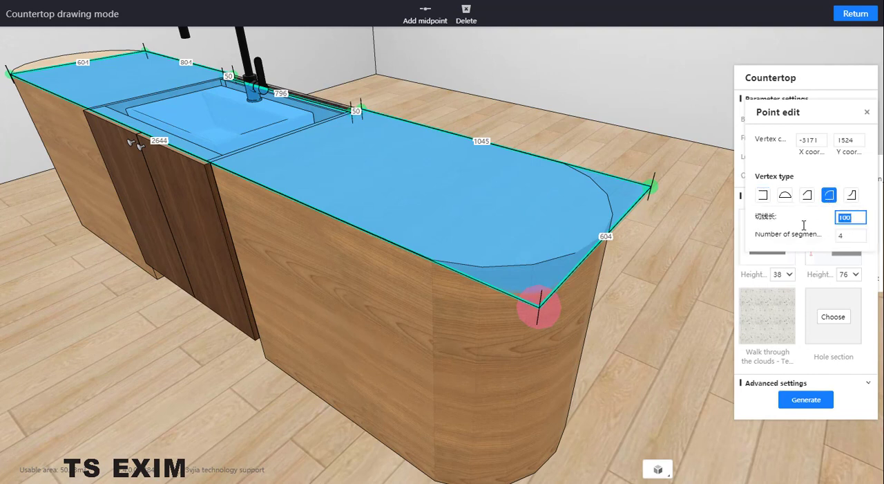
click(802, 224)
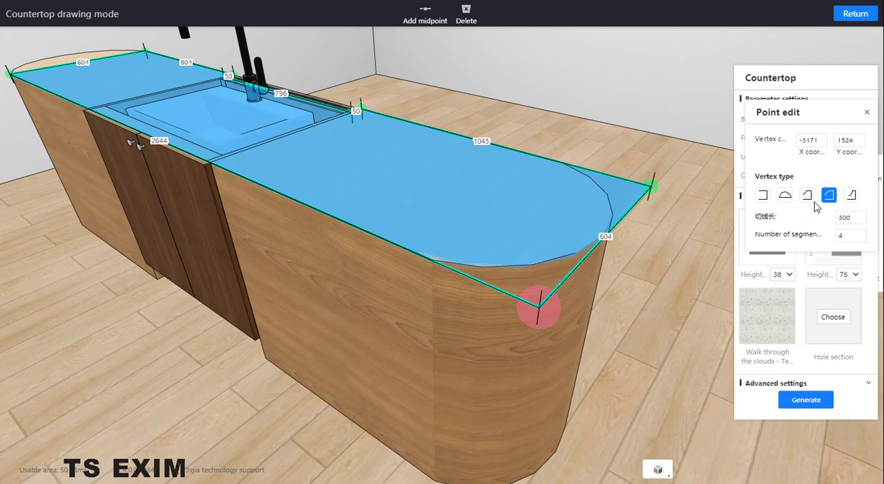
click(656, 188)
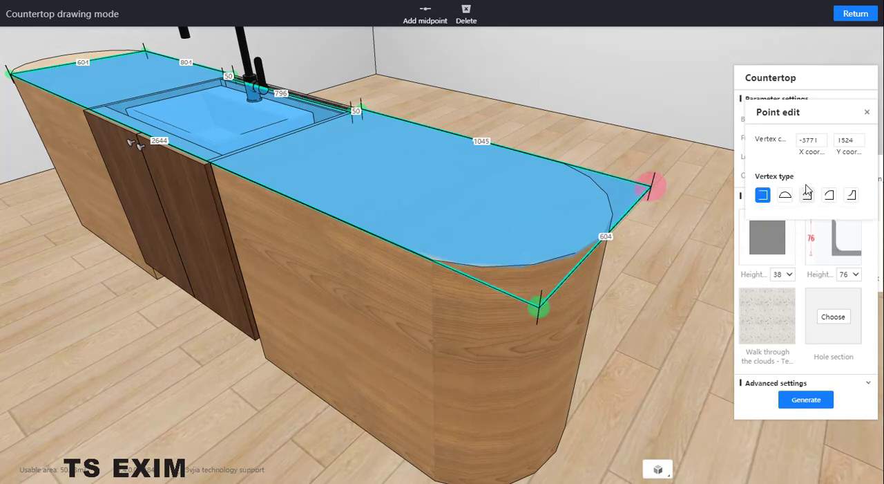
double_click(856, 219)
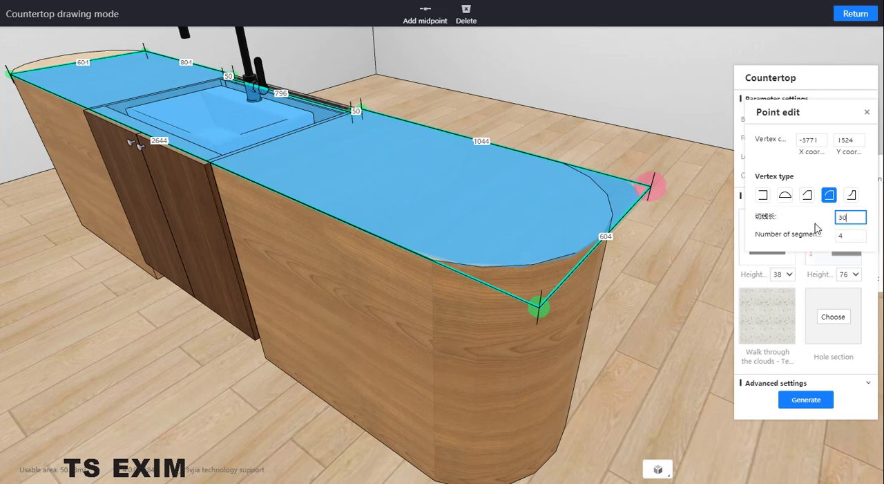
key(Return)
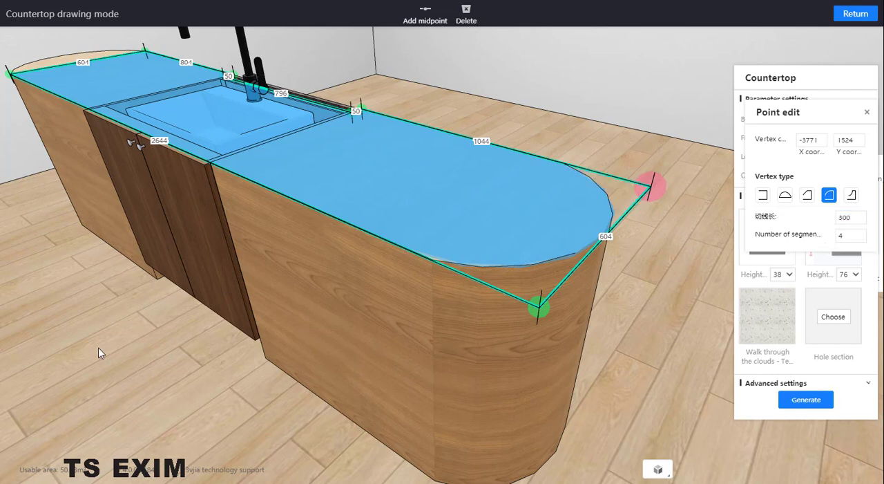
- Extend the countertop outline over the opposite arc end to about 1038 and round both its corners with a 300 Outer Fillet
drag(98, 348, 231, 188)
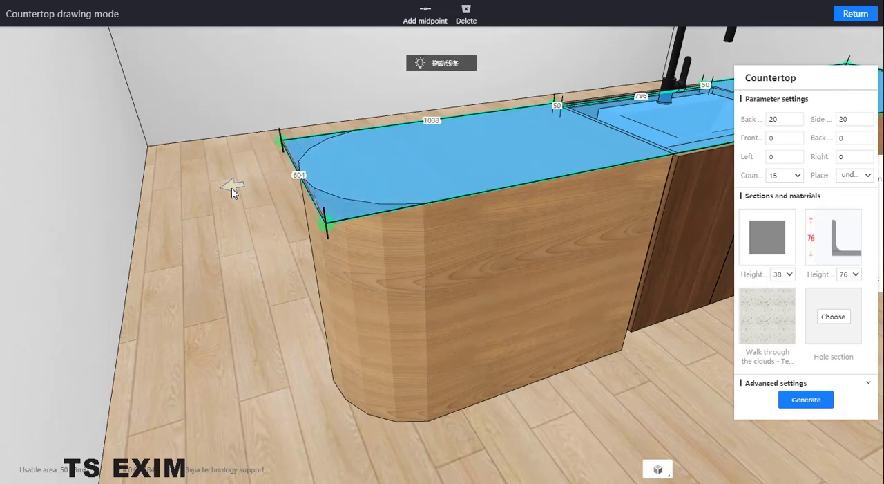
click(328, 224)
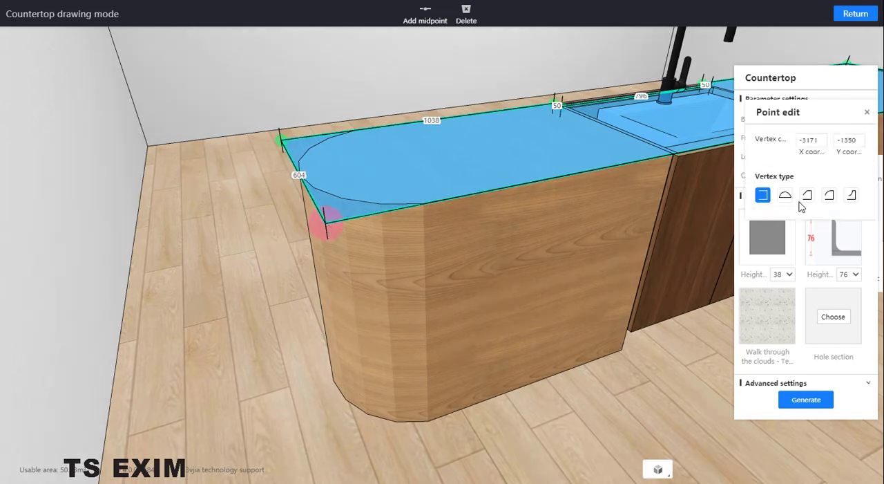
click(829, 196)
double_click(855, 219)
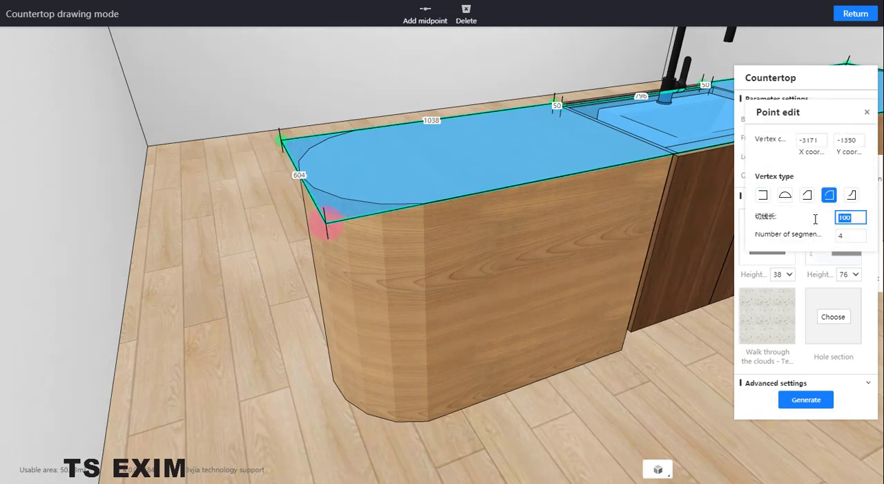
text(300)
click(702, 229)
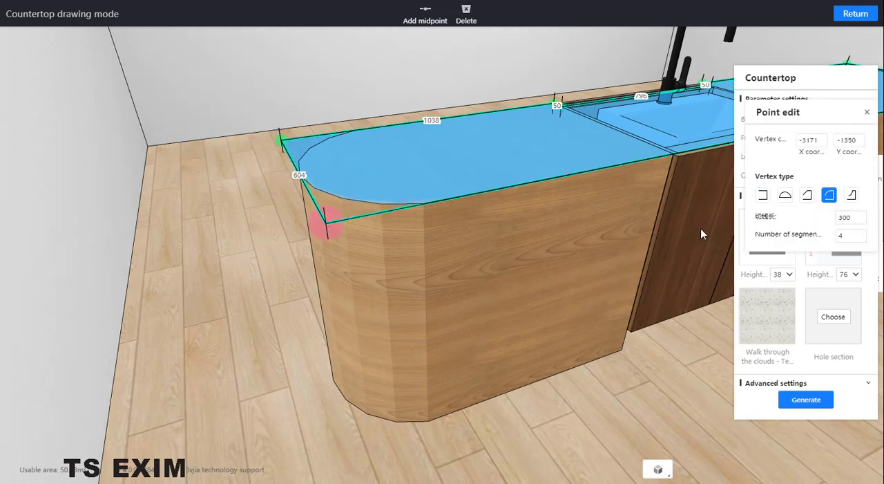
click(279, 141)
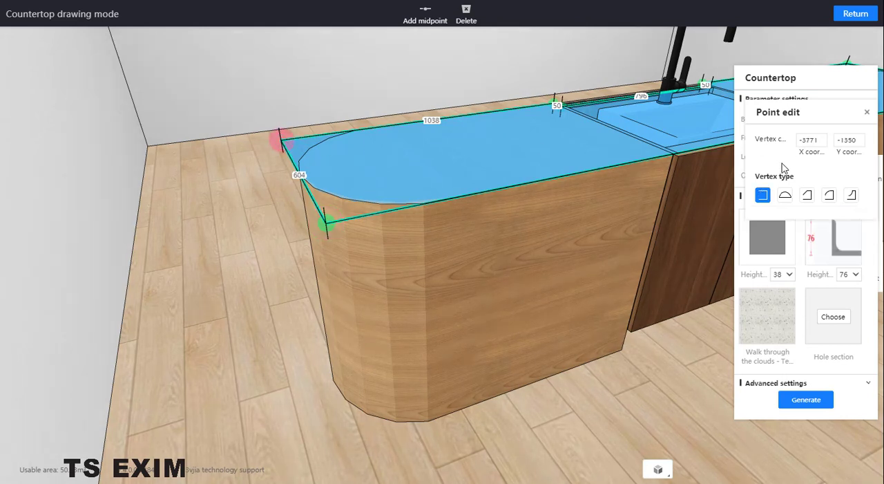
click(830, 196)
double_click(853, 219)
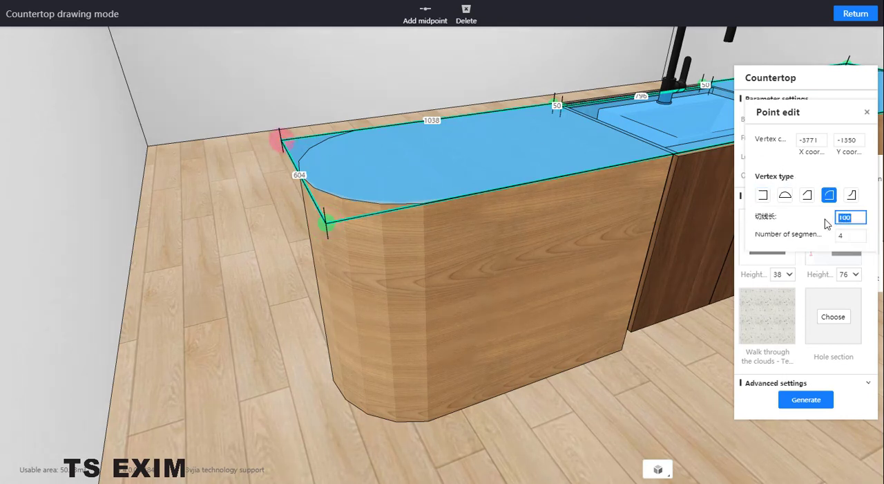
text(30)
key(Return)
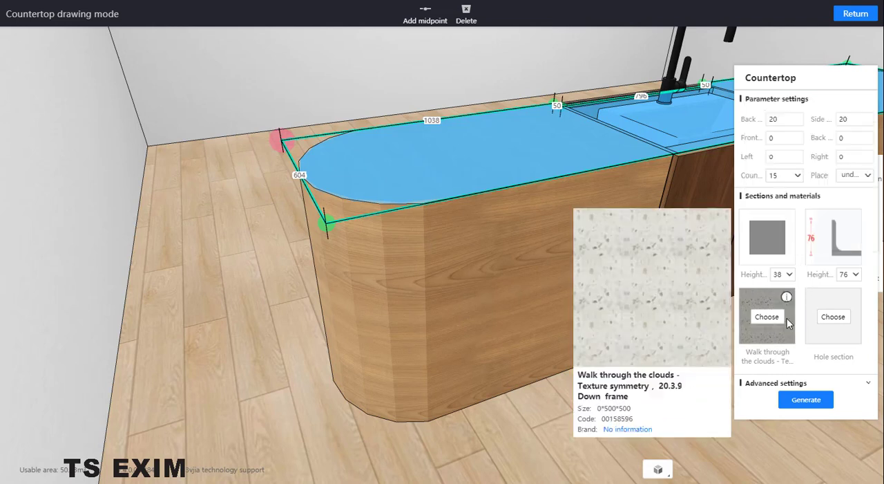
- Open the Quartz stone category under Stone in the material library for the countertop material
click(779, 315)
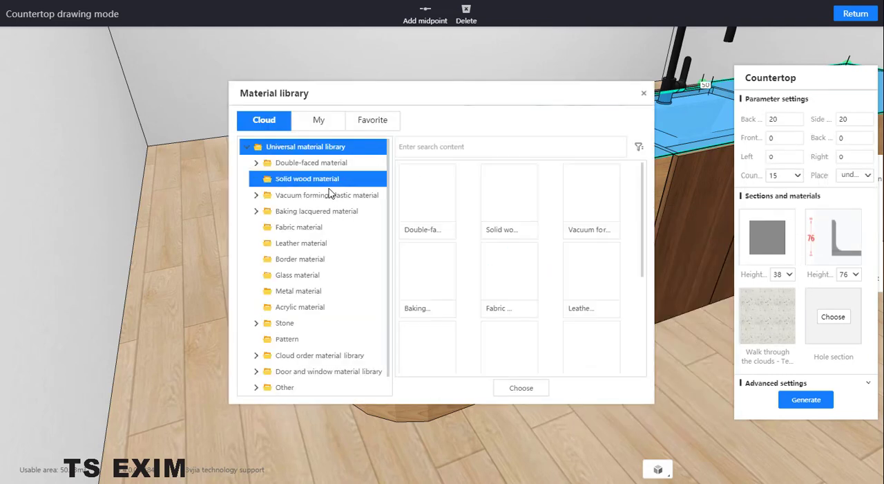
double_click(304, 164)
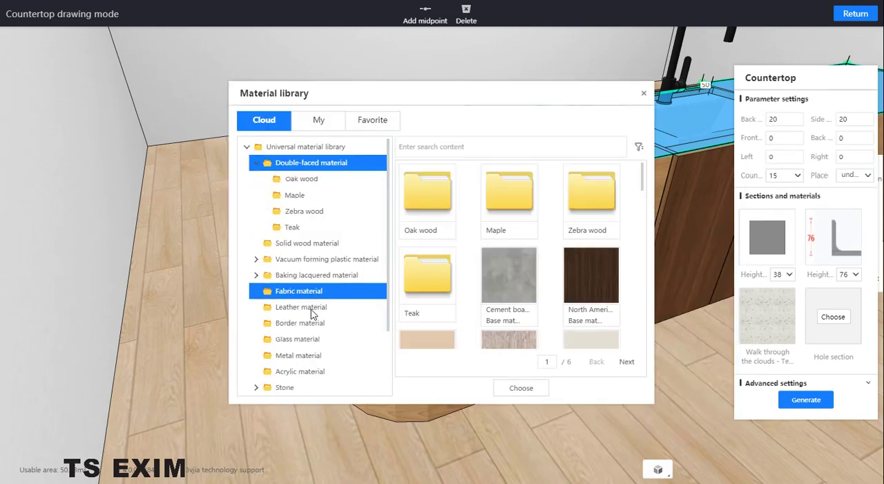
scroll(316, 325, down, 1)
scroll(314, 328, down, 1)
double_click(316, 313)
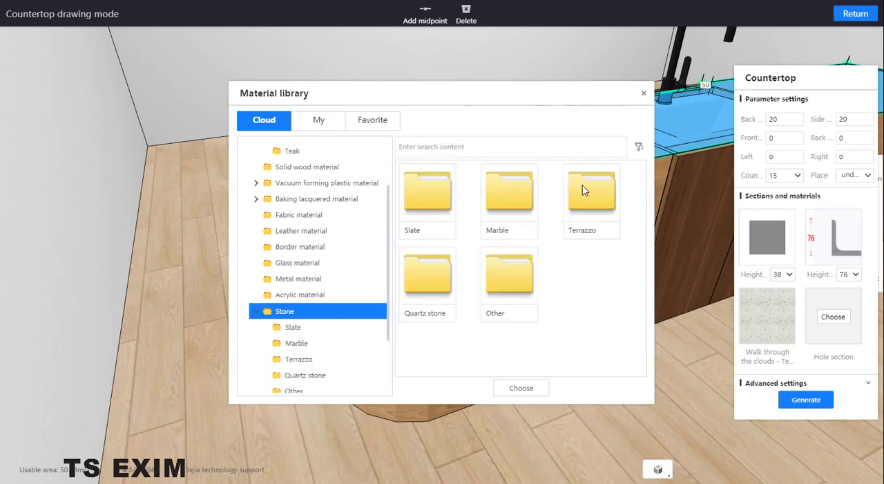
double_click(423, 303)
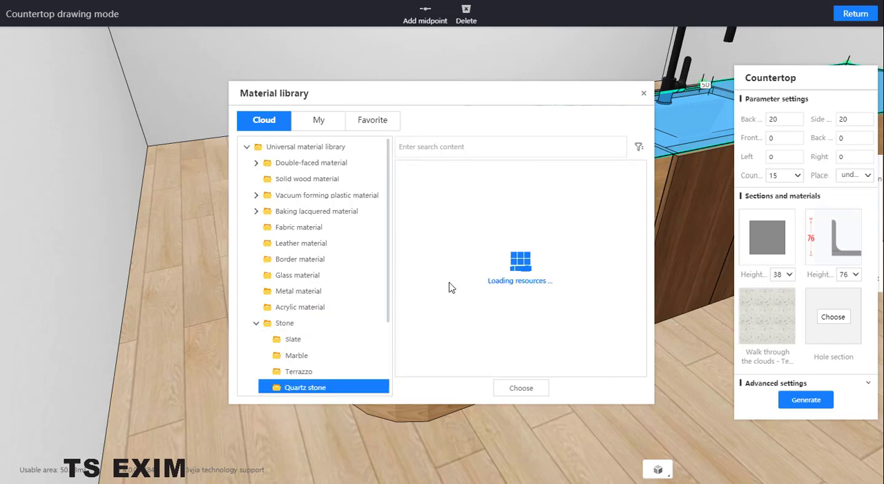
- Choose the plain near-white Quartz from page 2 of the Quartz stone materials for the countertop
scroll(597, 224, down, 1)
scroll(596, 224, down, 4)
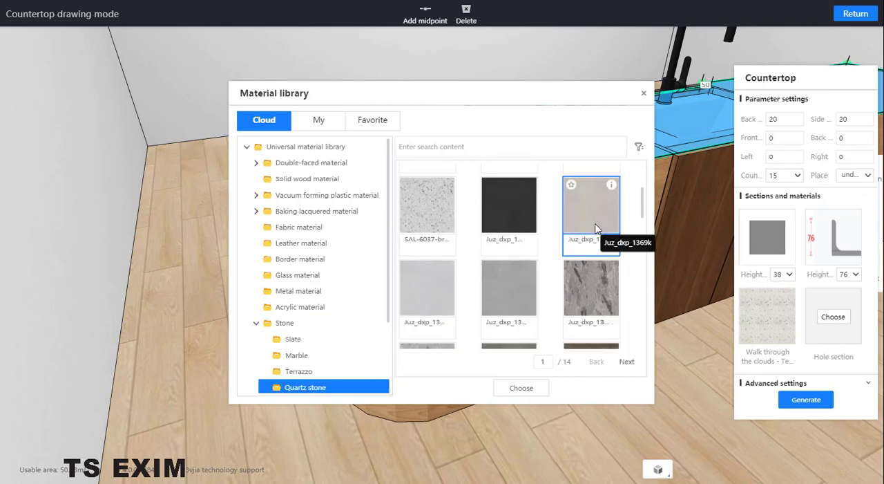
scroll(532, 266, down, 8)
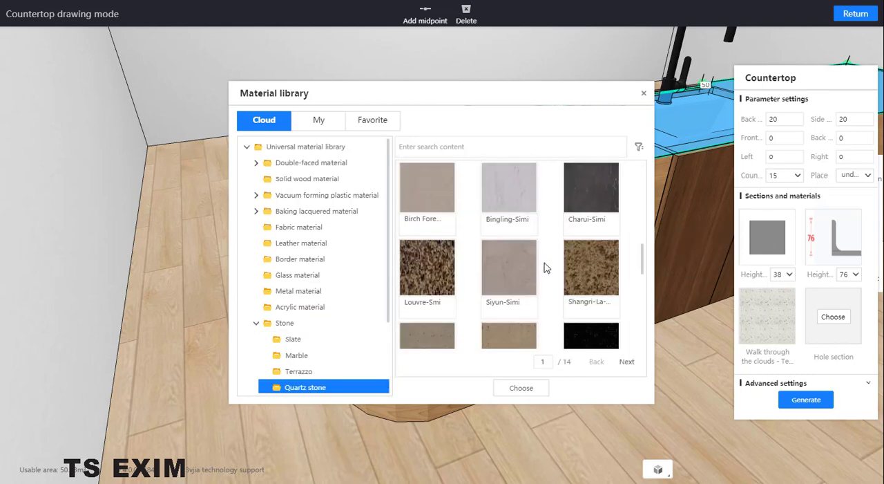
scroll(546, 273, down, 1)
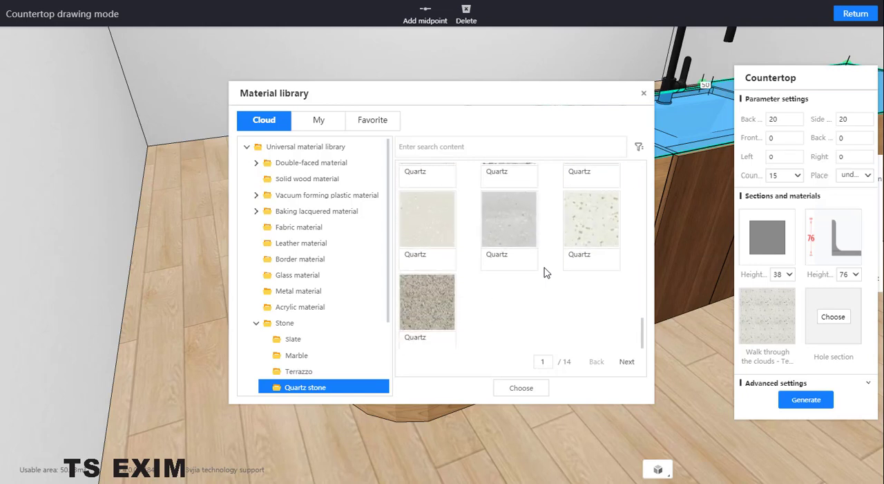
scroll(553, 265, up, 1)
click(575, 234)
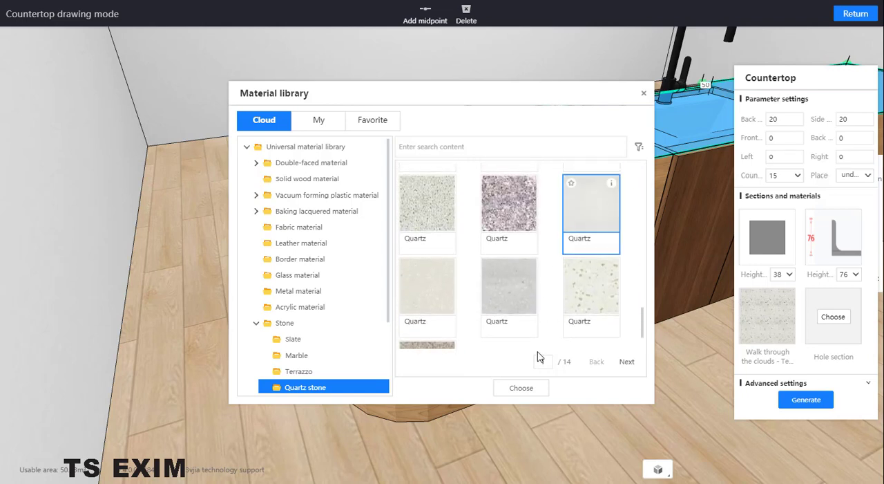
click(627, 364)
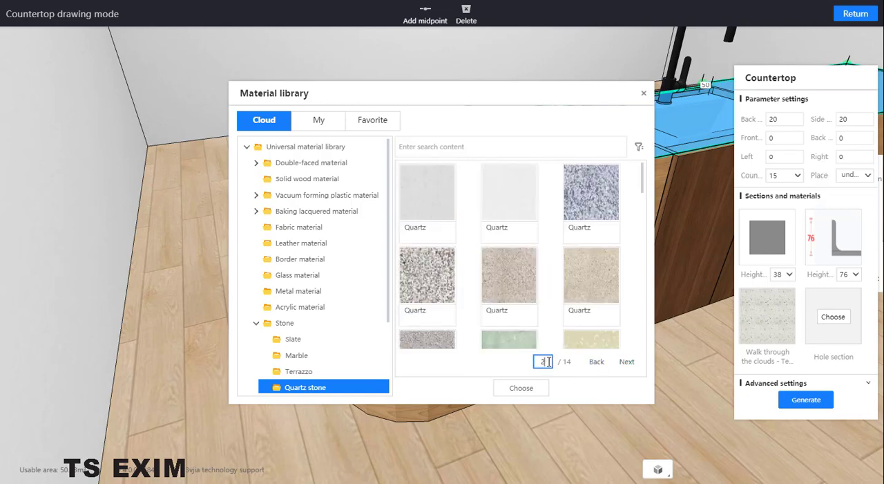
click(505, 201)
click(521, 388)
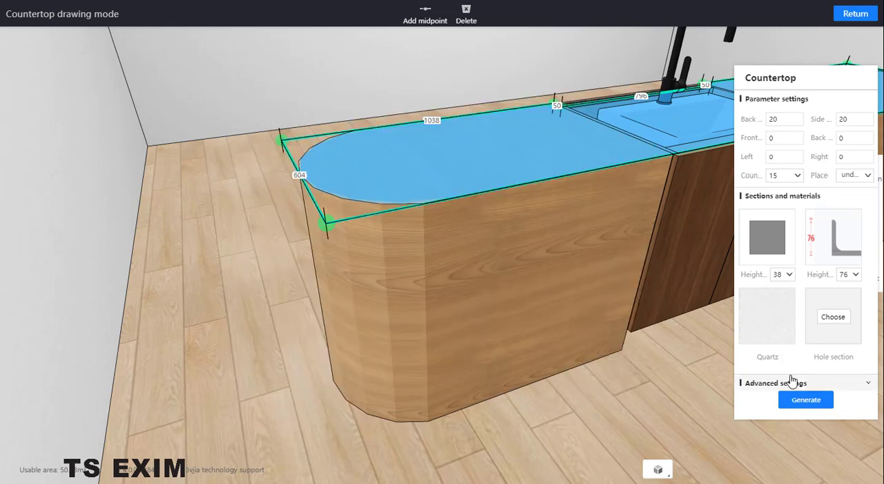
- Generate the countertop and check how its rounded end fits over the arc-ended plate
click(807, 401)
drag(690, 396, 405, 466)
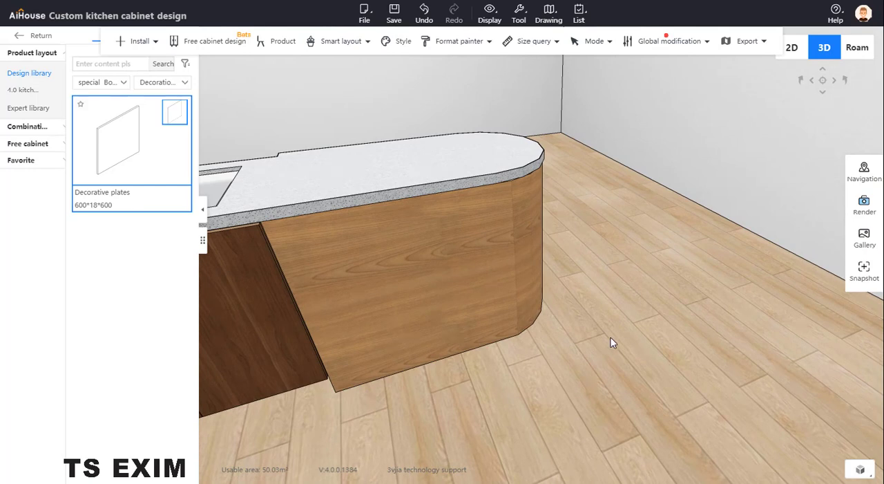
drag(637, 320, 653, 428)
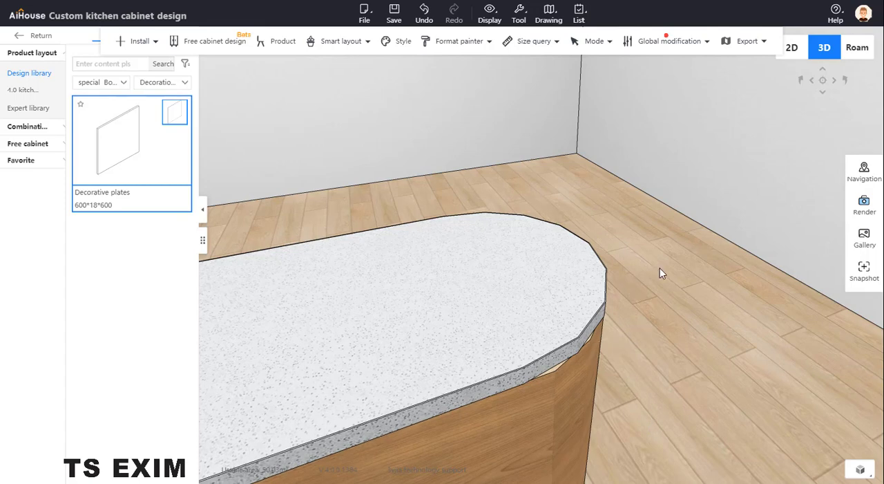
drag(660, 269, 719, 271)
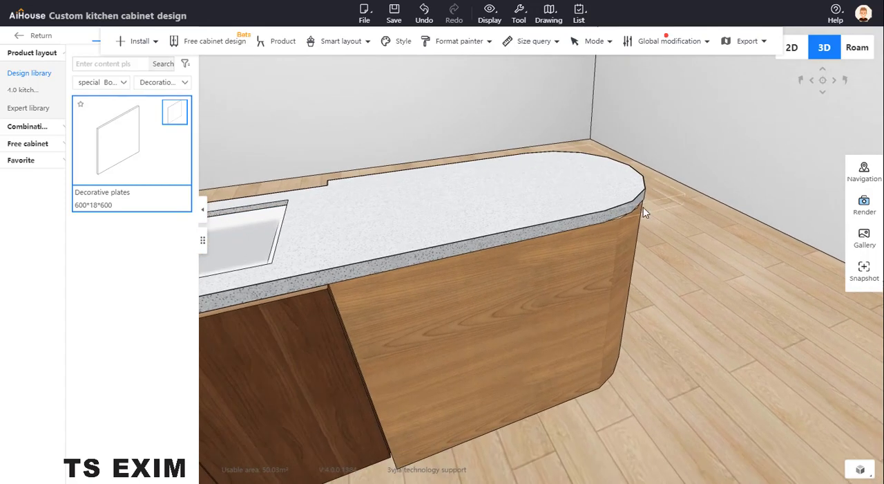
- Reopen the countertop for editing and extend its end edge outward to about 1062 so it overhangs the arc-ended plate
click(611, 187)
right_click(478, 201)
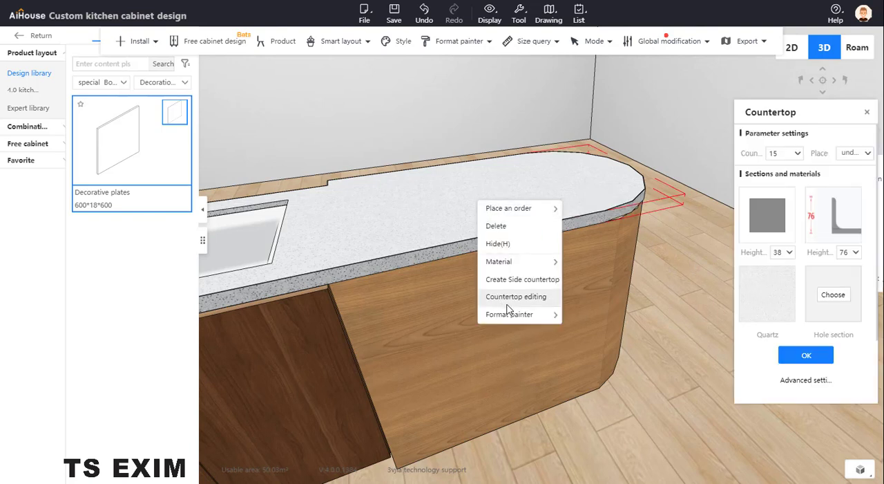
mouse_move(520, 319)
click(532, 299)
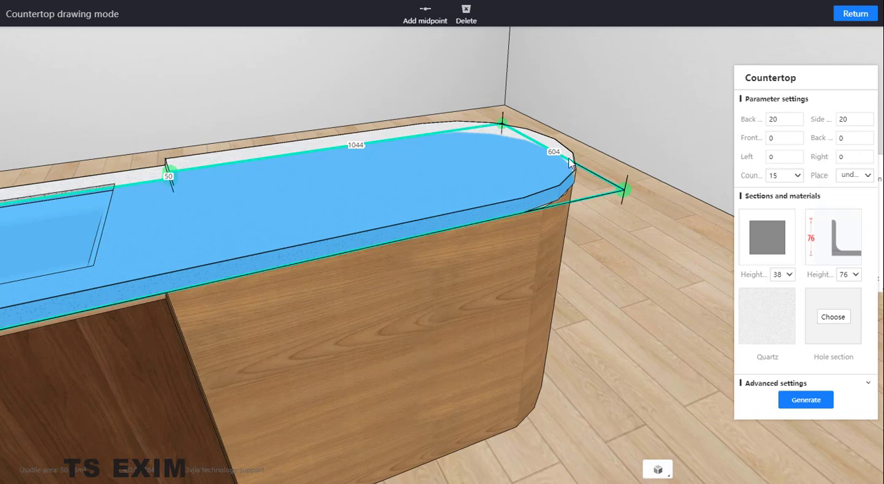
drag(611, 294, 535, 335)
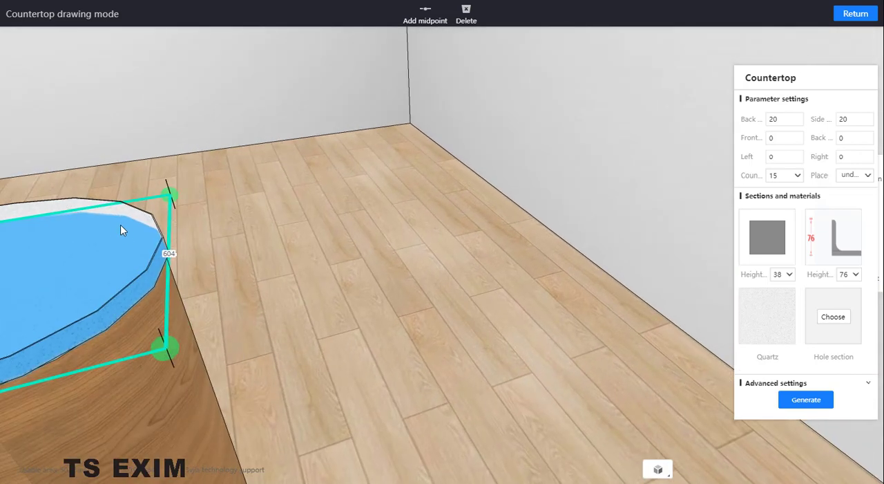
click(168, 261)
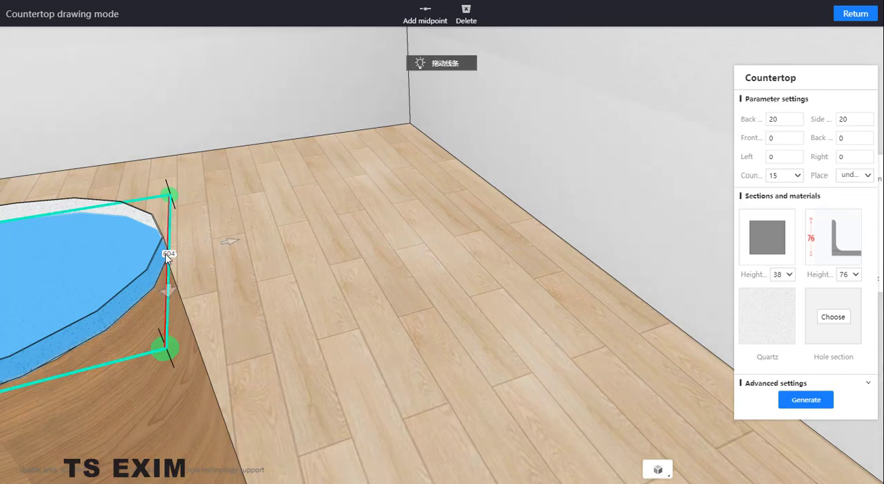
drag(236, 239, 248, 238)
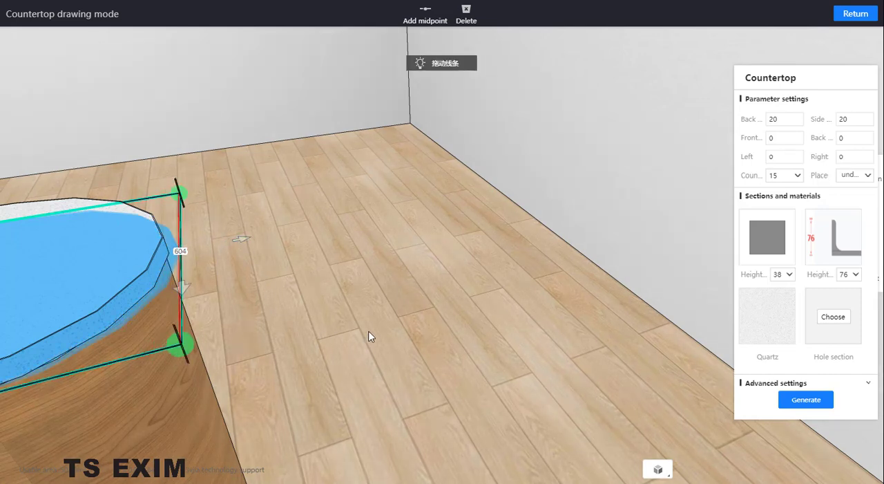
- Extend the countertop outline's opposite end edge slightly outward past the other arc-ended plate
drag(369, 336, 594, 242)
drag(243, 368, 247, 366)
drag(338, 121, 442, 101)
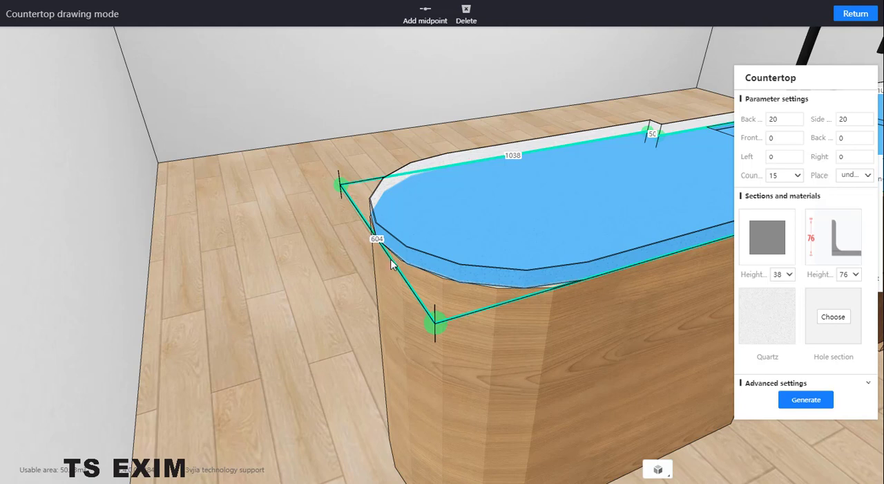
click(378, 220)
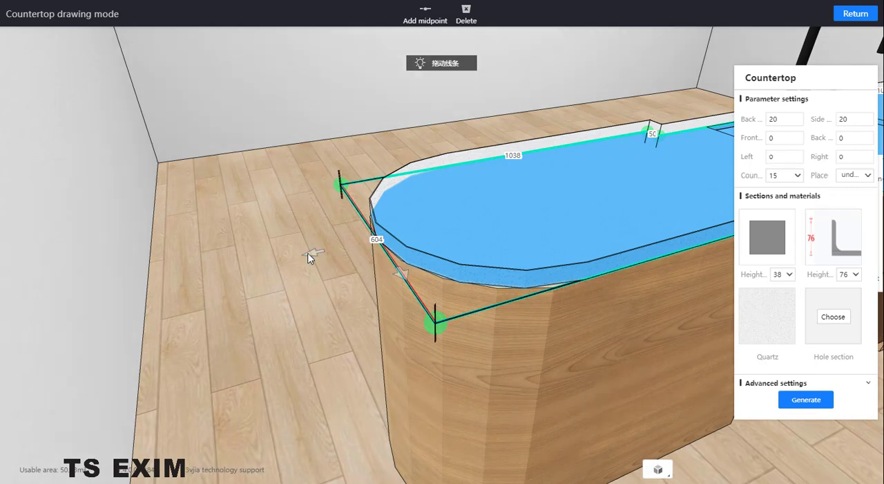
drag(310, 255, 302, 257)
- Move the recessed countertop edge behind the faucet outward, flush with the back edges beside it, and generate the countertop
drag(444, 108, 257, 380)
click(275, 395)
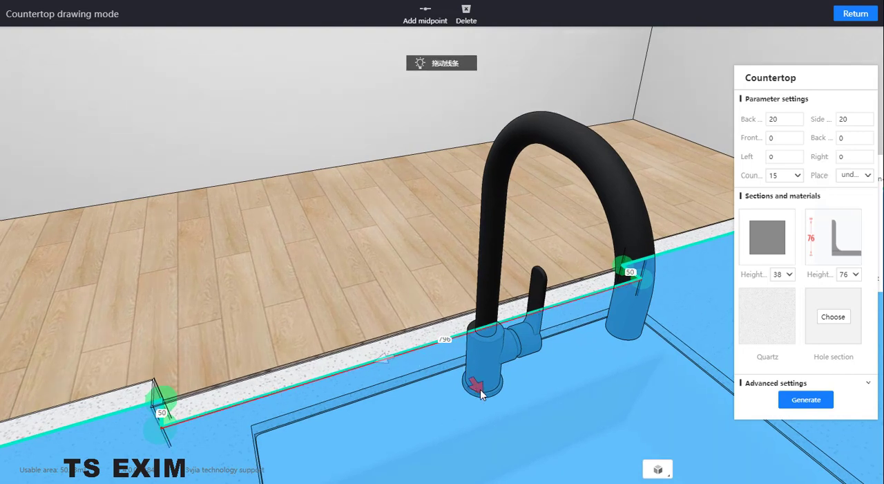
drag(480, 387, 472, 374)
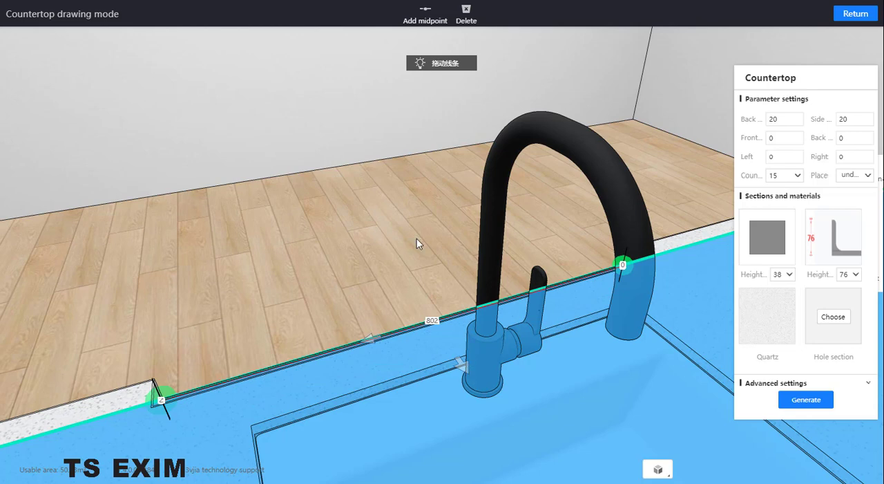
drag(389, 227, 514, 258)
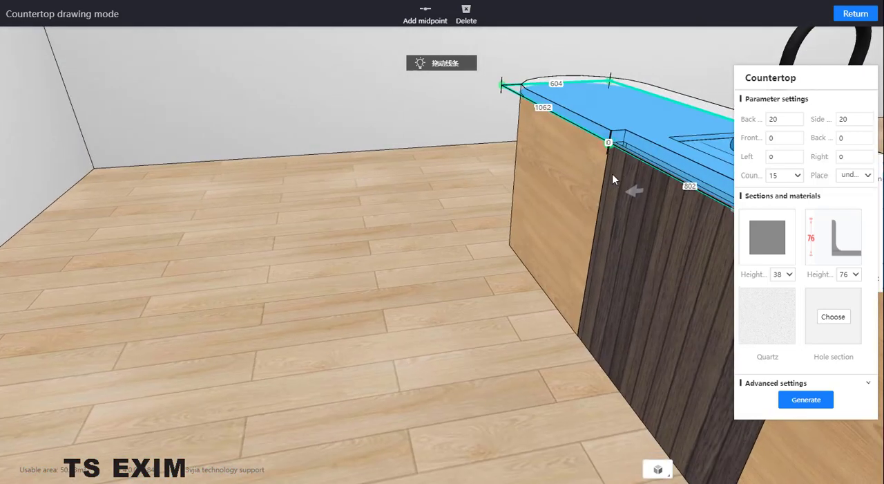
drag(533, 311, 522, 126)
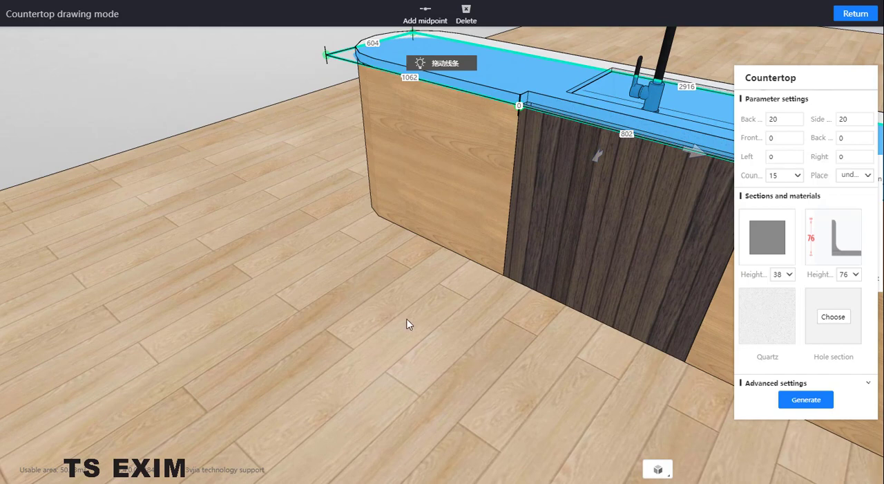
drag(408, 324, 343, 267)
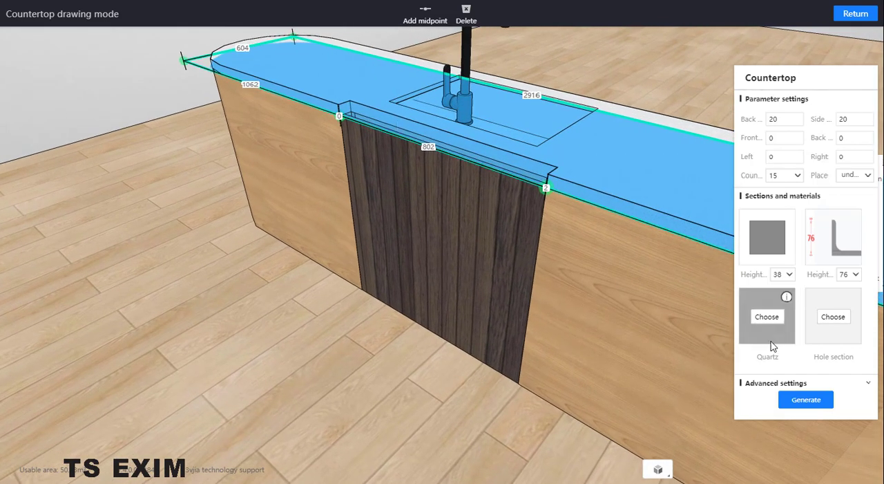
click(802, 401)
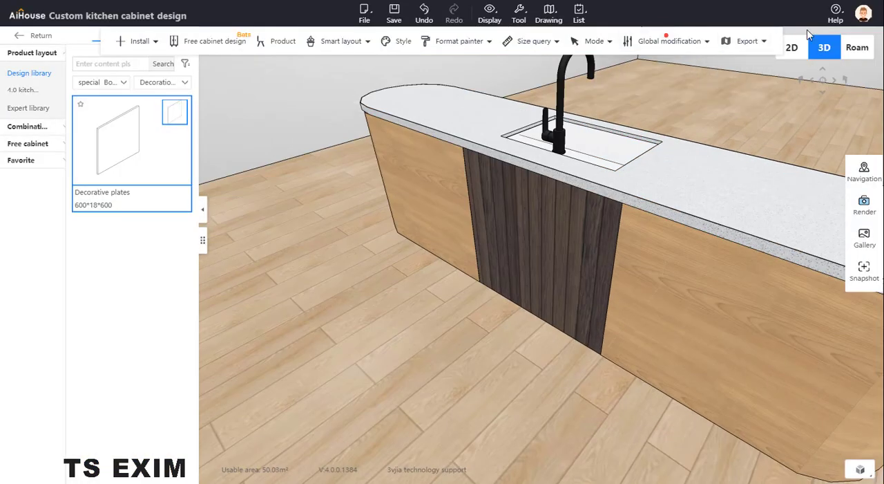
- Switch to the Roam view and examine how the countertop overhangs the rounded end, from low and from farther away
click(857, 48)
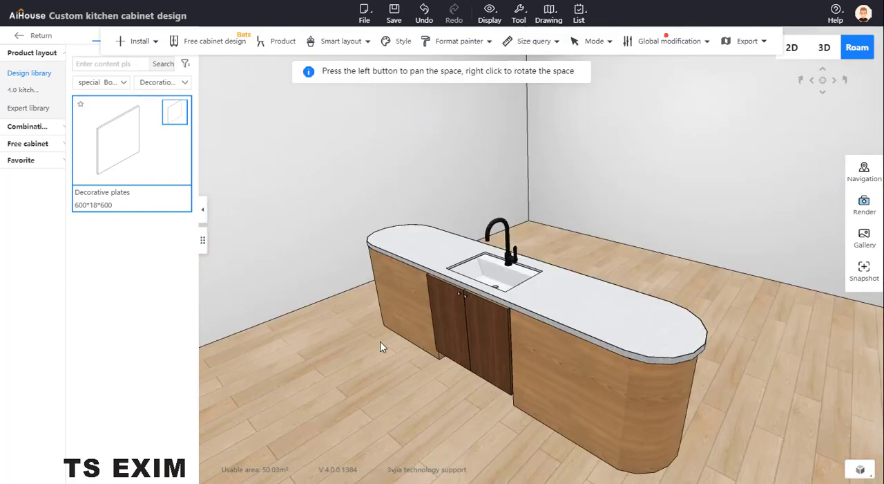
scroll(336, 290, up, 3)
scroll(345, 289, down, 6)
scroll(564, 263, up, 3)
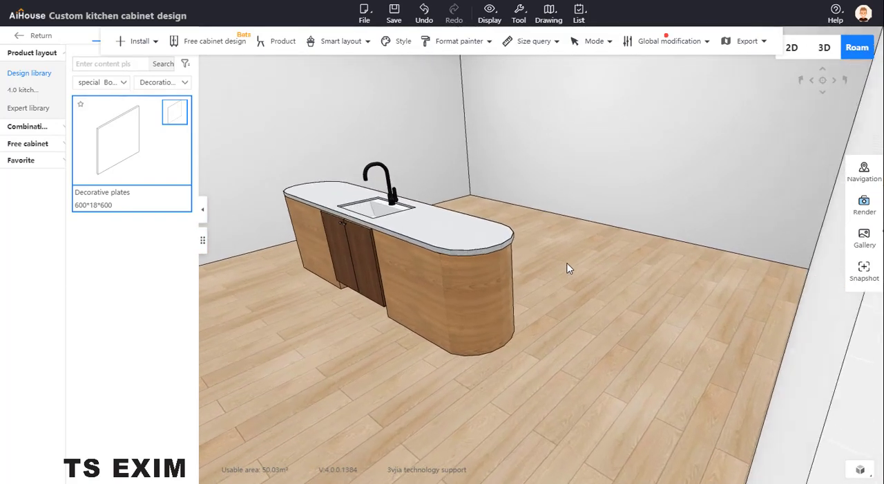
scroll(559, 259, up, 5)
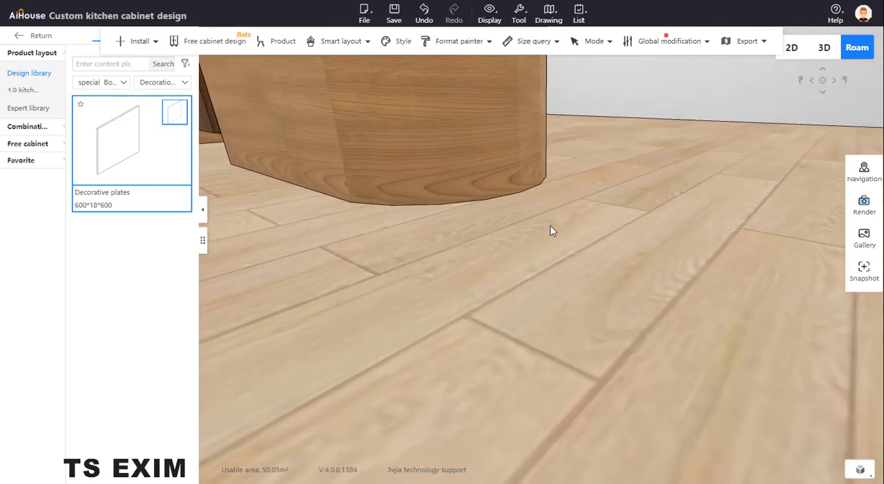
drag(550, 226, 557, 83)
key(q)
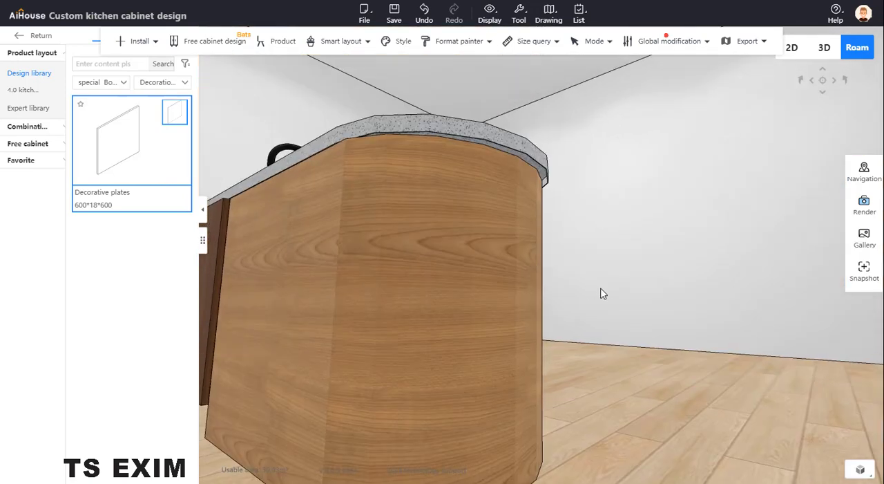
drag(601, 288, 654, 318)
key(s)
key(q)
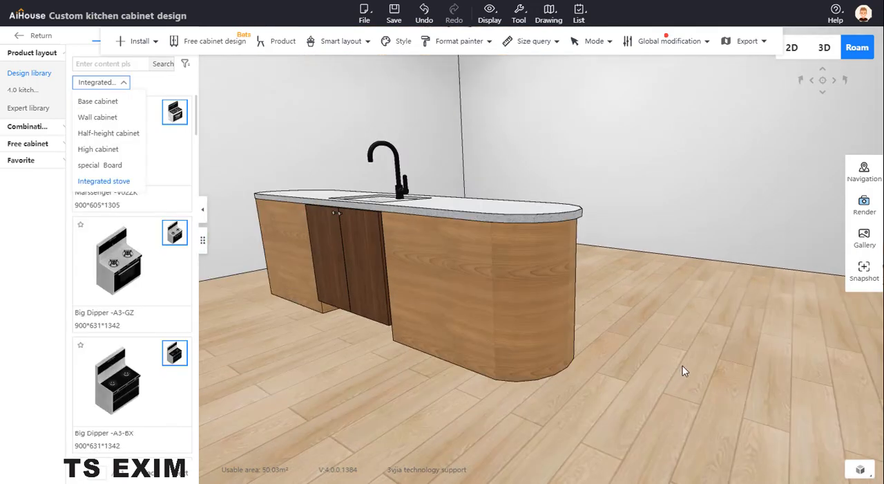
scroll(651, 359, down, 2)
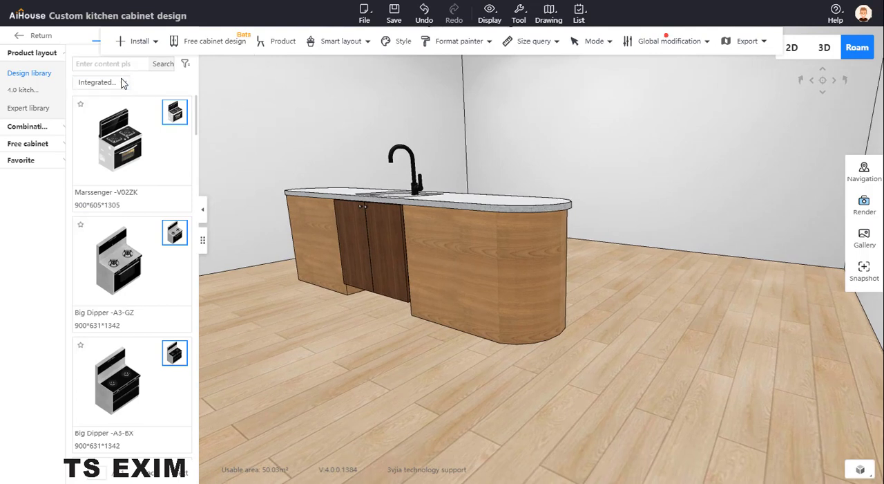
- Place a Super plate (Unlimited) from the special Board library's Other category on the floor in front of the island
click(27, 88)
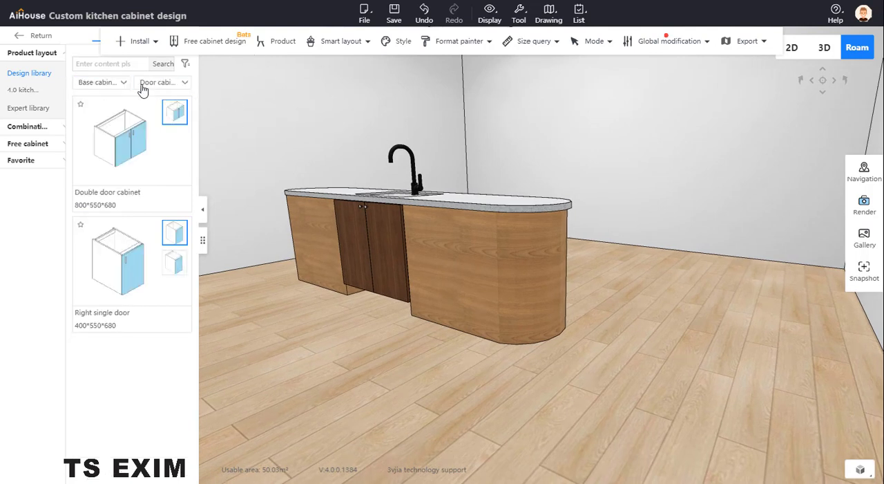
click(110, 82)
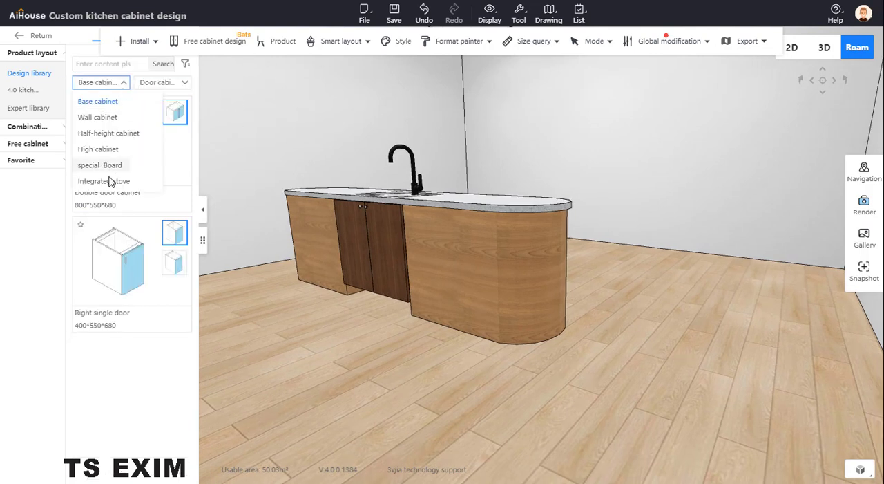
click(104, 166)
click(174, 84)
click(173, 194)
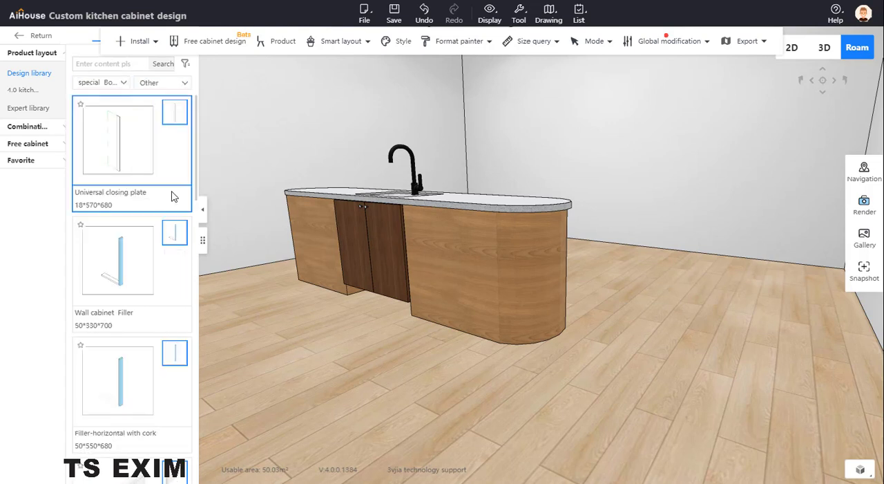
click(132, 152)
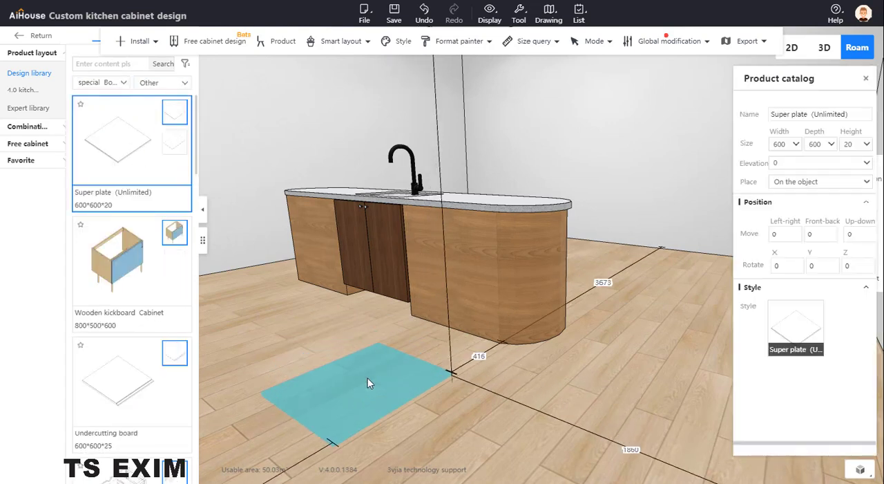
click(367, 382)
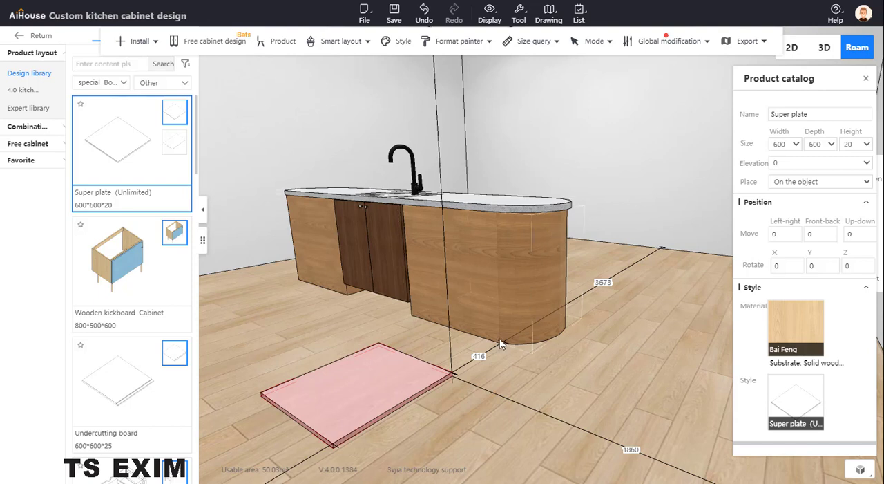
right_click(402, 383)
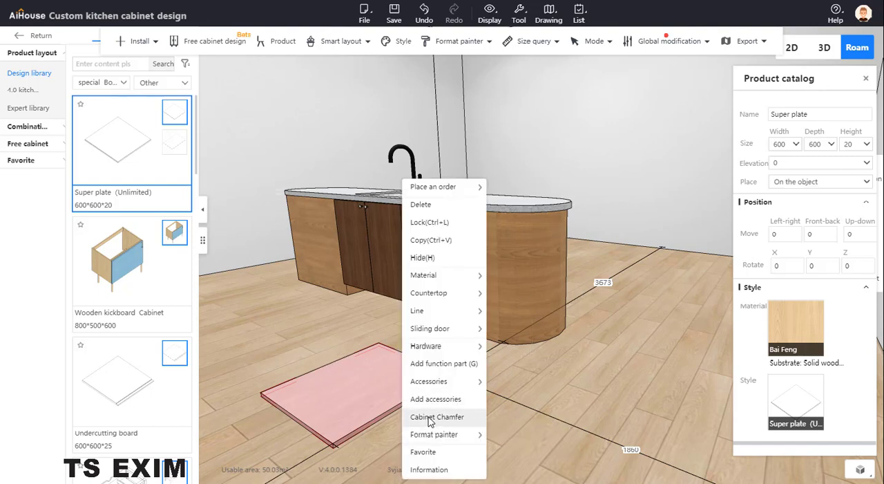
mouse_move(434, 441)
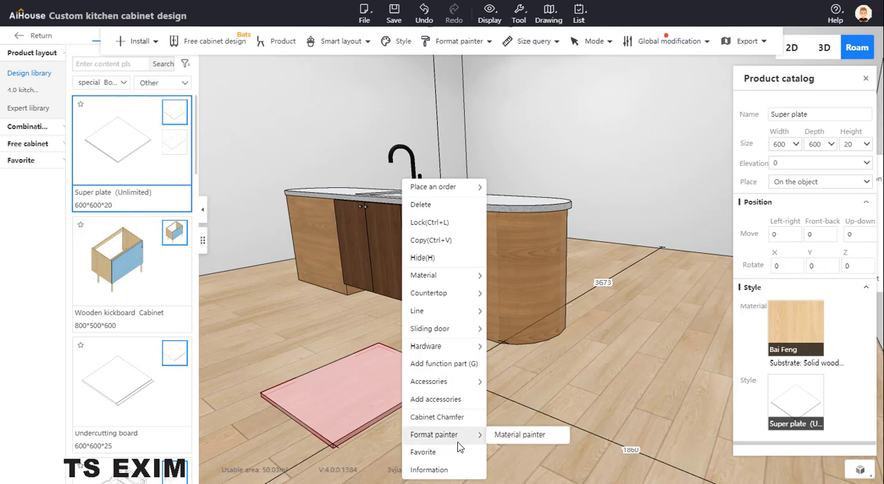
mouse_move(478, 187)
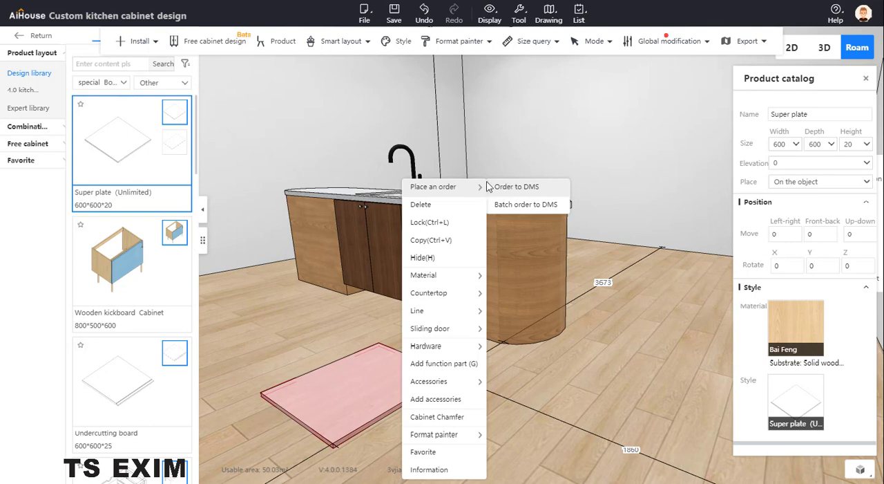
click(646, 146)
- Set the new floor plate's width and depth to 100
click(388, 380)
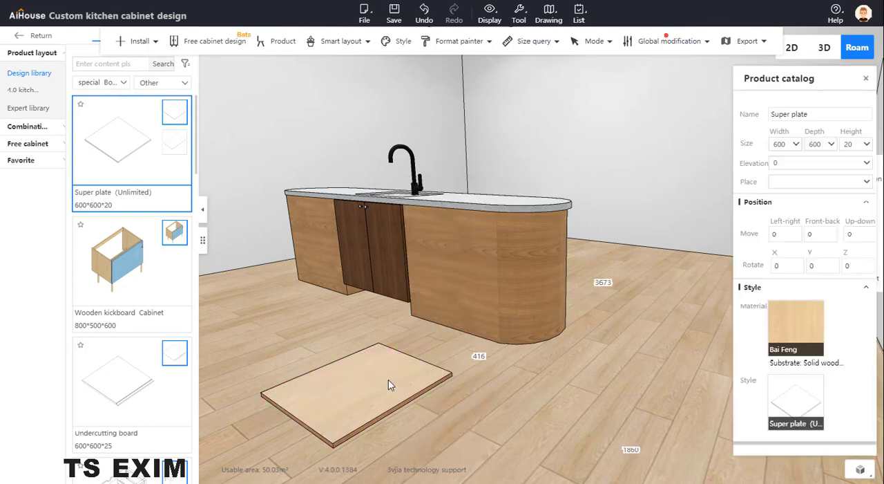
click(792, 141)
text(10)
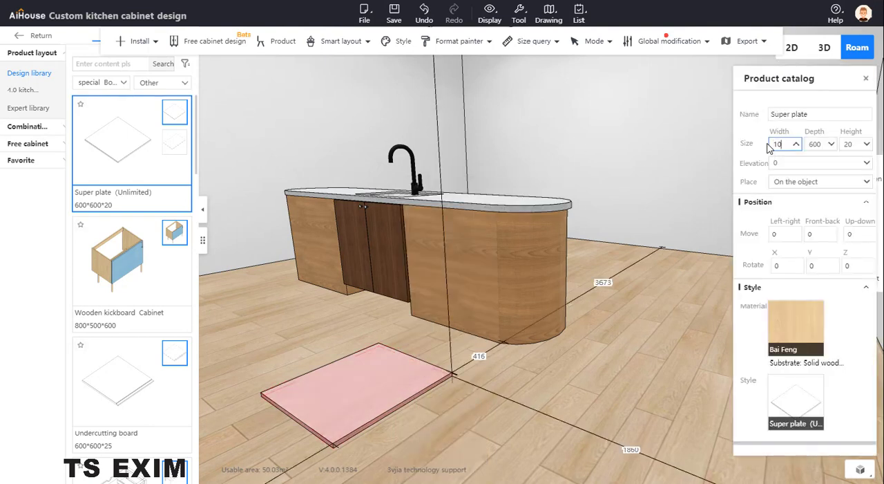
text(0)
key(Return)
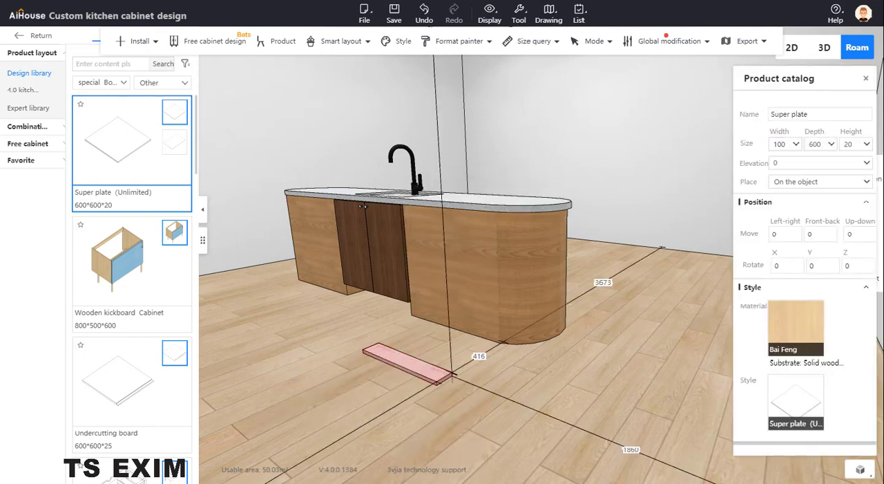
click(807, 148)
text(100)
key(Return)
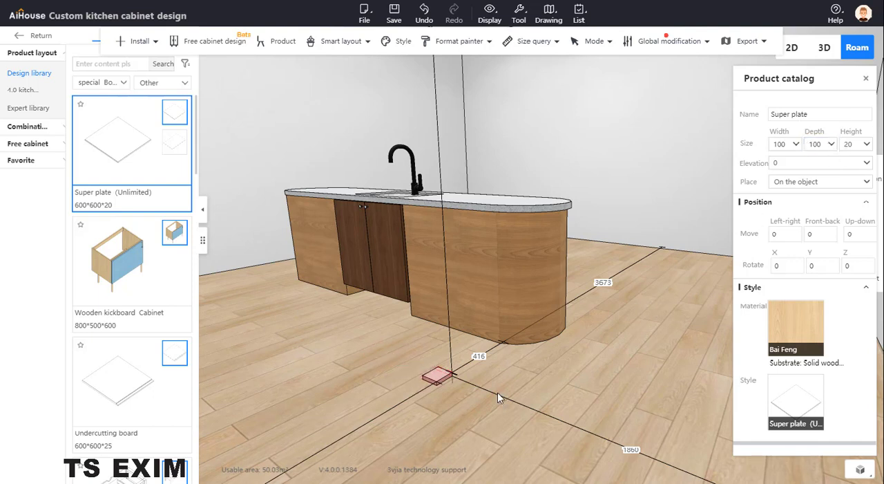
- Set the small floor plate's width and depth to 50
scroll(444, 389, up, 2)
drag(788, 143, 756, 151)
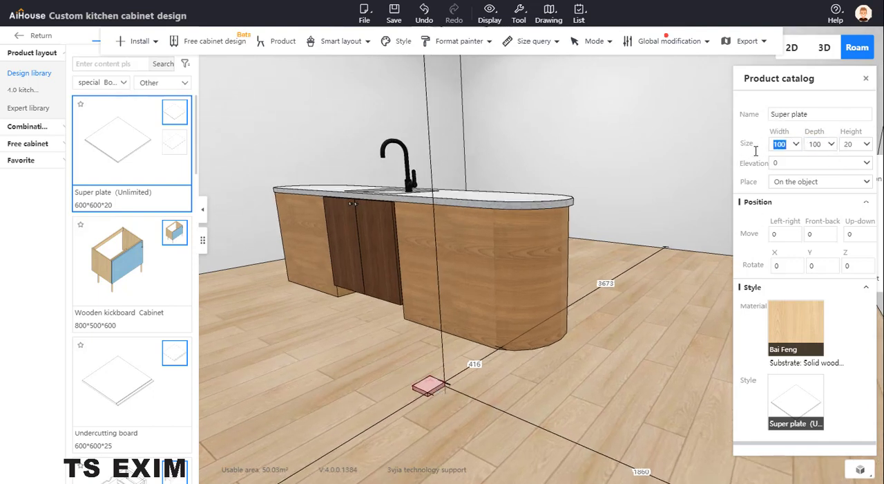
text(50)
key(Tab)
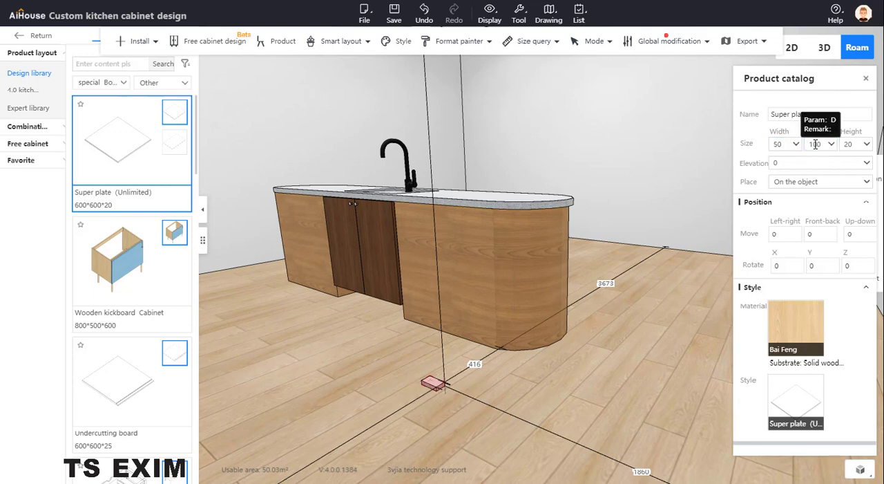
text(50)
key(Return)
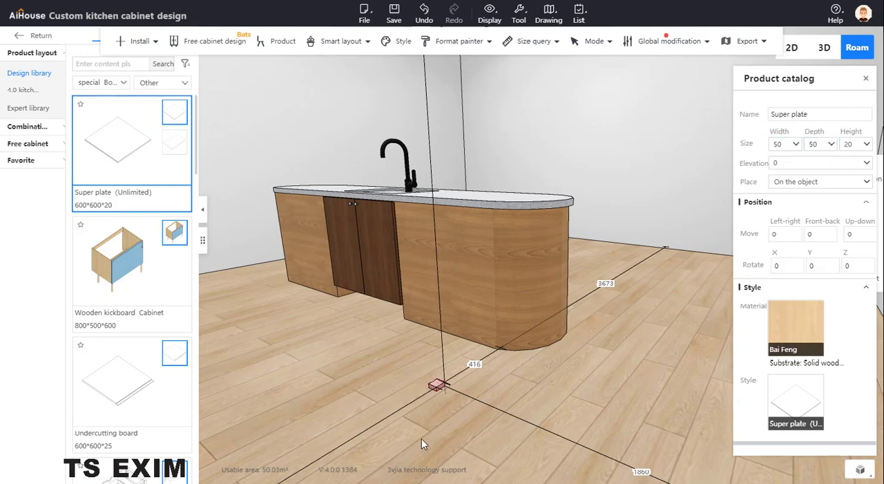
scroll(423, 439, up, 4)
middle_drag(482, 421, 499, 409)
scroll(499, 411, up, 1)
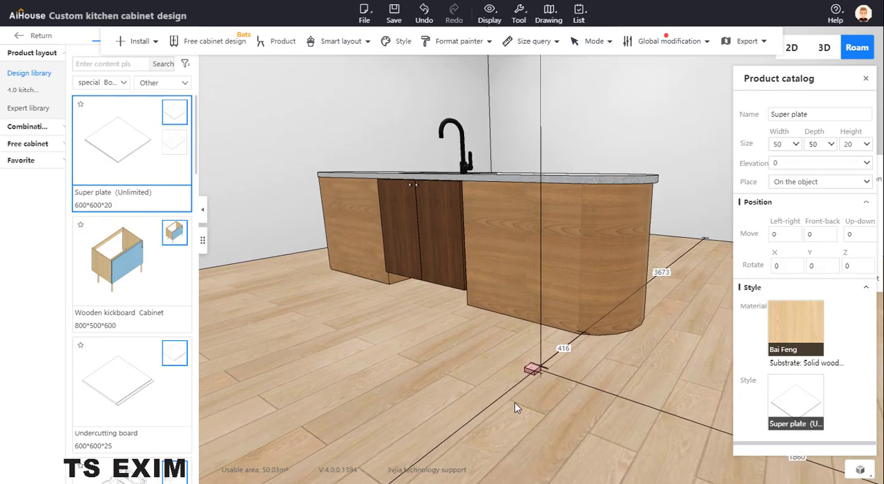
scroll(584, 418, up, 5)
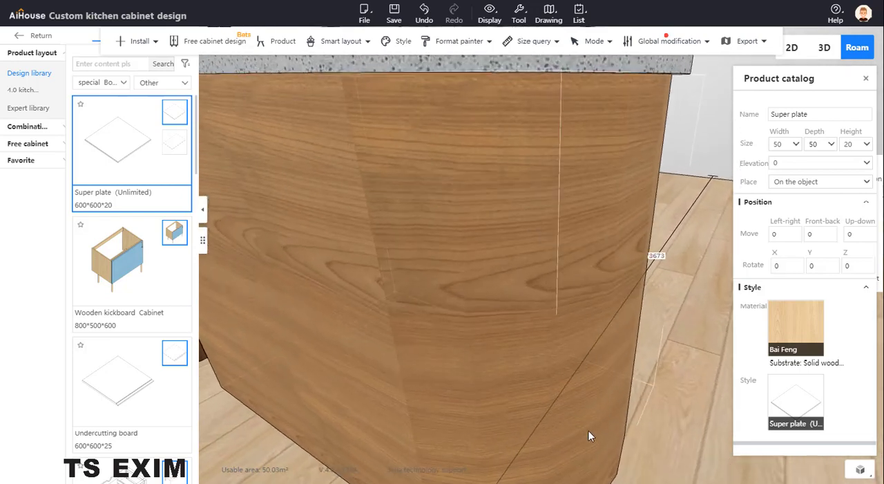
- Turn on board selection mode with the small floor plate in view
scroll(590, 436, down, 5)
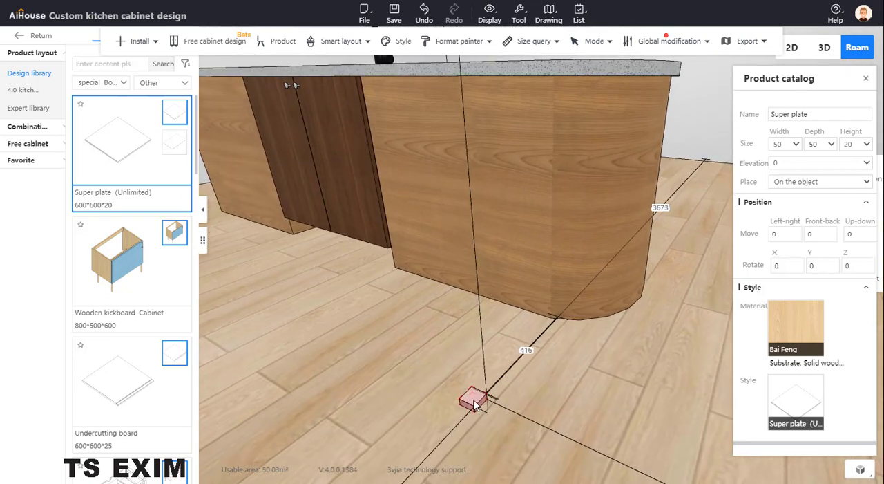
key(b)
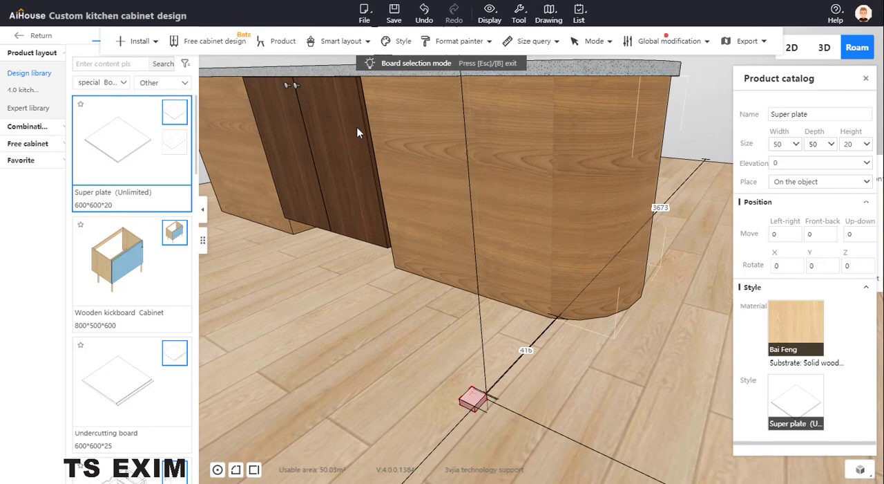
right_click(472, 407)
click(502, 436)
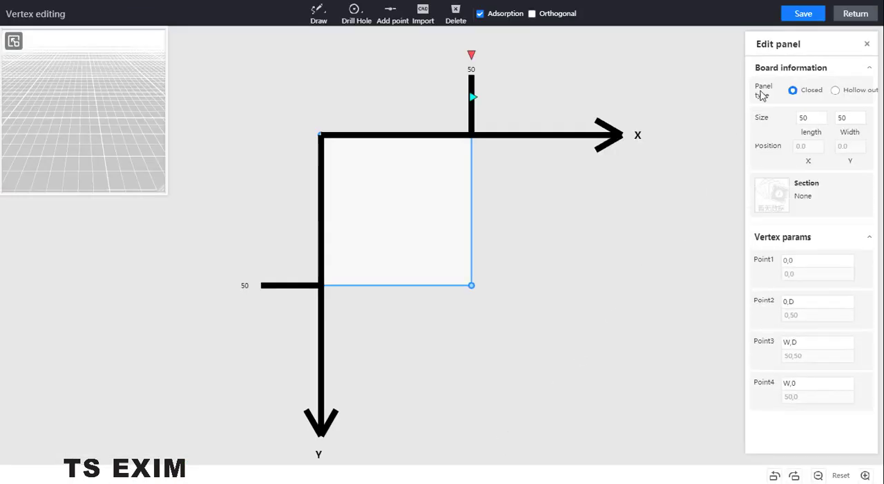
click(838, 19)
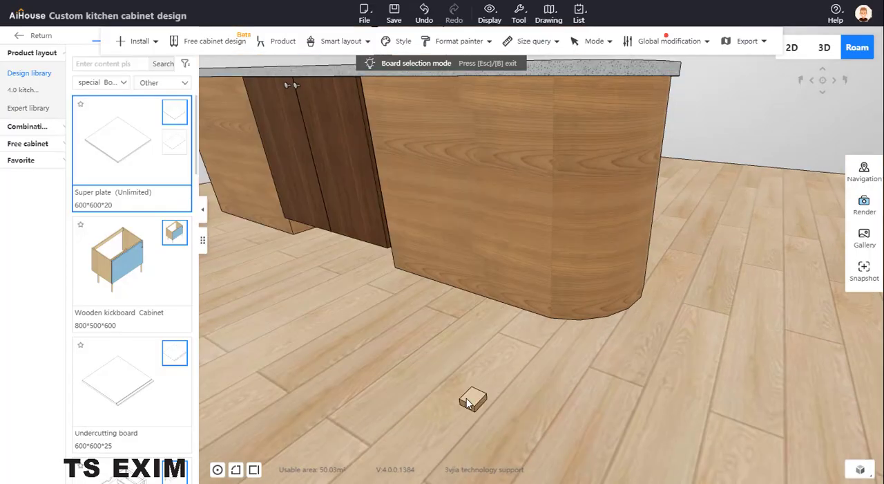
- Try to chamfer the small floor plate with an outer fillet of radius 25
click(469, 402)
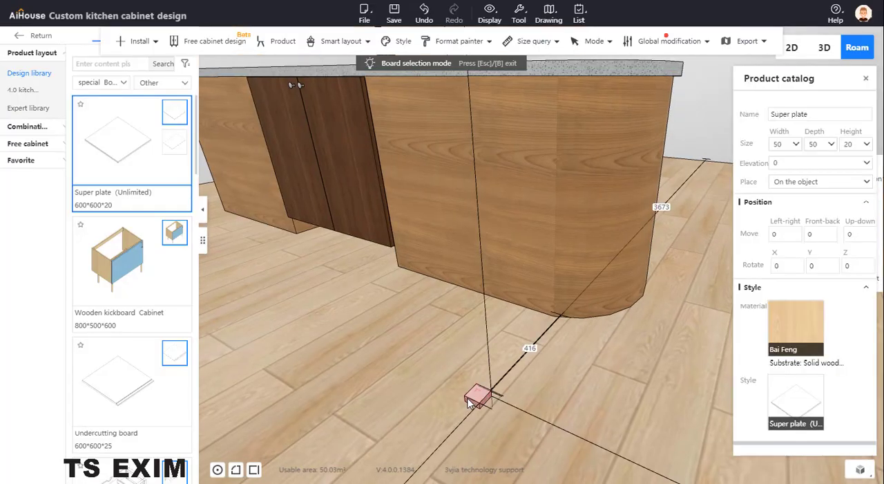
click(237, 470)
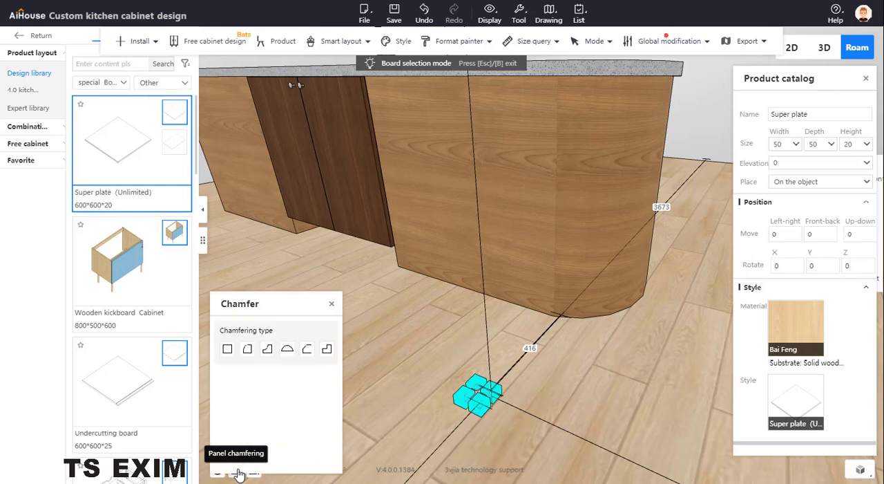
click(248, 349)
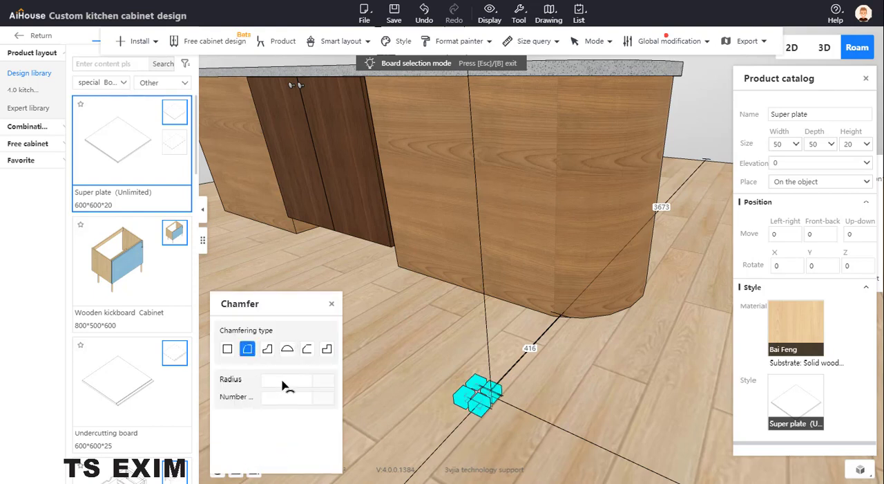
click(285, 380)
text(2)
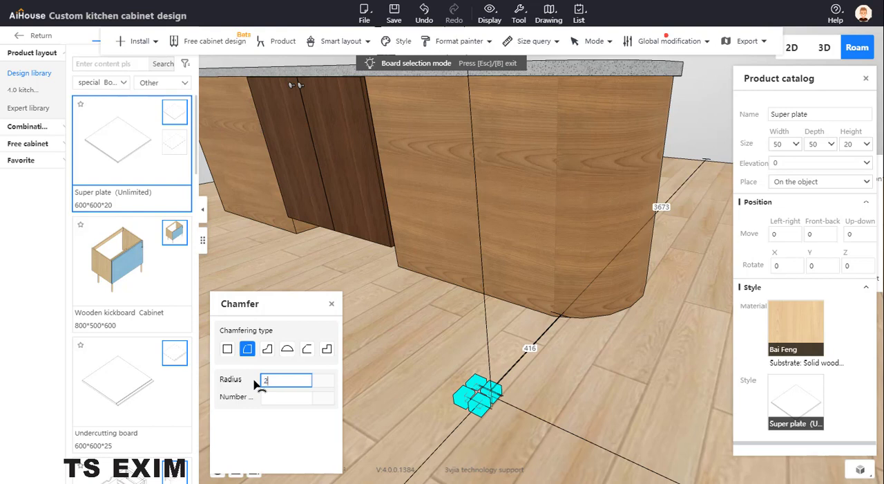
text(5)
click(286, 451)
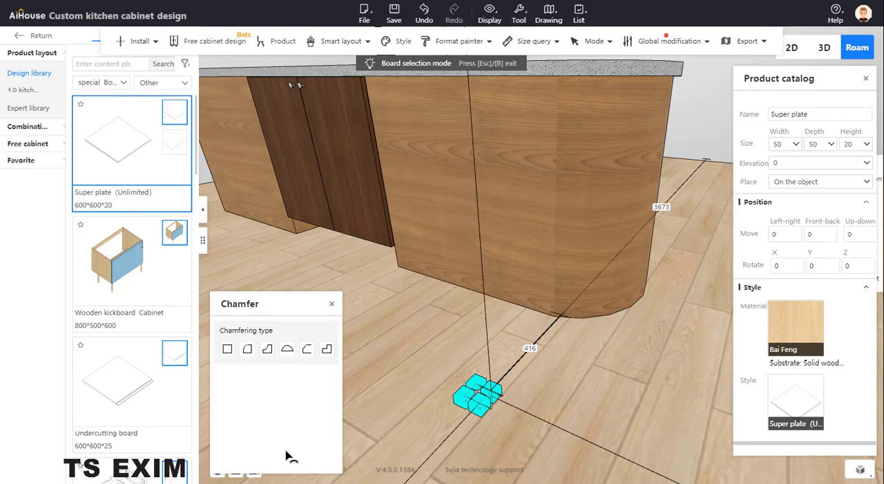
- Try to apply the outer fillet chamfer to individual corners of the small floor plate
click(461, 406)
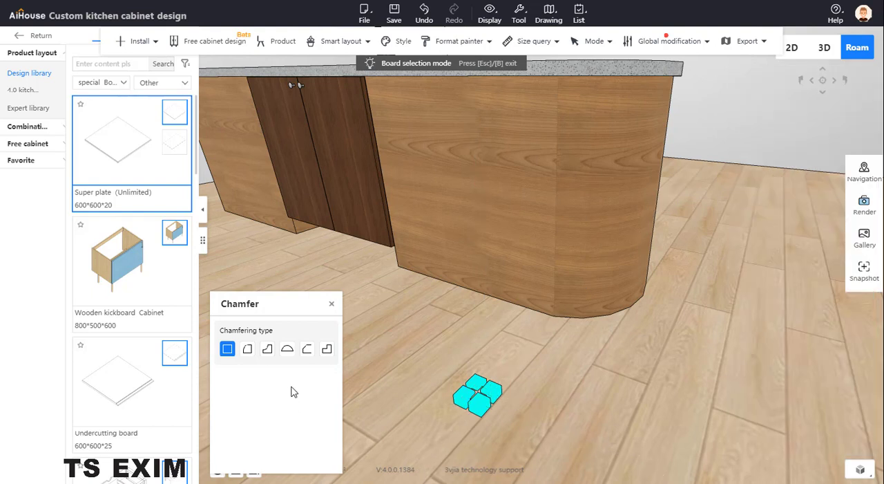
click(247, 348)
click(281, 381)
double_click(279, 383)
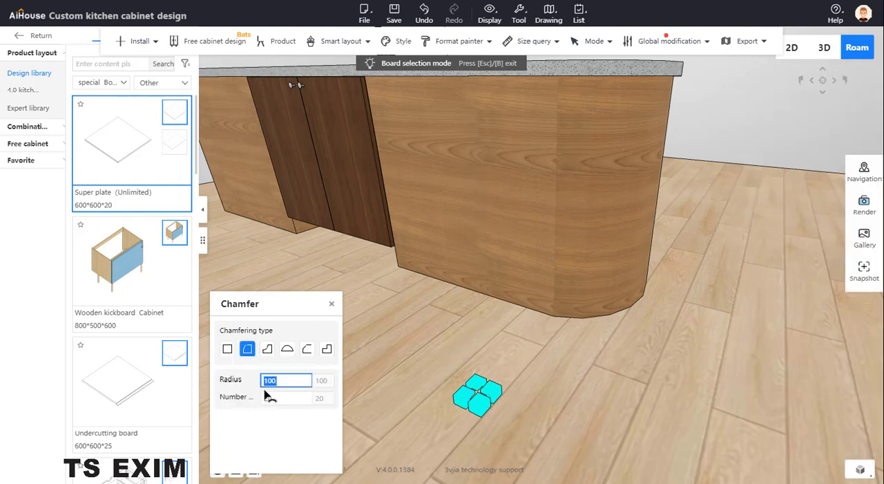
click(480, 406)
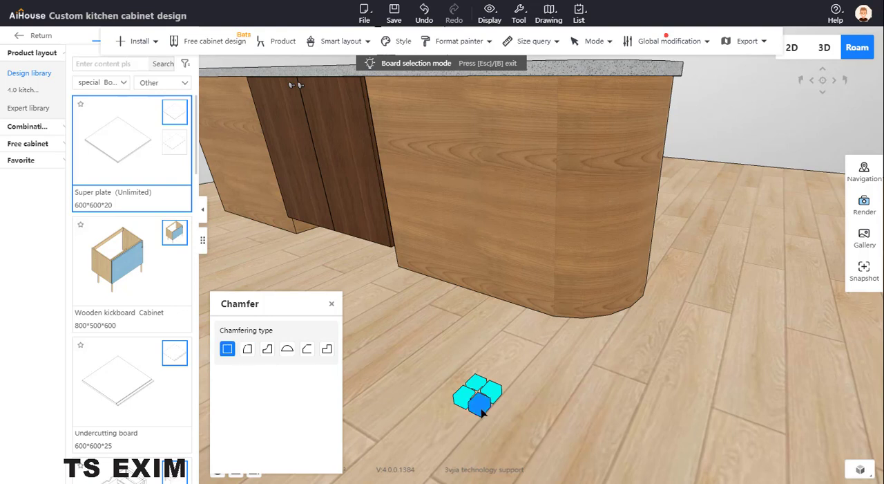
click(248, 354)
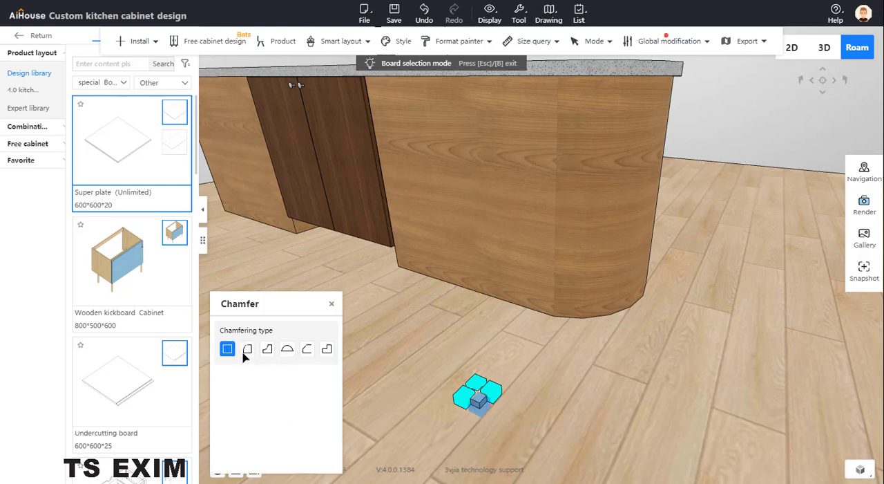
click(493, 393)
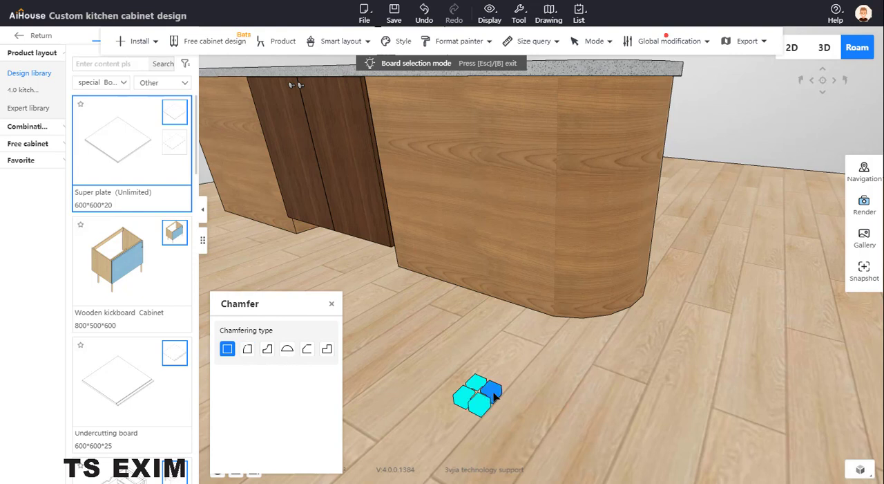
click(247, 351)
right_click(533, 381)
click(332, 304)
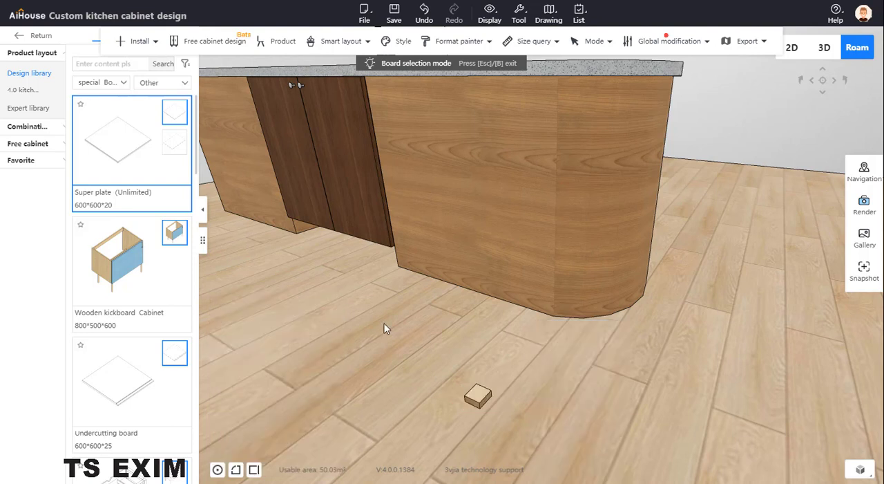
click(477, 400)
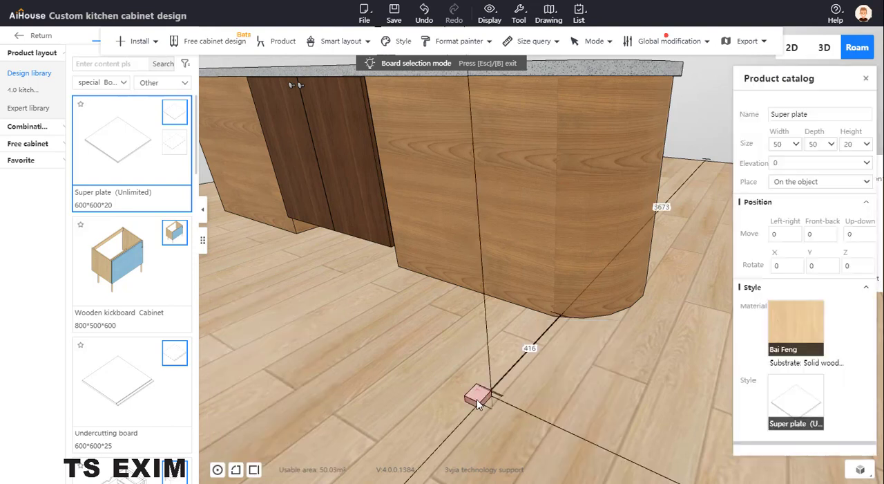
click(235, 470)
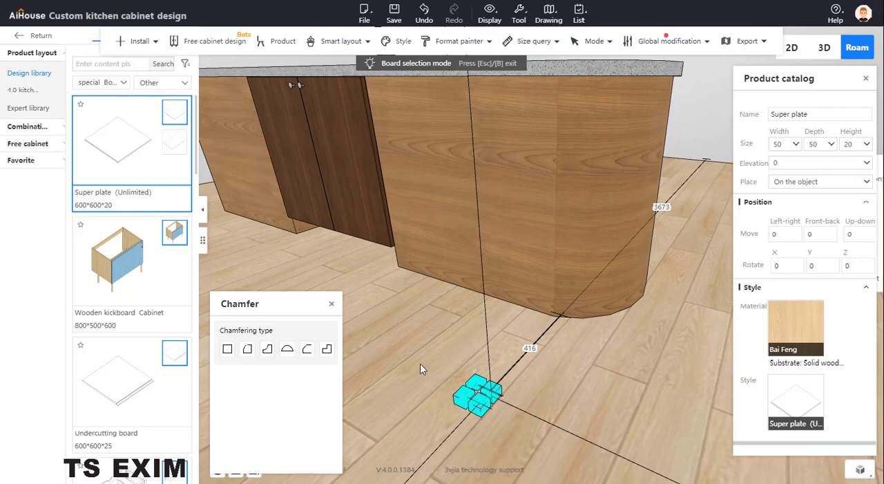
click(332, 304)
right_click(475, 401)
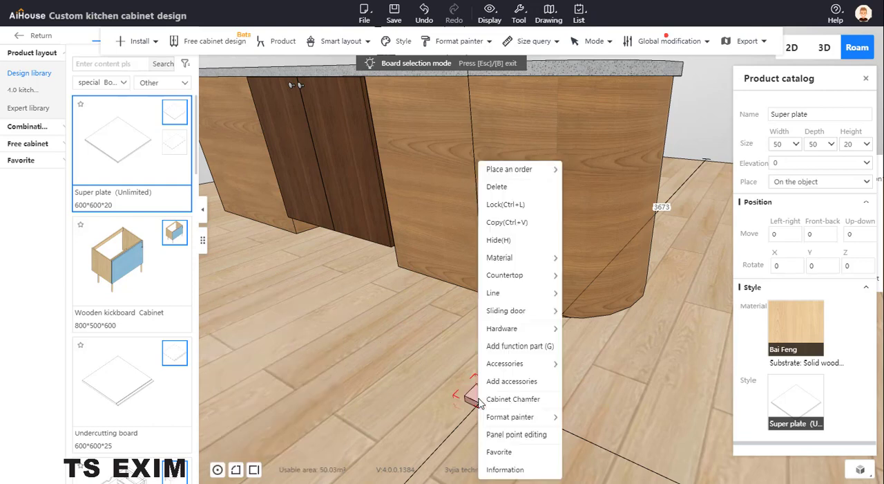
- Try the inner fillet and arc chamfer types on two corners of the small floor plate
mouse_move(513, 423)
scroll(415, 383, up, 3)
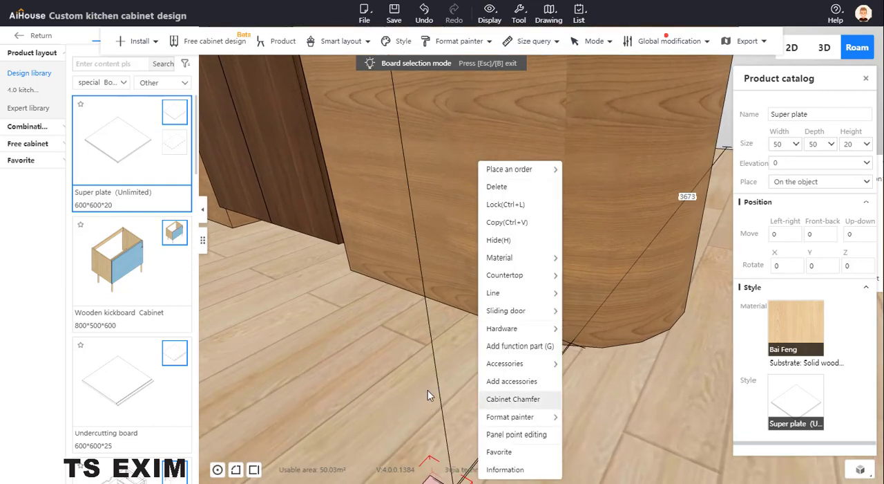
scroll(428, 391, down, 6)
middle_drag(428, 391, 481, 327)
scroll(570, 238, up, 8)
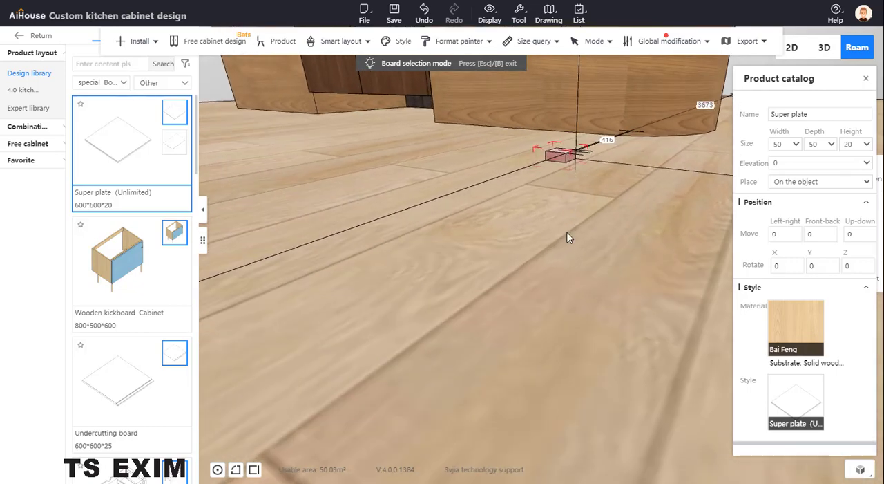
scroll(573, 239, down, 5)
scroll(571, 241, up, 3)
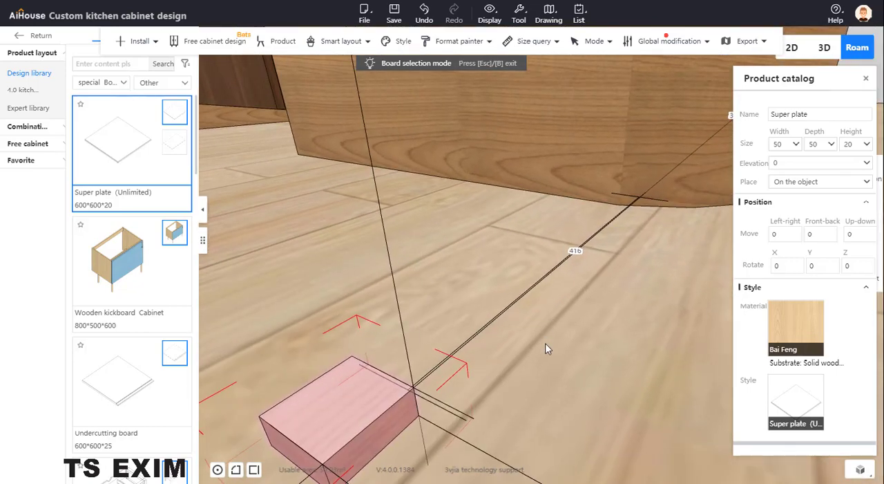
scroll(510, 328, down, 3)
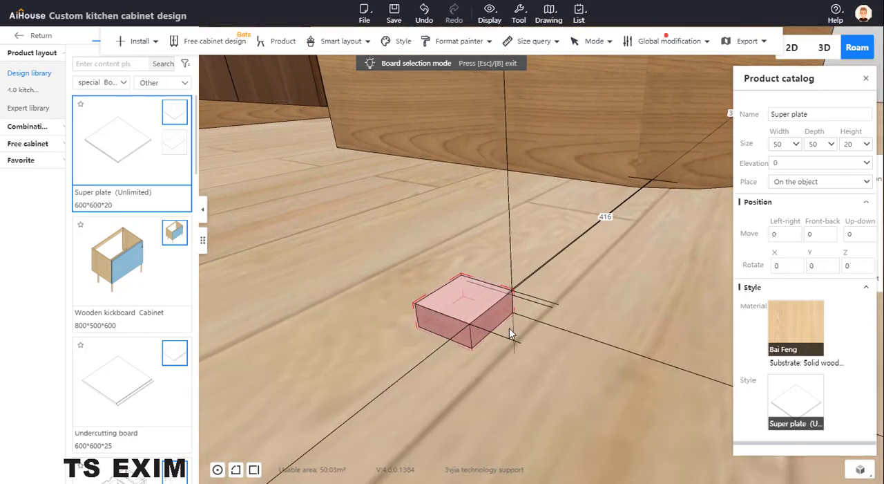
scroll(509, 328, up, 1)
click(236, 469)
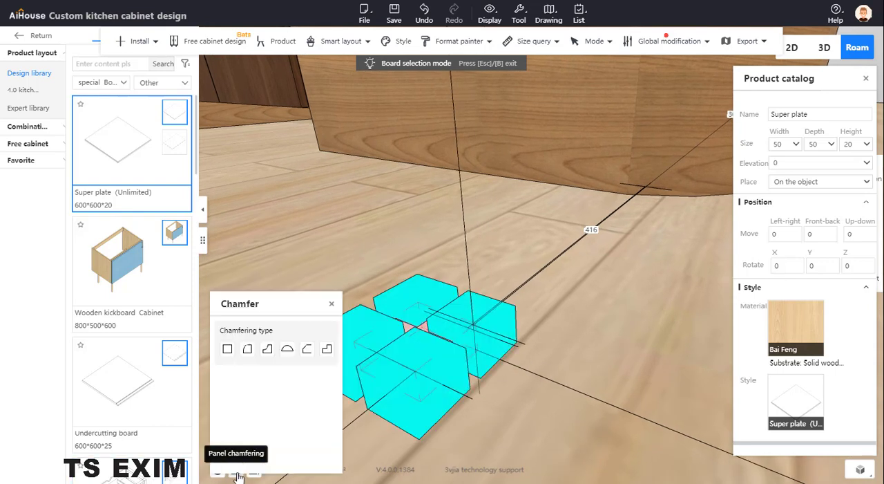
click(415, 305)
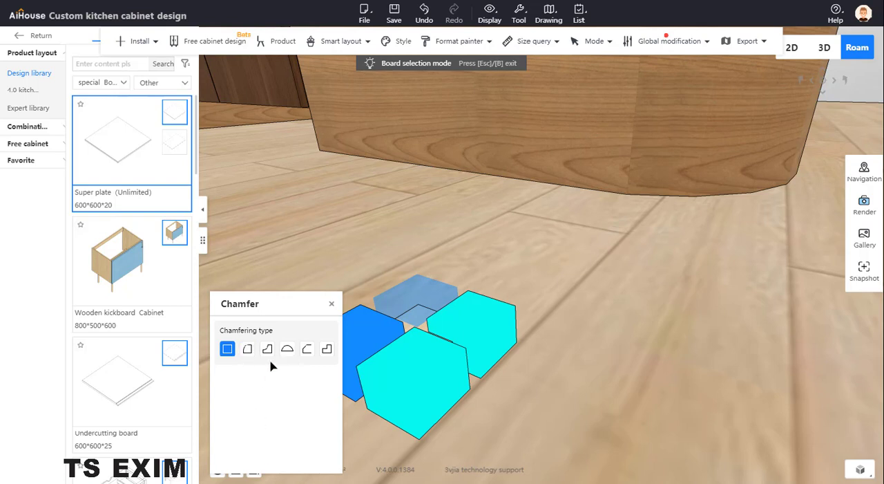
click(270, 352)
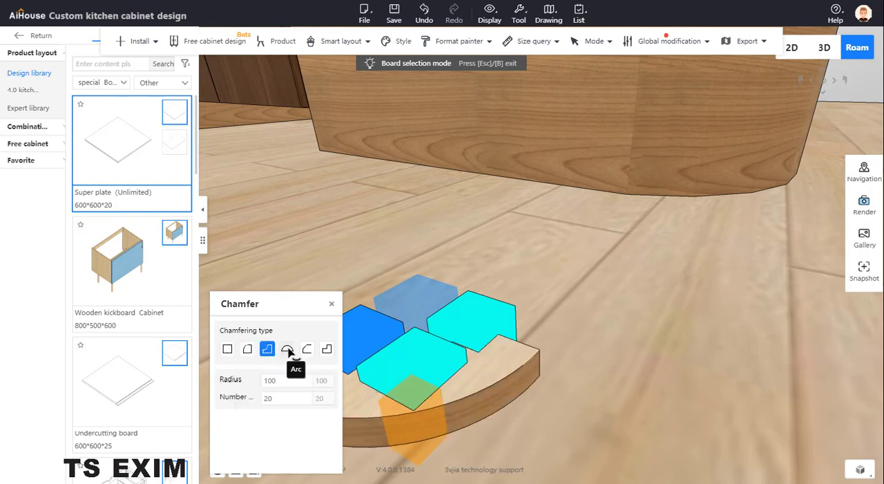
click(287, 350)
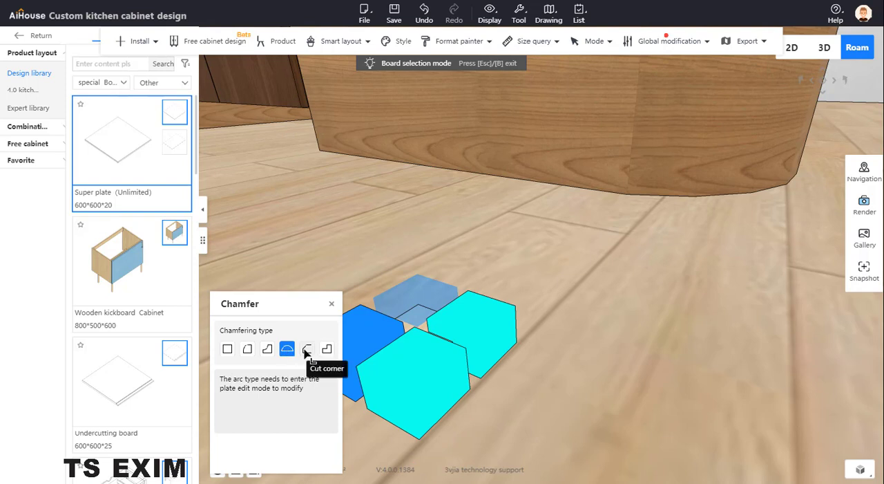
click(333, 304)
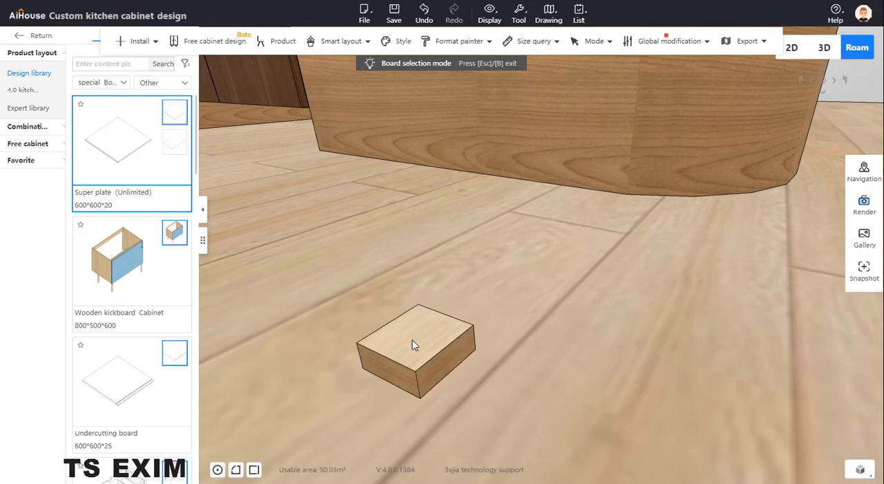
- Open the small plate's panel point editing and round the corner at W,D with a fillet of radius 25
right_click(414, 346)
right_click(414, 345)
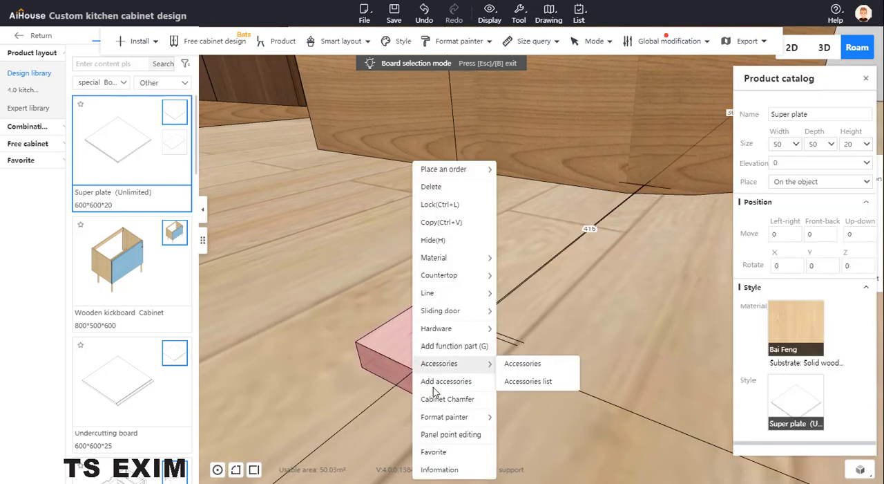
mouse_move(468, 420)
click(473, 435)
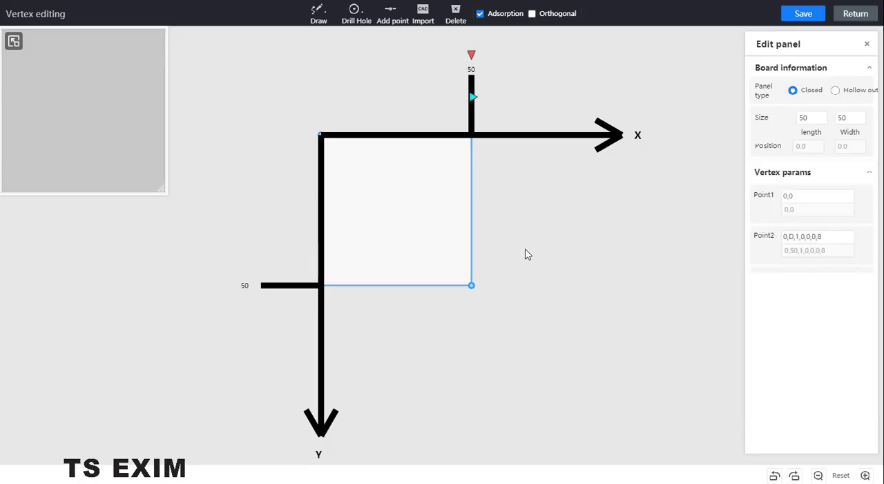
click(472, 286)
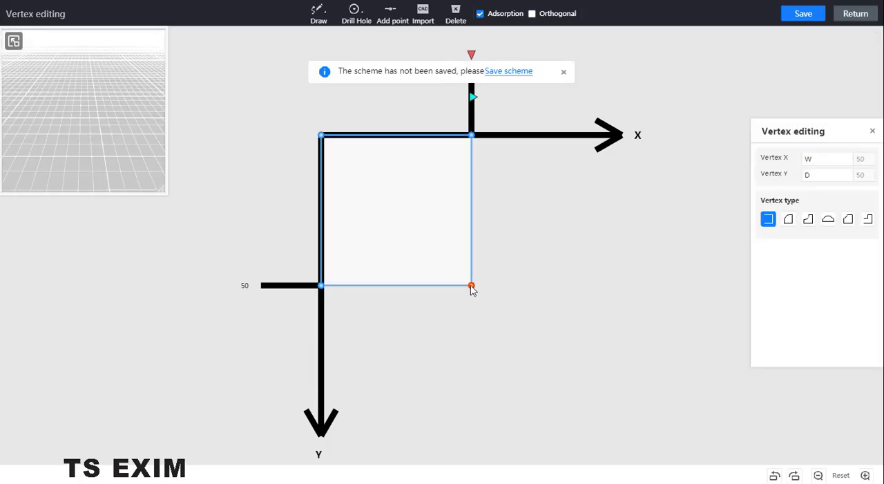
click(788, 219)
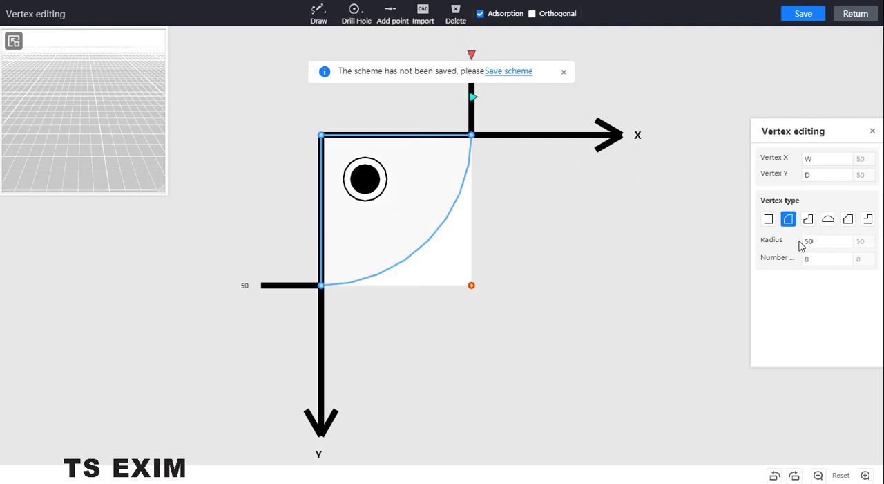
click(820, 239)
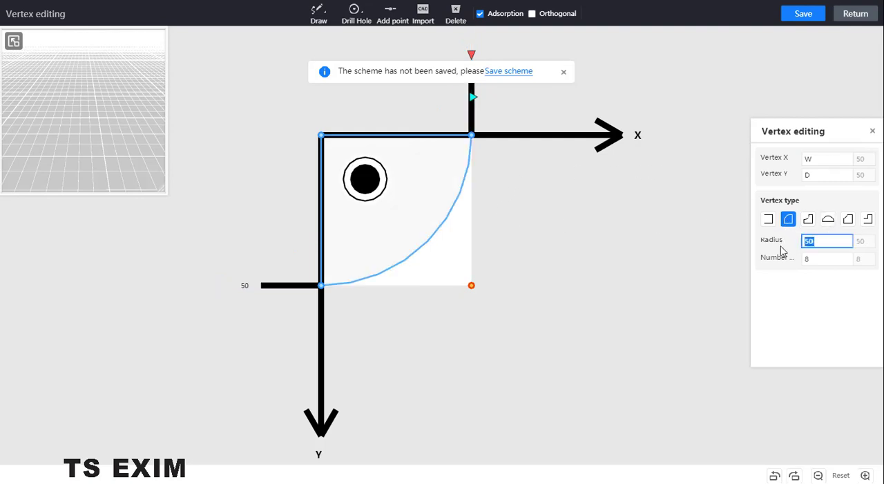
text(2)
key(Return)
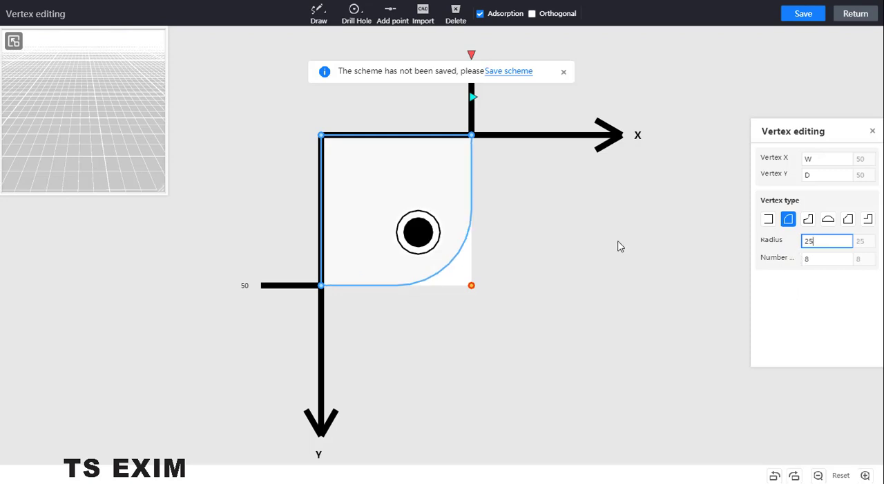
- Round the small plate's corners at W,0 and 0,0 with outer fillets of radius 25
click(472, 137)
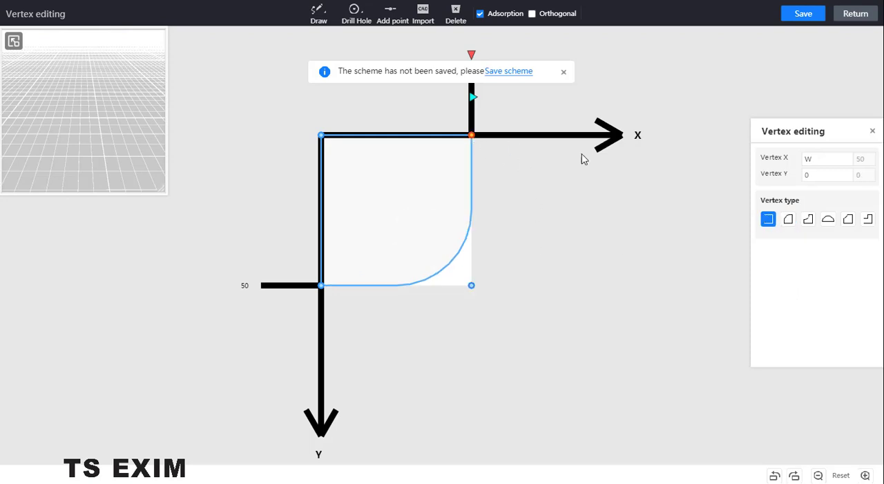
click(793, 219)
double_click(797, 246)
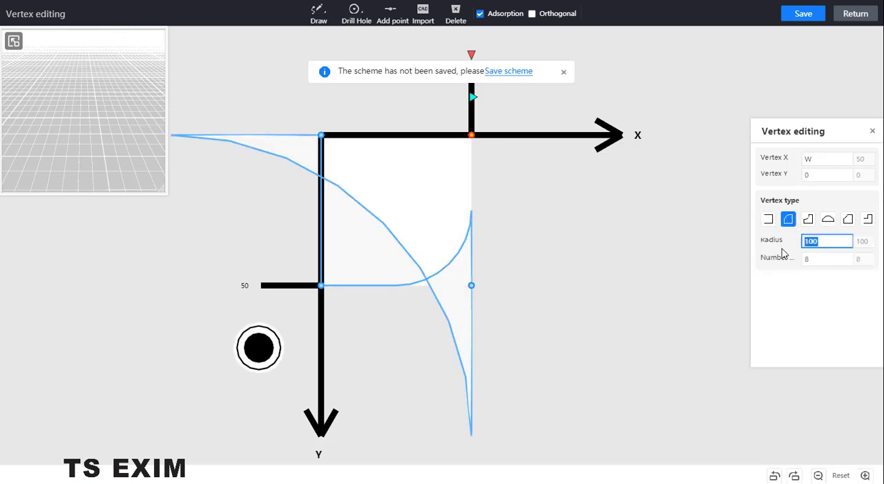
key(Return)
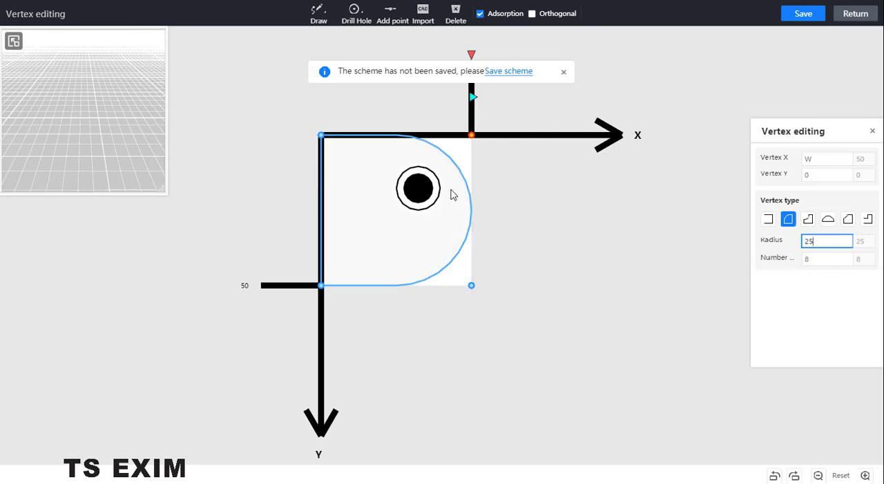
click(322, 137)
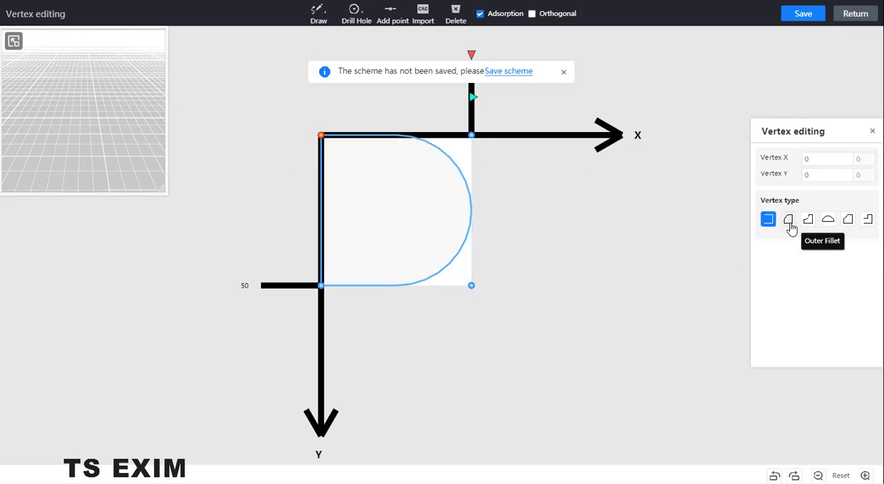
click(788, 219)
drag(827, 241, 803, 241)
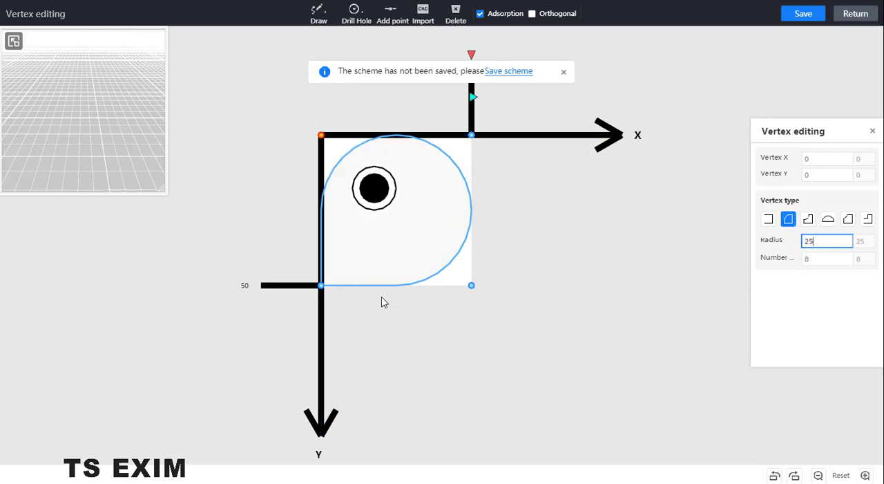
- Round the plate's remaining corner at 0,D with an outer fillet of radius 25
click(322, 286)
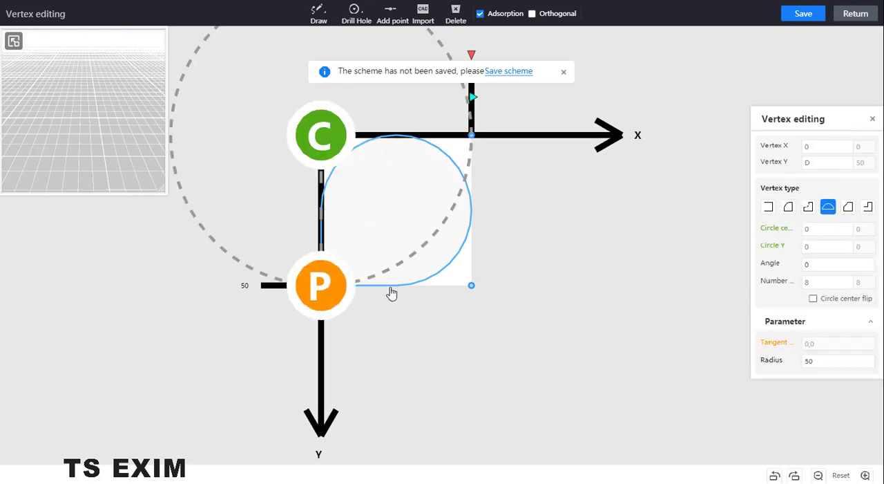
click(788, 207)
click(832, 244)
key(ctrl+a)
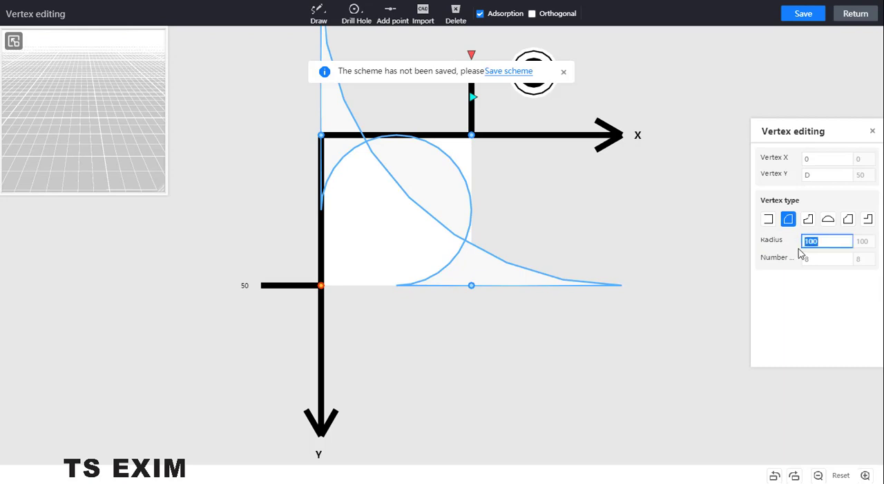
text(25)
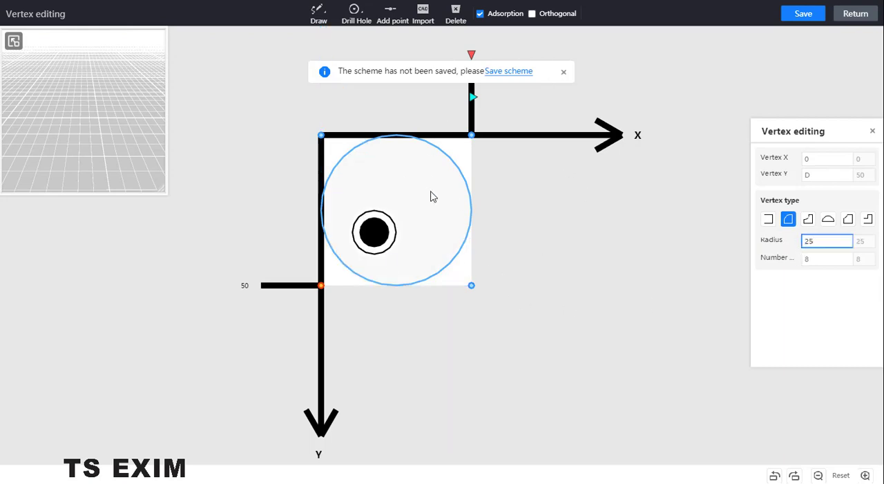
- Save the plate's vertex edits, return to the kitchen scene and exit board selection mode
click(804, 14)
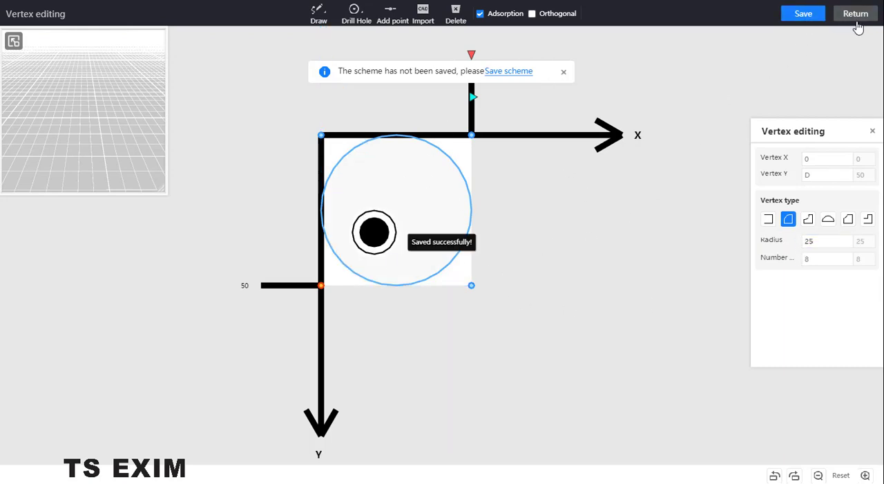
click(855, 17)
scroll(573, 331, down, 5)
right_drag(574, 313, 581, 272)
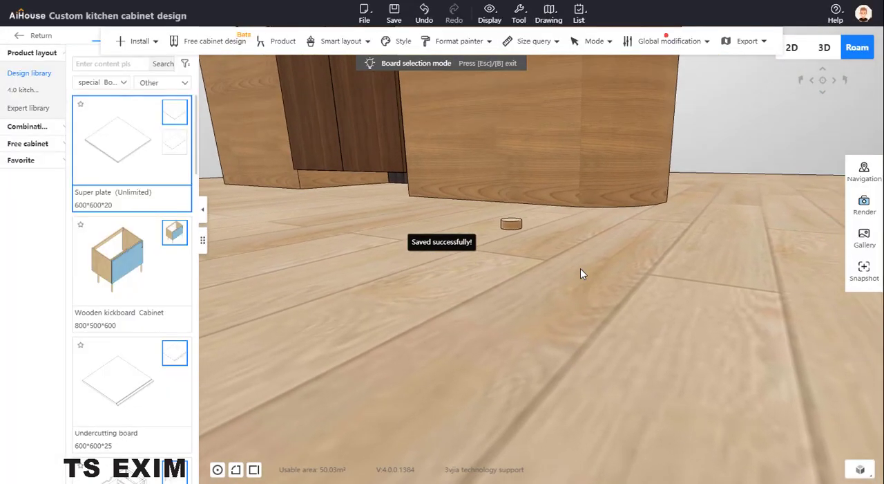
key(Escape)
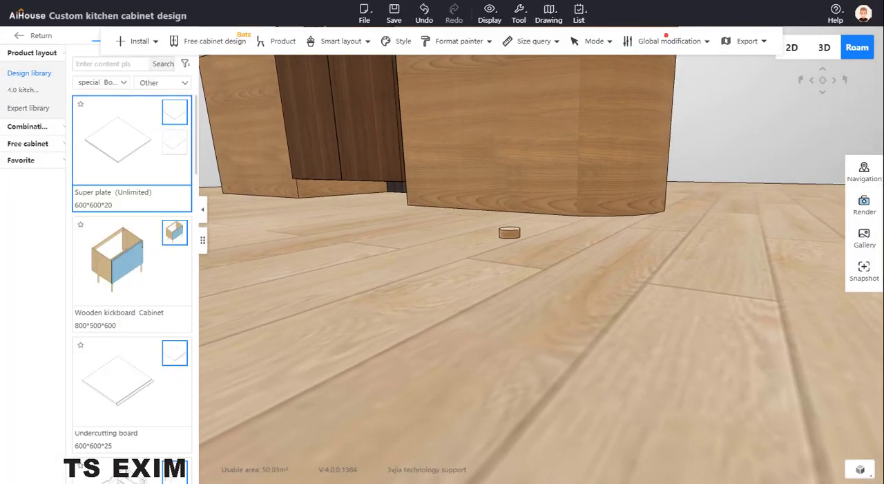
drag(0, 128, 0, 147)
- Set the round plate's height to 780
click(510, 234)
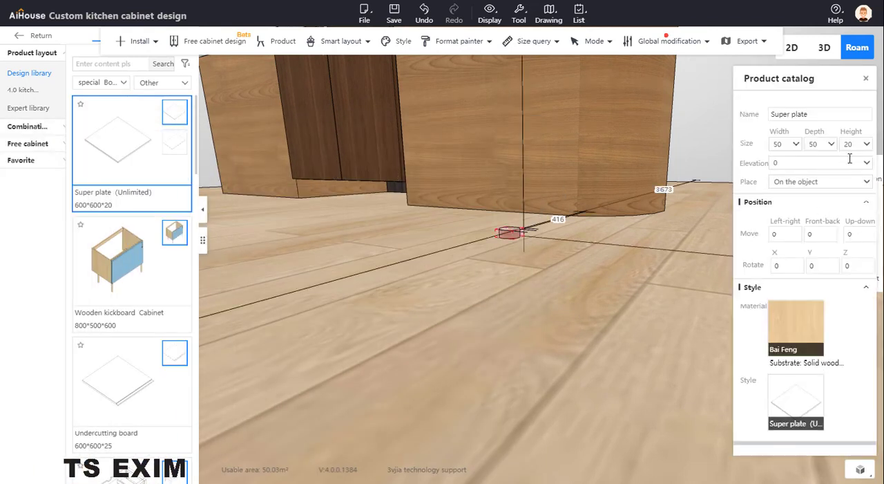
drag(857, 146, 796, 152)
text(7)
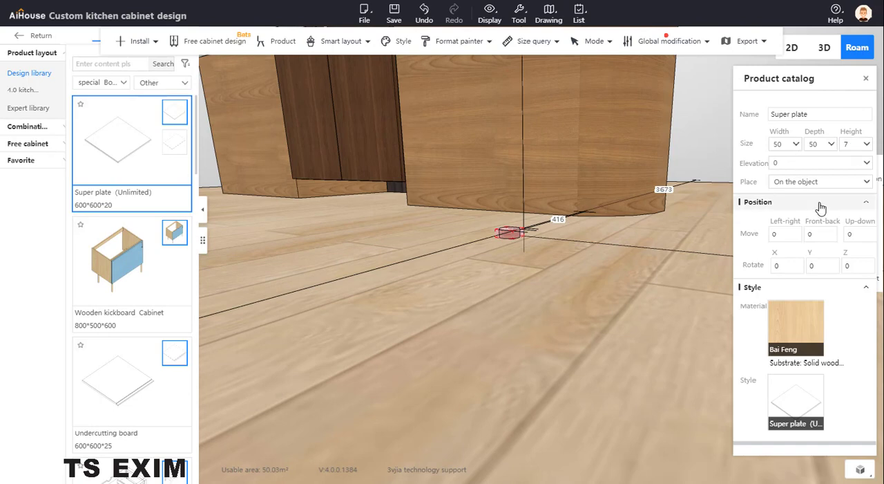
text(80)
key(Return)
- Move the round pole with three-axis movement against the island's front, where the rounded end begins
drag(669, 263, 652, 400)
scroll(652, 400, down, 2)
click(445, 380)
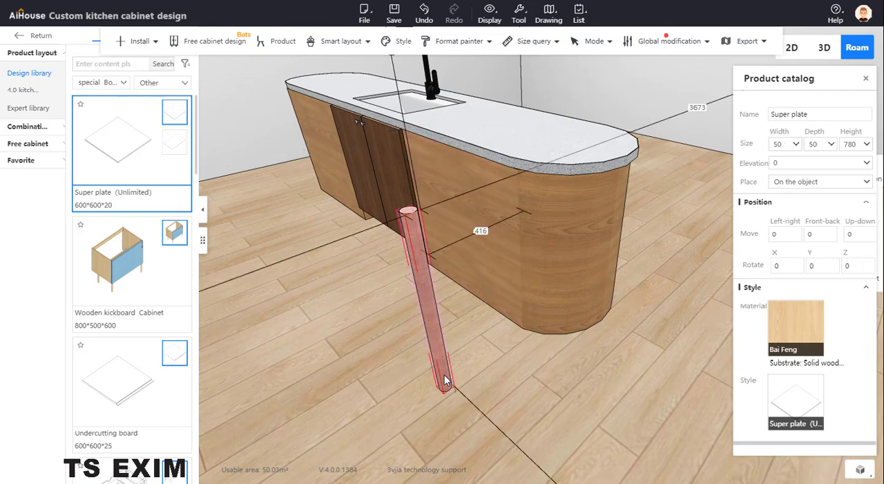
key(c)
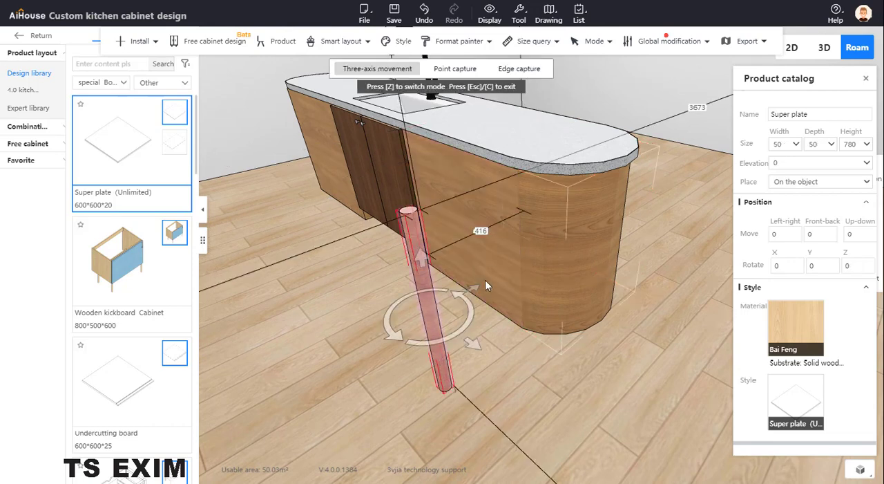
drag(474, 284, 433, 323)
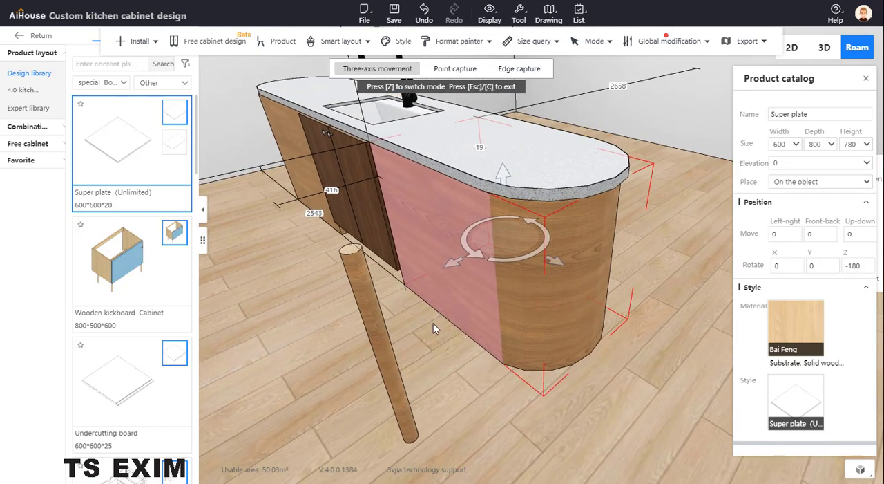
click(378, 348)
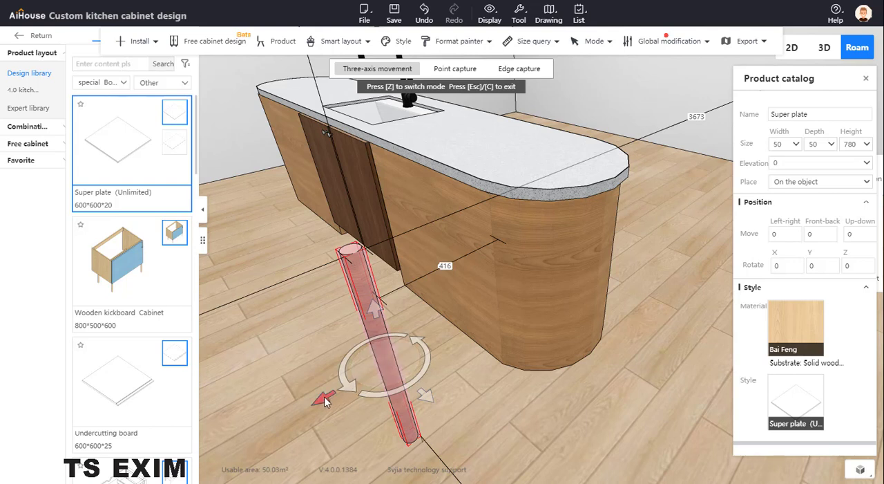
drag(327, 401, 471, 325)
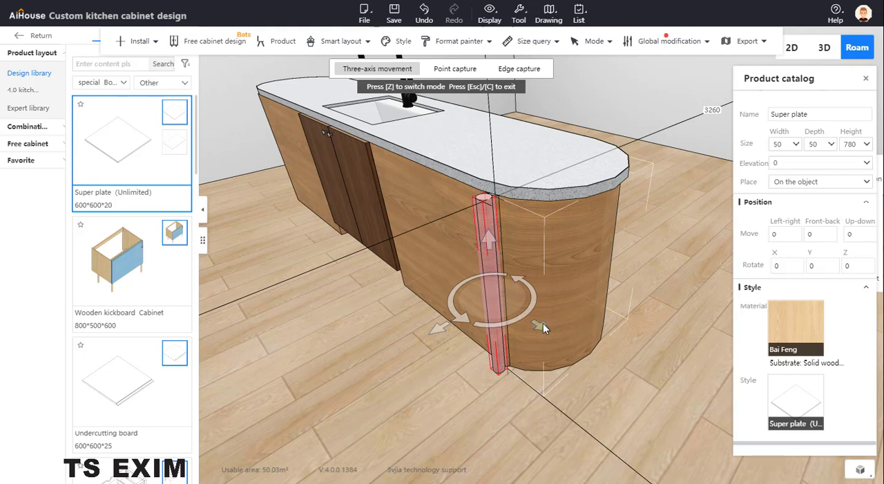
- Copy the pole and position the copy right beside the first one along the island's rounded end
drag(543, 322, 578, 329)
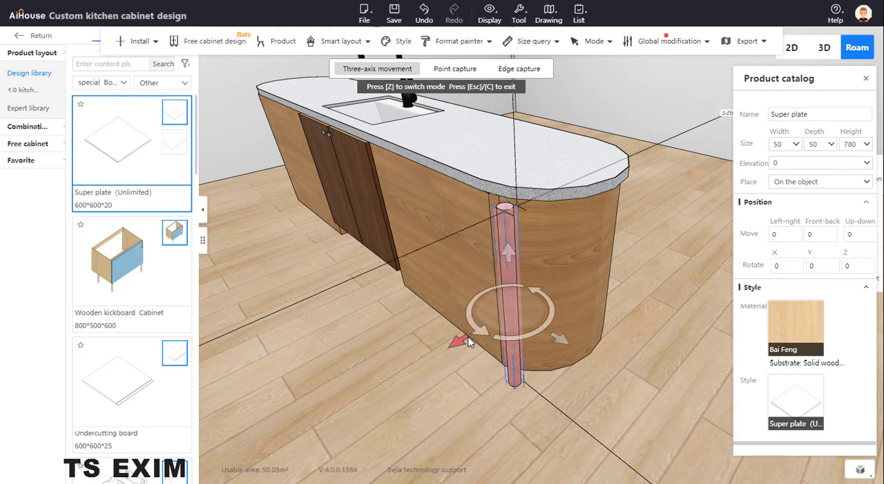
drag(467, 340, 489, 330)
drag(579, 327, 575, 326)
drag(474, 330, 467, 326)
scroll(573, 406, up, 4)
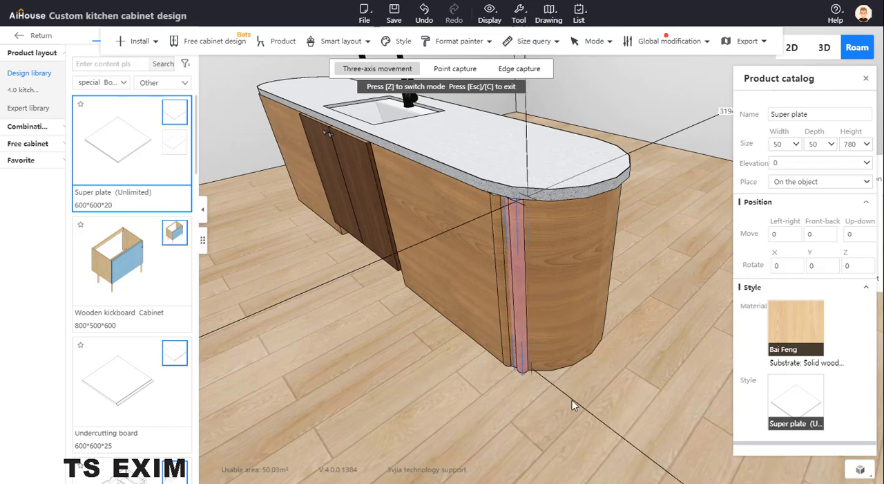
scroll(572, 404, down, 2)
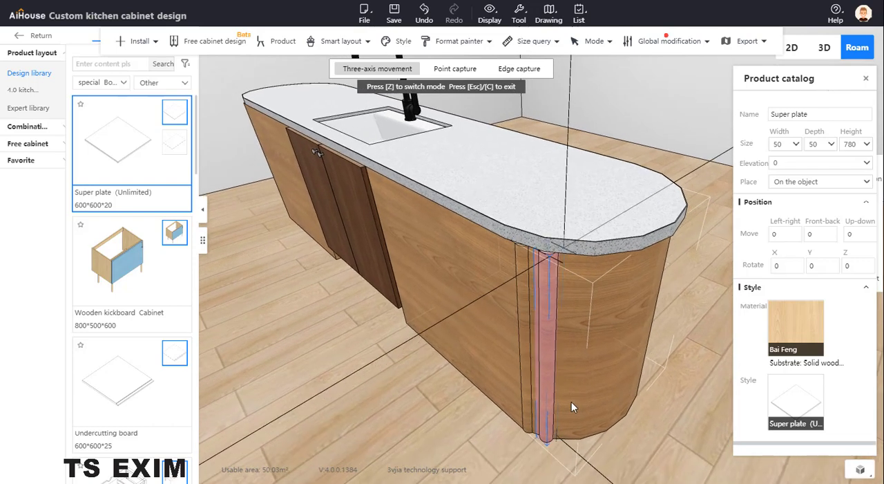
click(537, 383)
drag(595, 381, 594, 380)
click(599, 434)
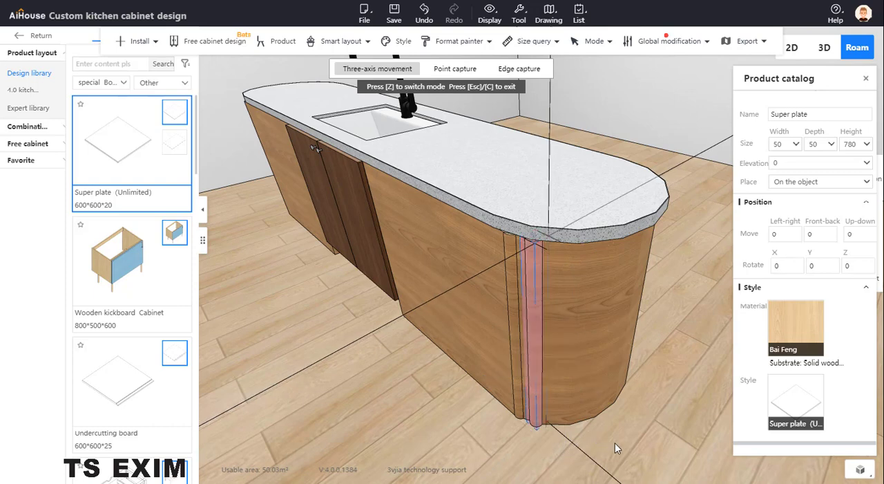
click(614, 442)
- Copy the second pole and fit the third one next to it, following the curve of the rounded end
scroll(612, 439, down, 3)
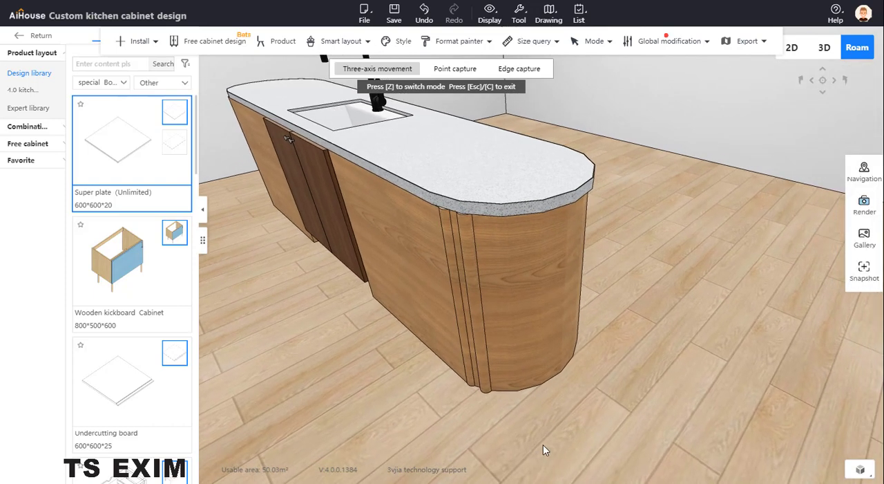
drag(543, 444, 511, 442)
key(d)
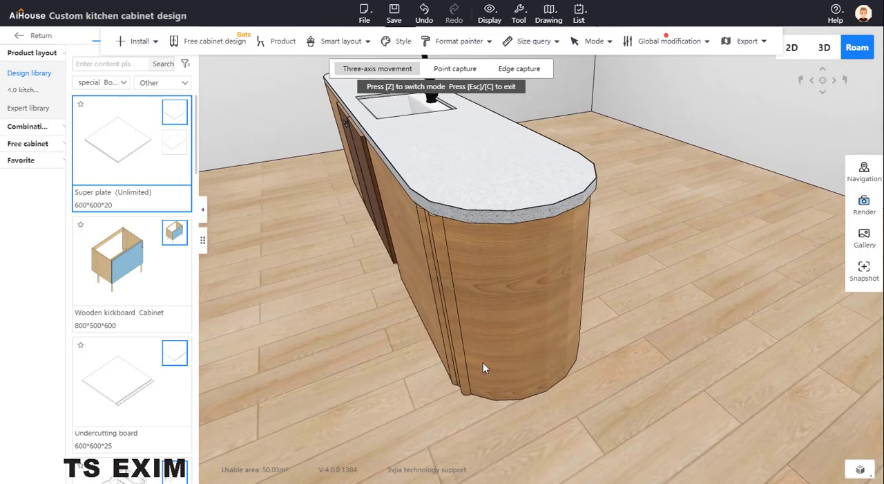
click(461, 354)
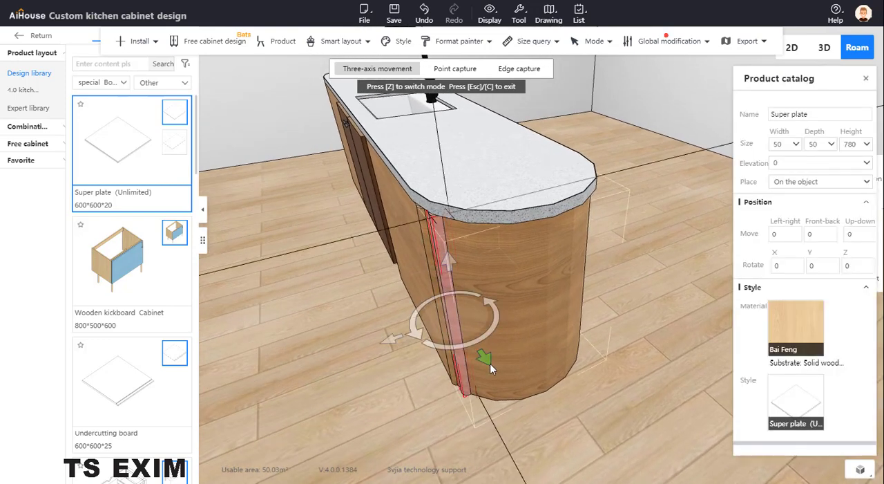
drag(489, 363, 500, 381)
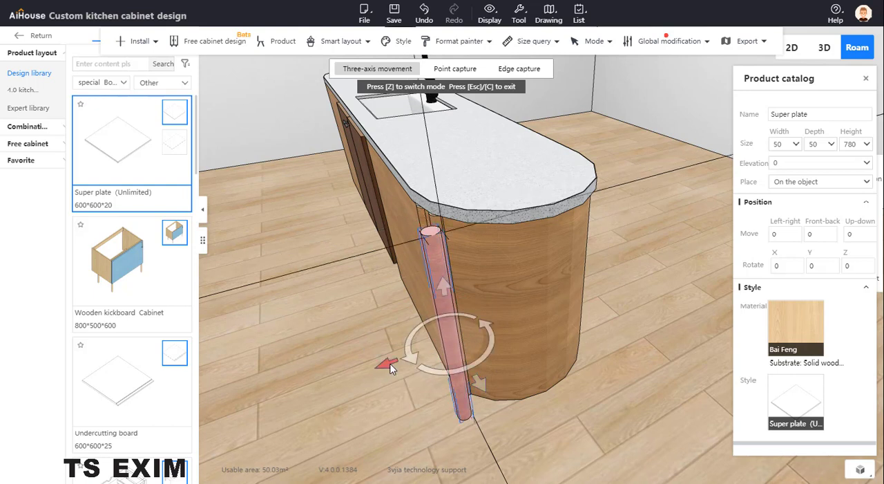
drag(389, 368, 503, 360)
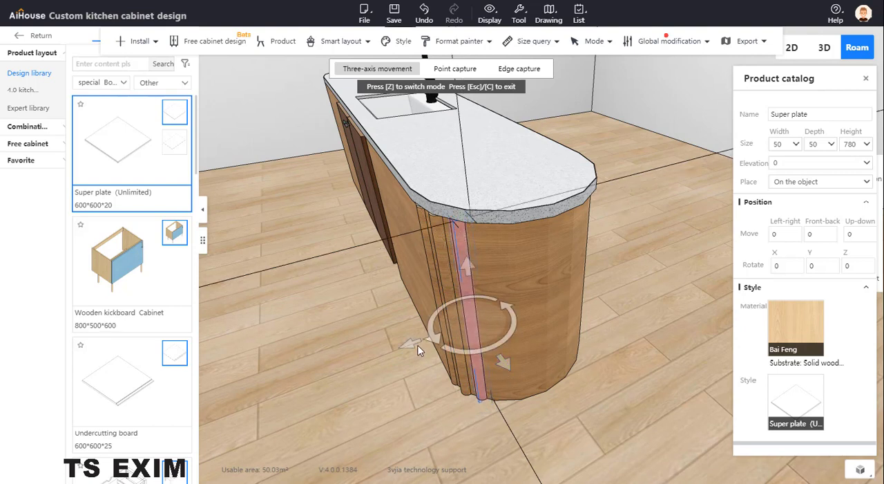
drag(412, 349, 408, 344)
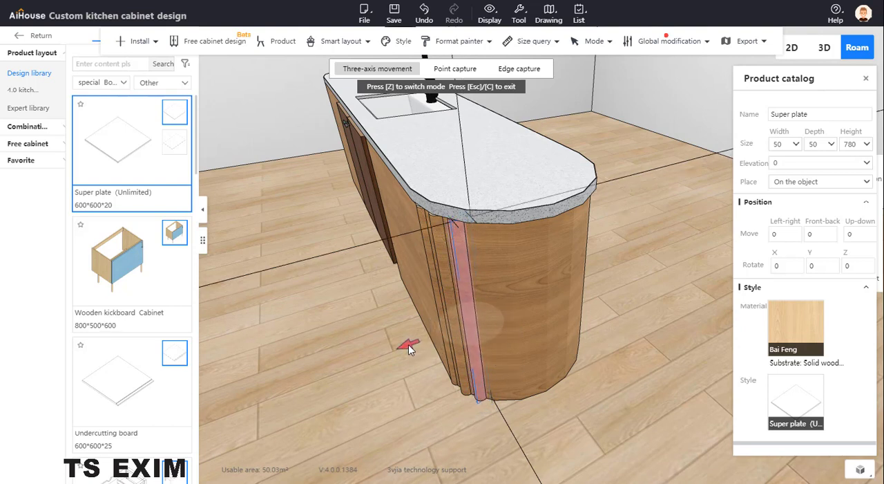
click(523, 416)
drag(524, 417, 557, 434)
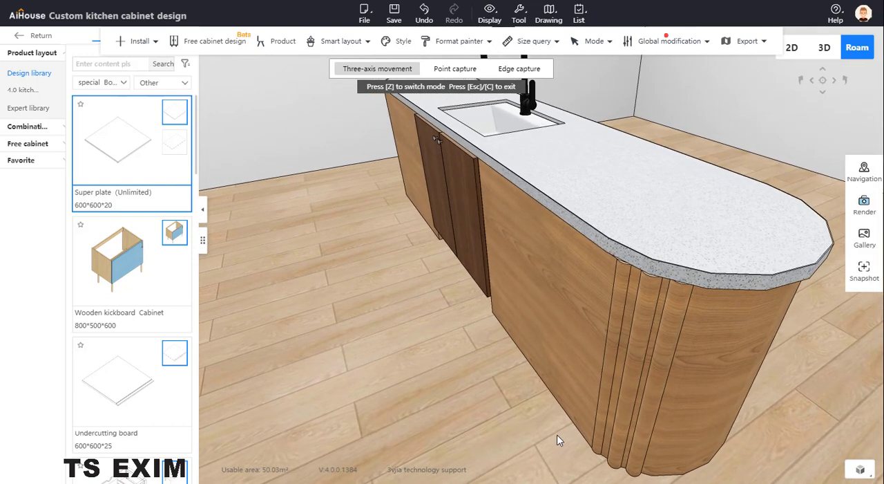
click(650, 405)
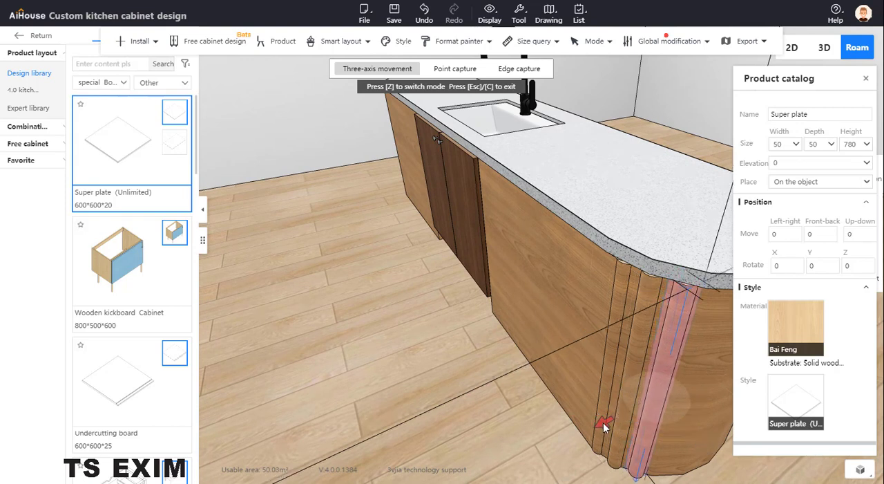
middle_drag(517, 441, 488, 418)
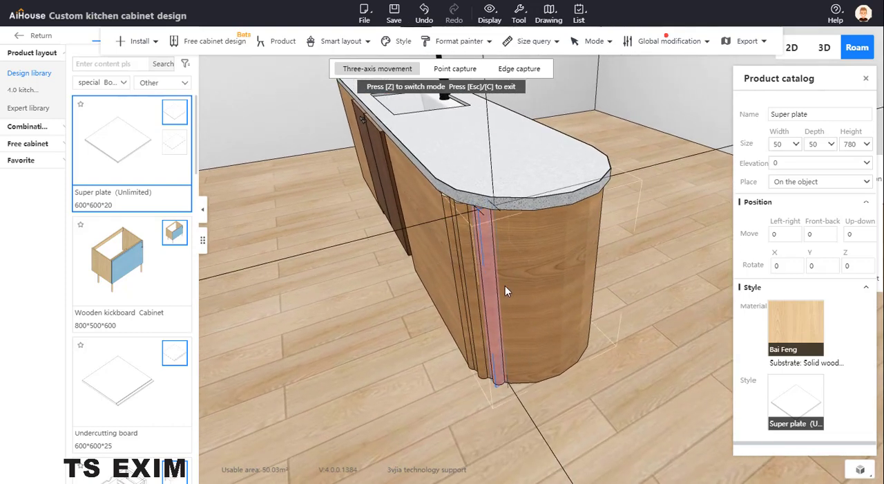
- Select the third pole on the island's rounded end for three-axis movement
click(536, 391)
mouse_move(537, 391)
middle_down()
mouse_move(586, 334)
mouse_move(616, 317)
mouse_move(536, 397)
middle_up()
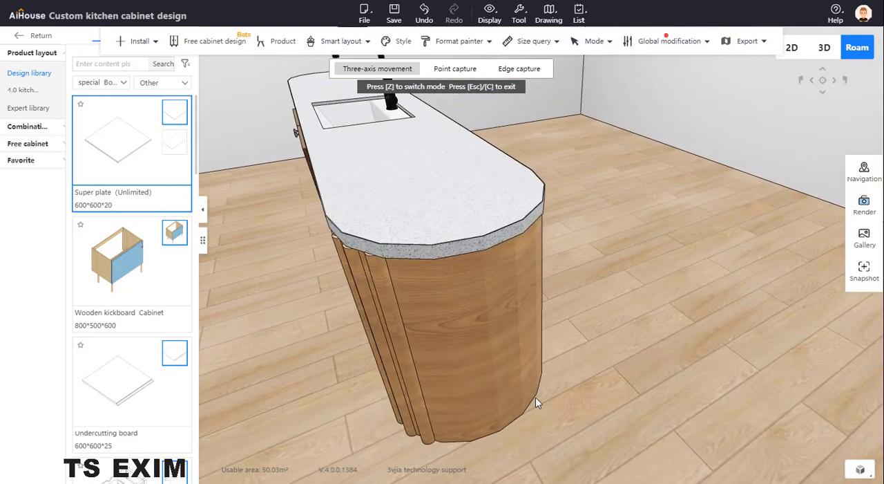
click(393, 310)
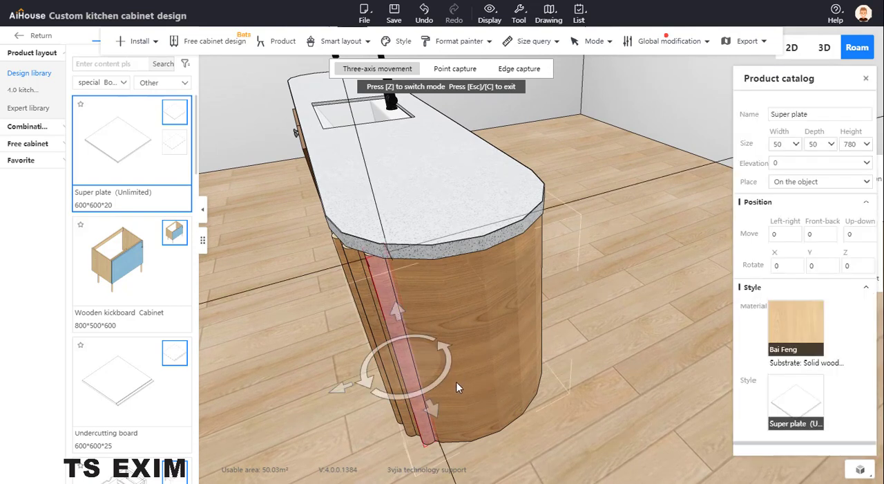
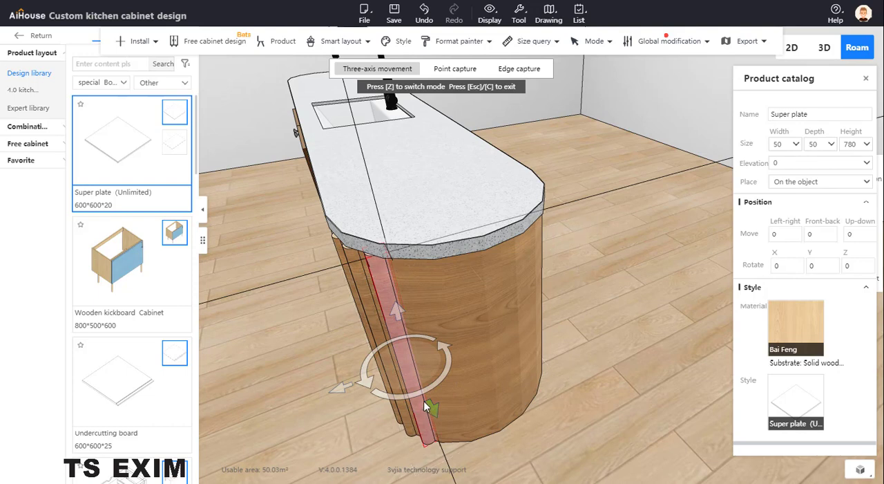
- Make three copies of the last round pole, lined up side by side in front of the island's rounded end
drag(591, 321, 461, 342)
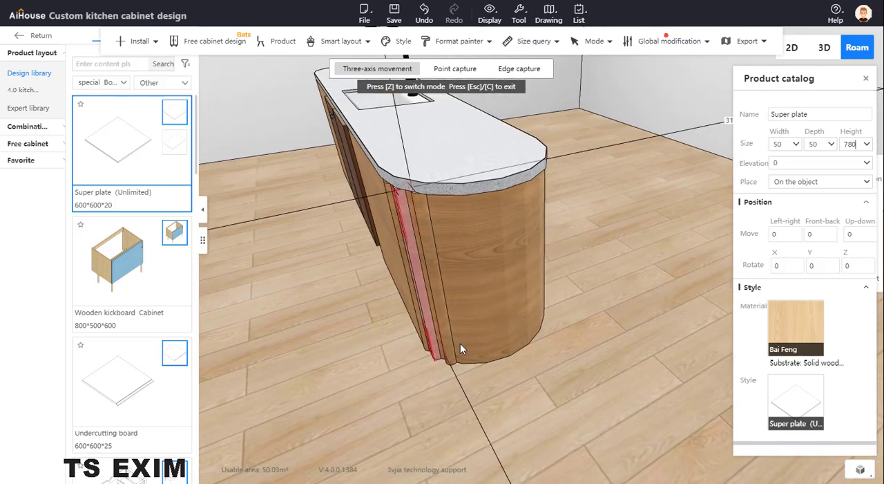
click(447, 317)
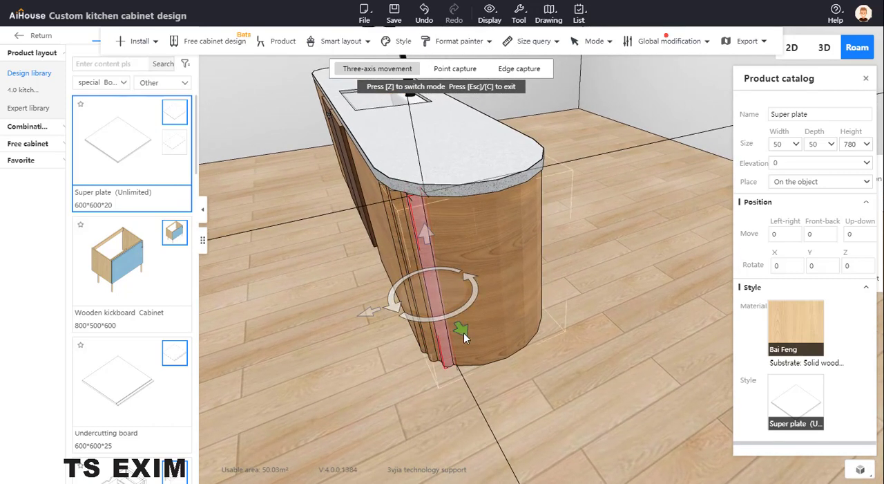
key(Left)
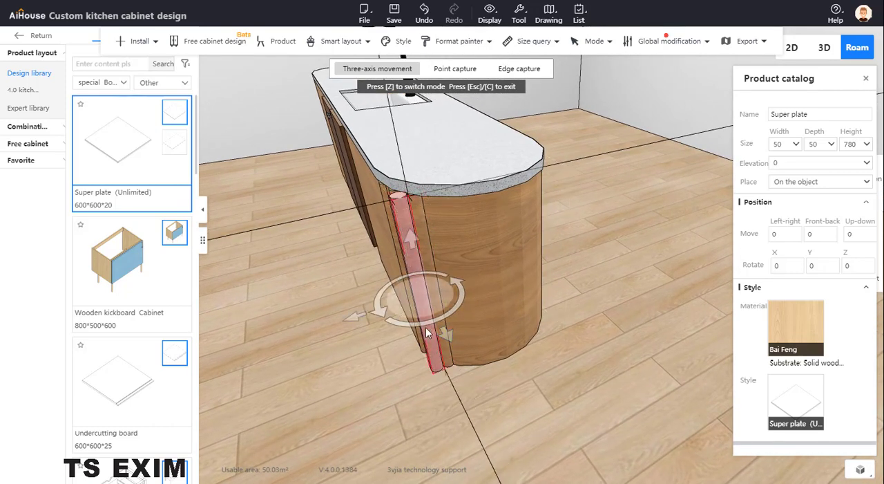
key(ctrl+Left)
key(ctrl+Left)
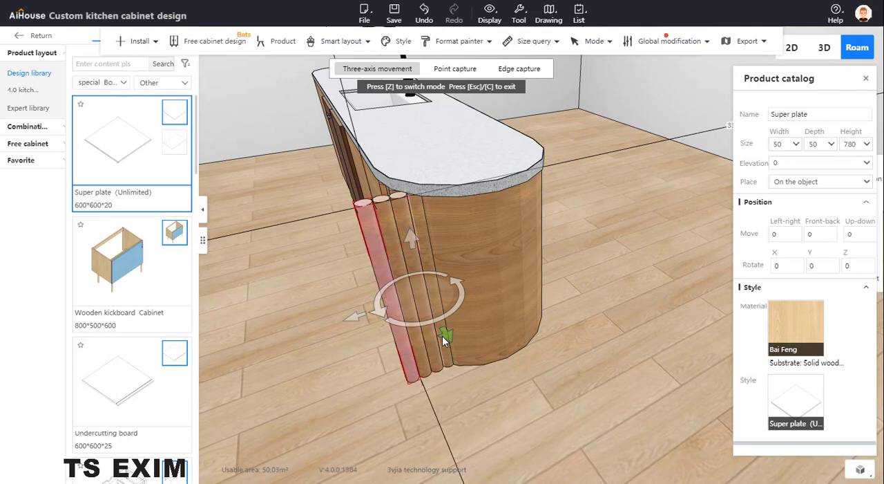
- Move the nearest pole copy into the row beside the last fitted pole, following the rounded end's curve
click(418, 253)
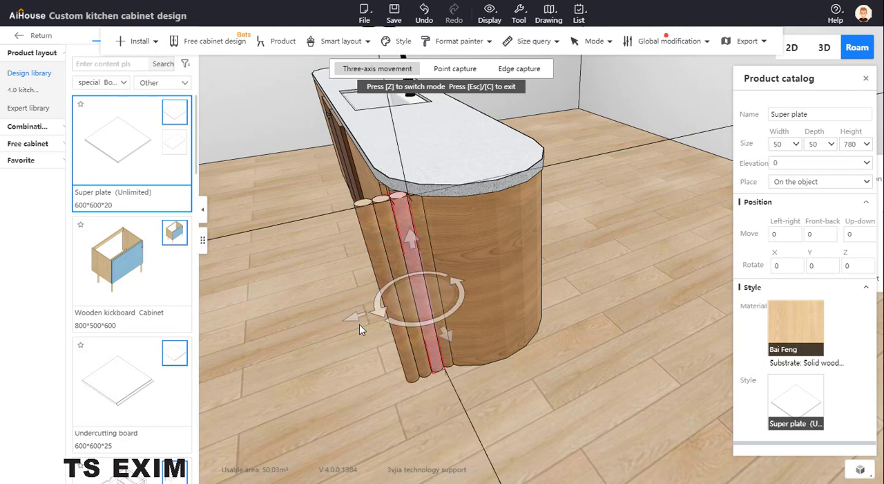
drag(359, 315, 485, 330)
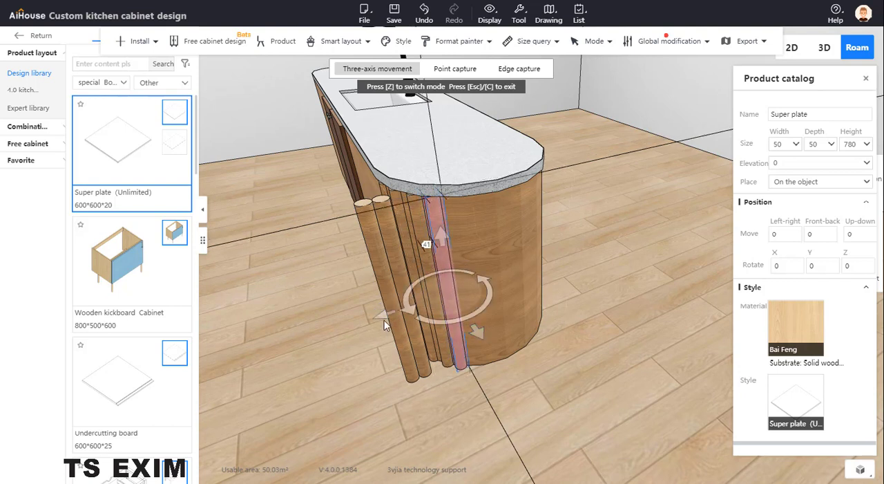
middle_drag(382, 313, 389, 311)
click(474, 294)
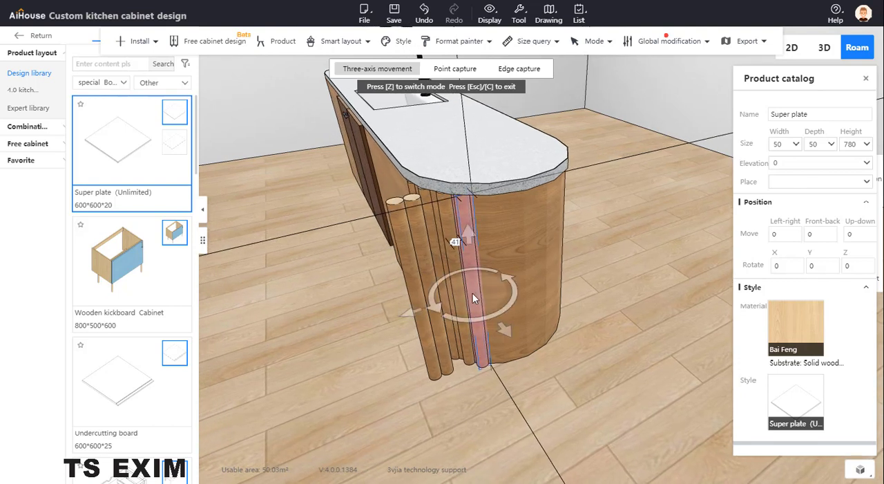
drag(413, 311, 415, 310)
scroll(549, 398, up, 5)
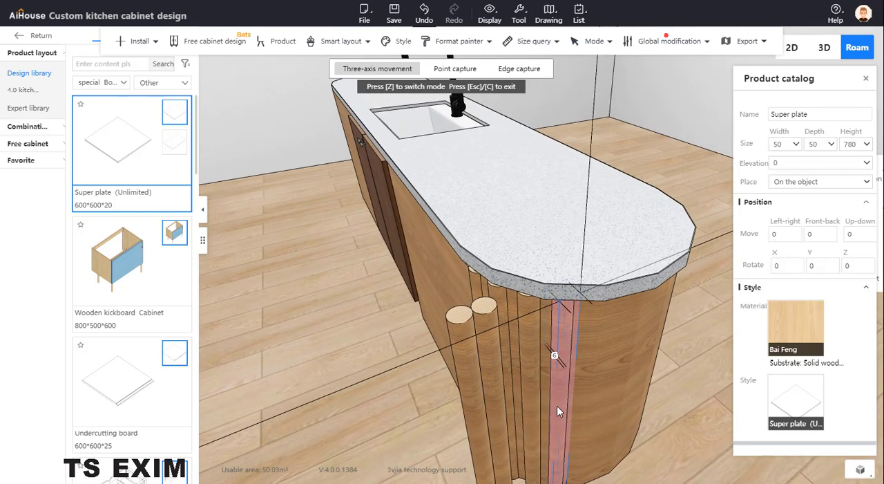
- Adjust the neighbouring poles along the rounded end so that they sit close together under the countertop edge
click(541, 360)
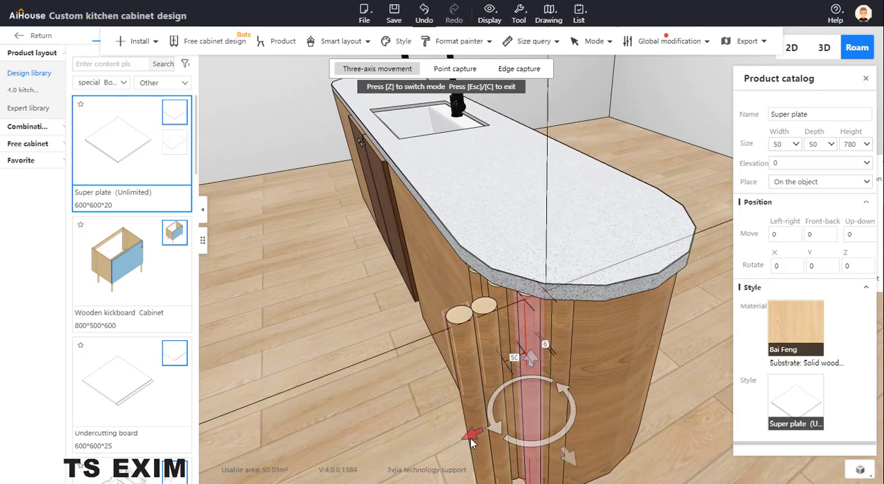
drag(471, 435, 452, 420)
click(503, 303)
drag(673, 398, 624, 409)
click(615, 396)
right_drag(624, 409, 562, 358)
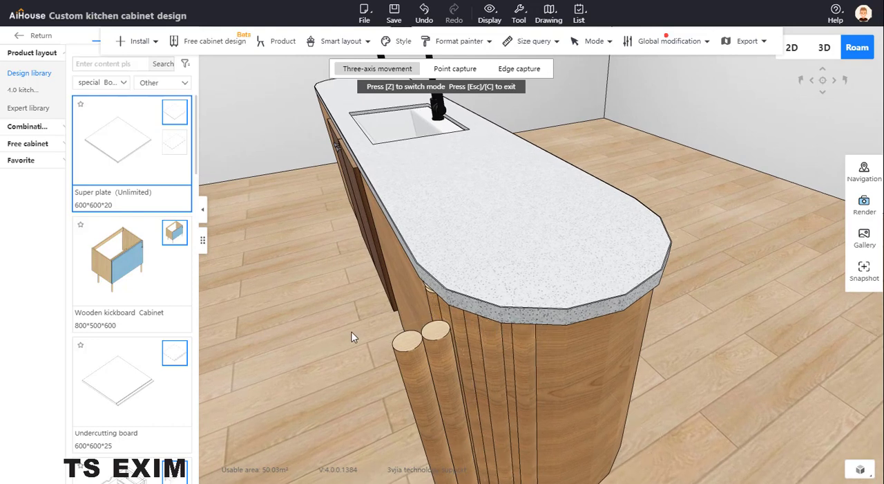
- Move the next spare pole copy to the end of the fitted row and align it with the rounded end's curve
drag(352, 334, 309, 314)
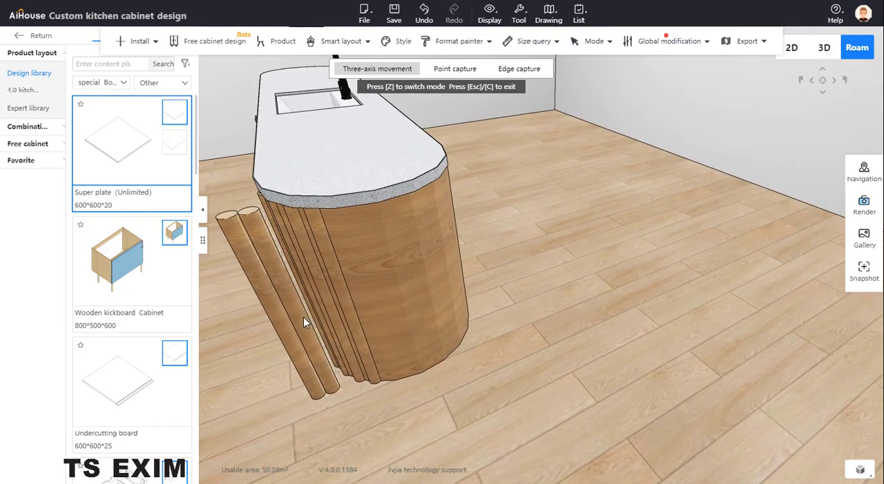
click(304, 316)
drag(317, 358, 330, 398)
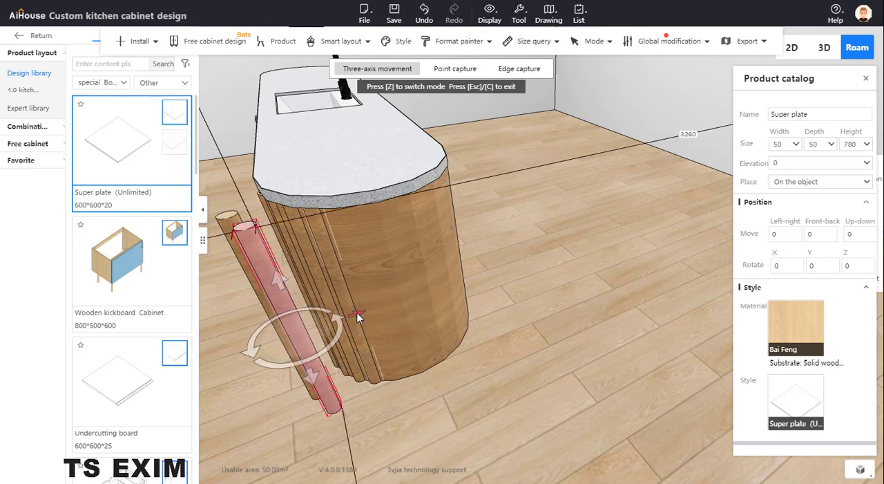
drag(373, 320, 409, 329)
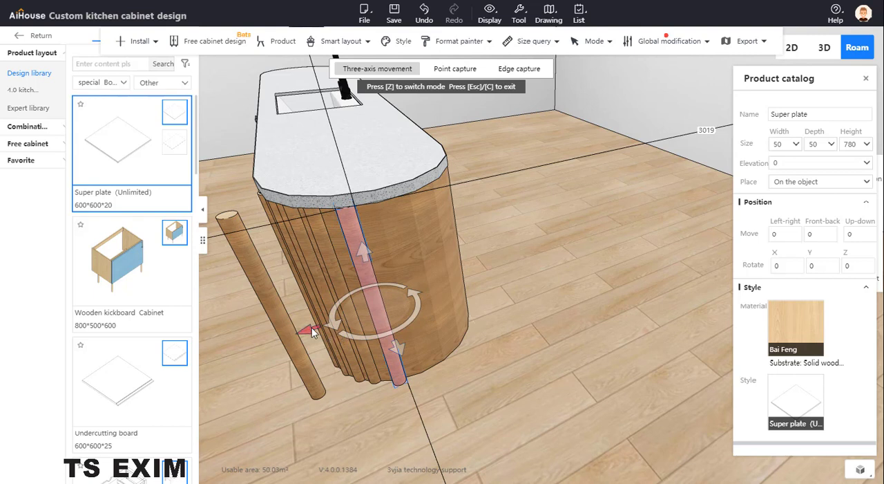
drag(311, 327, 305, 329)
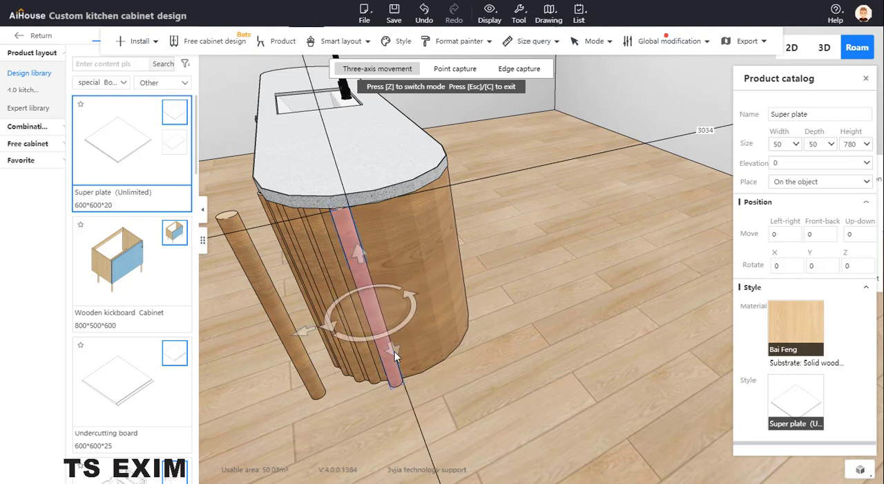
drag(394, 351, 392, 344)
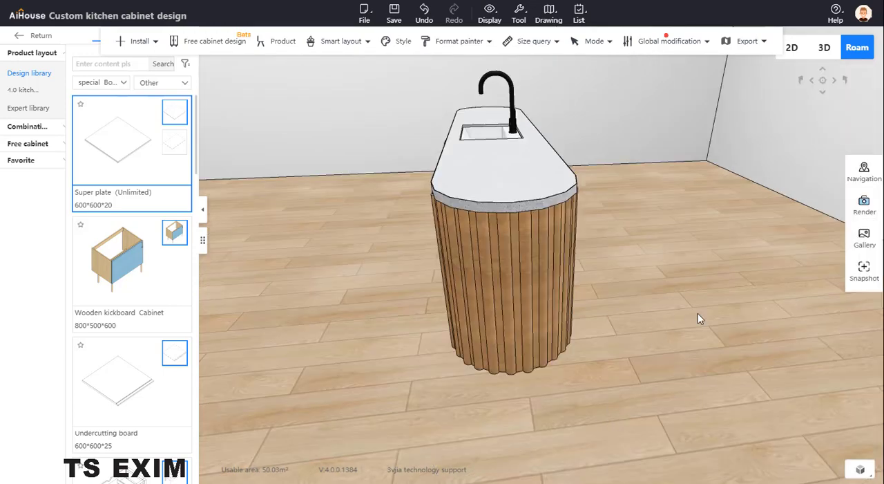
- Examine the pole cladding and front of the island and compare them with the reference photo
right_drag(636, 371, 715, 397)
drag(562, 364, 581, 396)
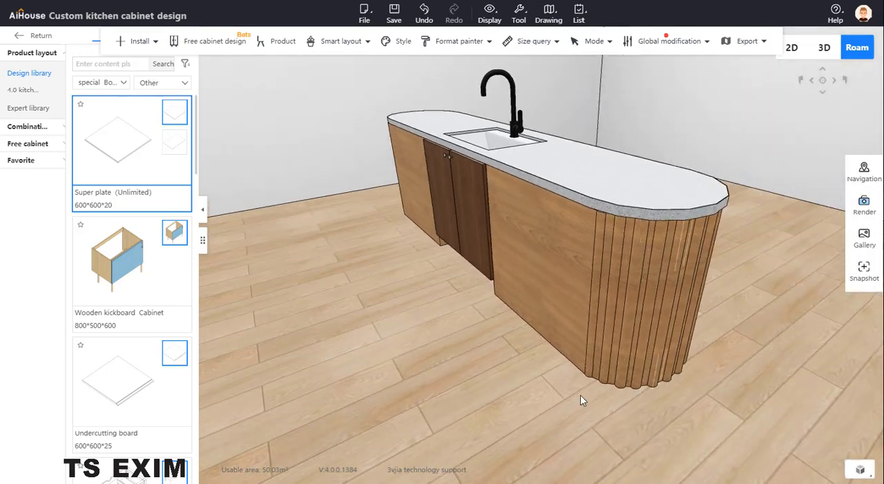
mouse_move(705, 373)
mouse_down()
mouse_move(662, 379)
mouse_move(761, 337)
mouse_move(698, 359)
mouse_up()
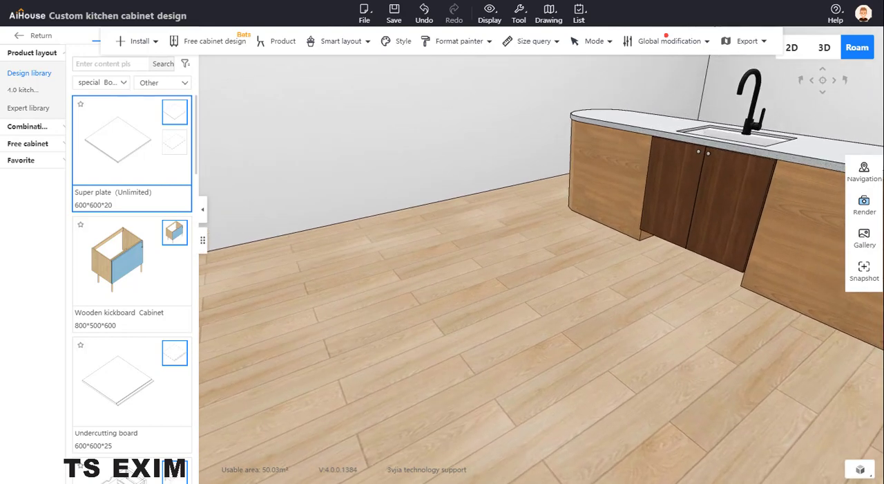
drag(0, 107, 235, 54)
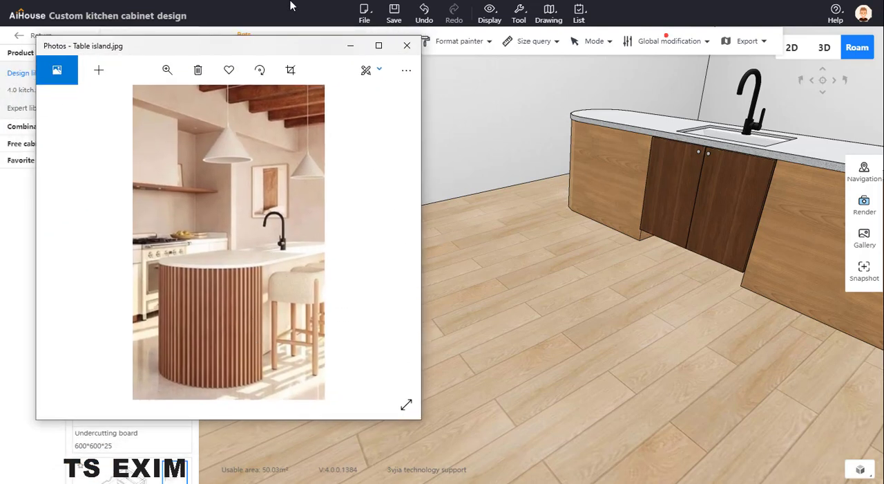
drag(273, 48, 0, 50)
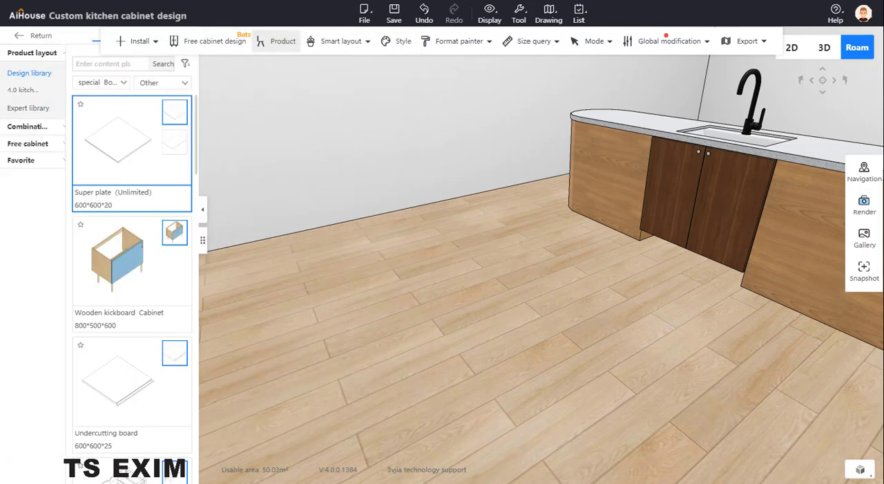
- Install a 75 high base trim with the DJX-A section around the underside of the double door cabinet
drag(616, 240, 620, 260)
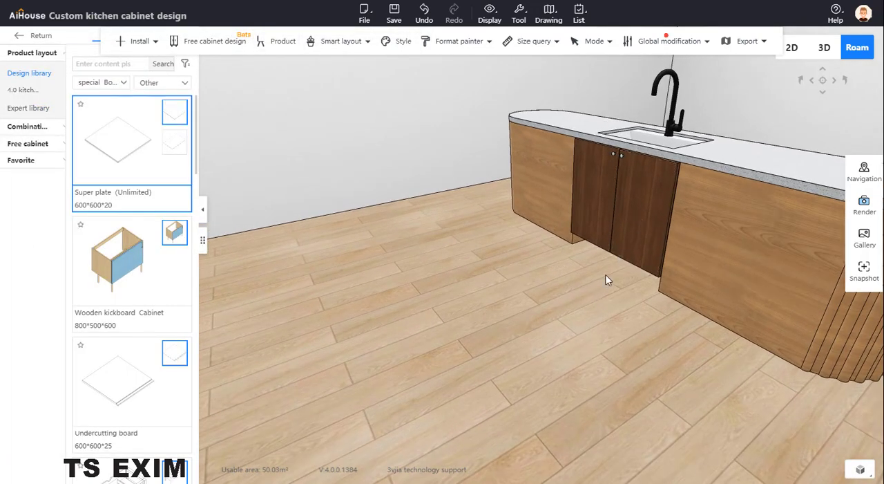
right_drag(579, 286, 670, 170)
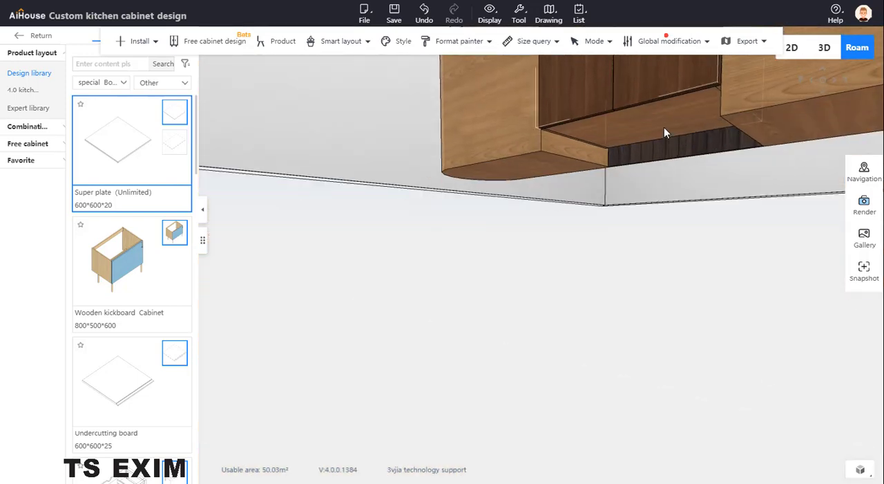
click(666, 132)
mouse_move(126, 43)
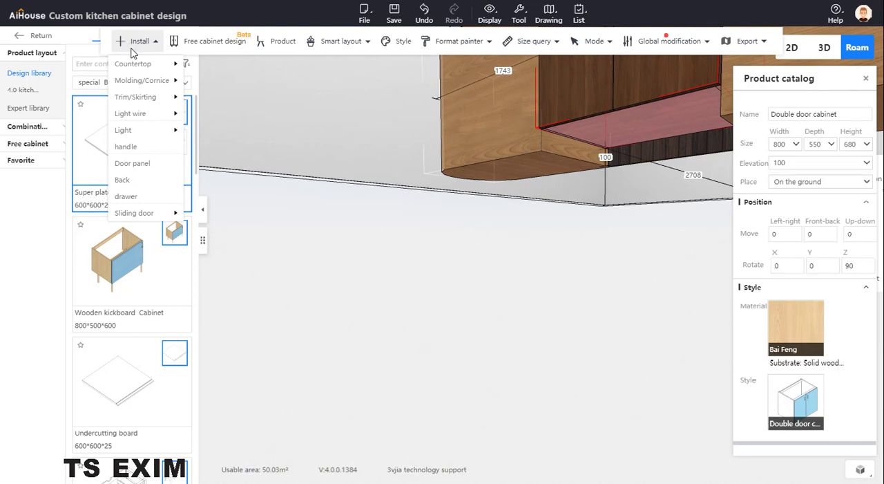
mouse_move(142, 135)
mouse_move(138, 96)
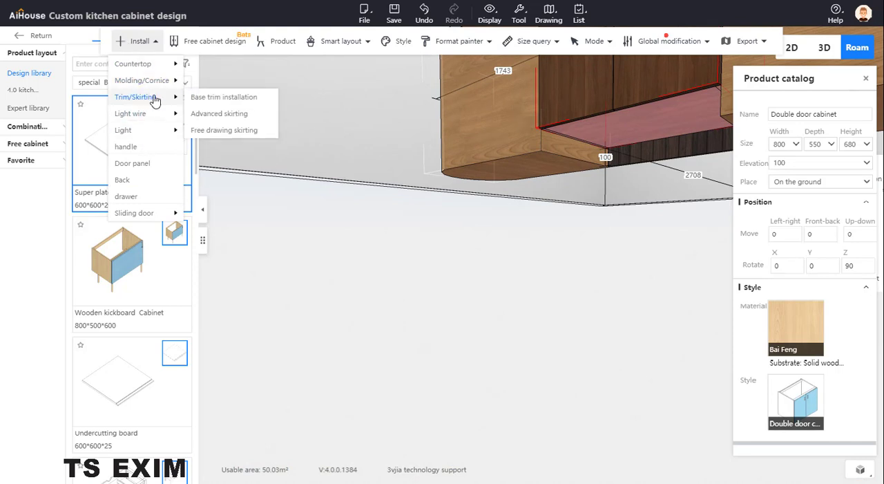
click(228, 98)
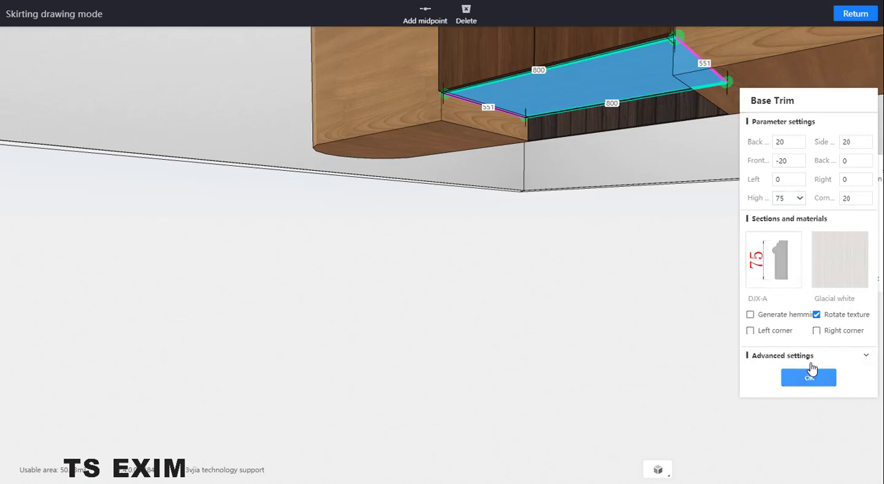
click(810, 376)
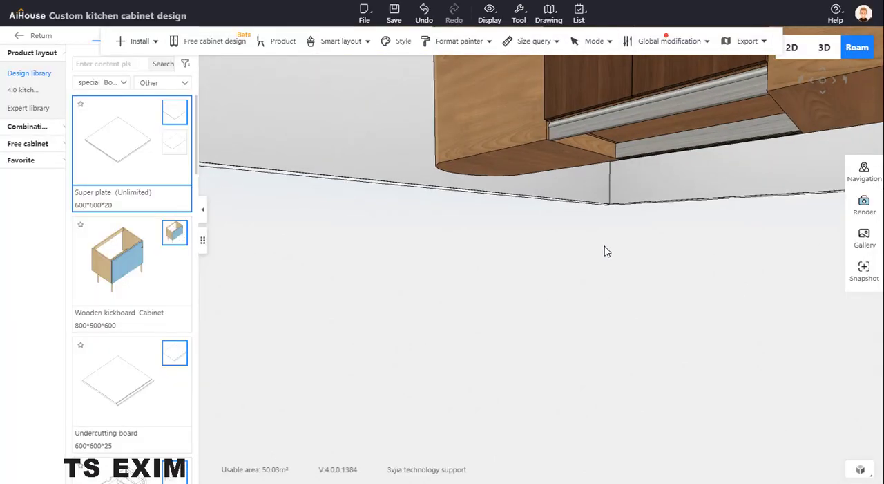
- Change the material of all cabinets to the matte lacquered Skyland MB0006
drag(606, 251, 592, 221)
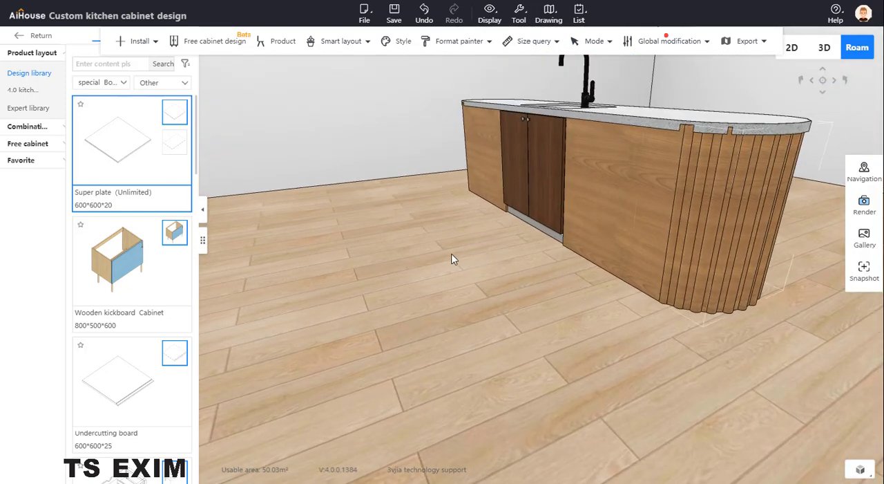
right_click(405, 206)
mouse_move(421, 282)
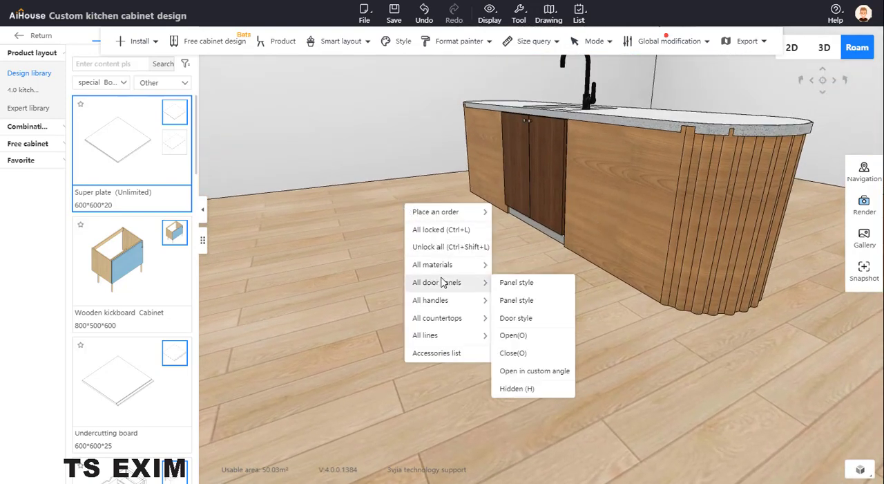
mouse_move(443, 273)
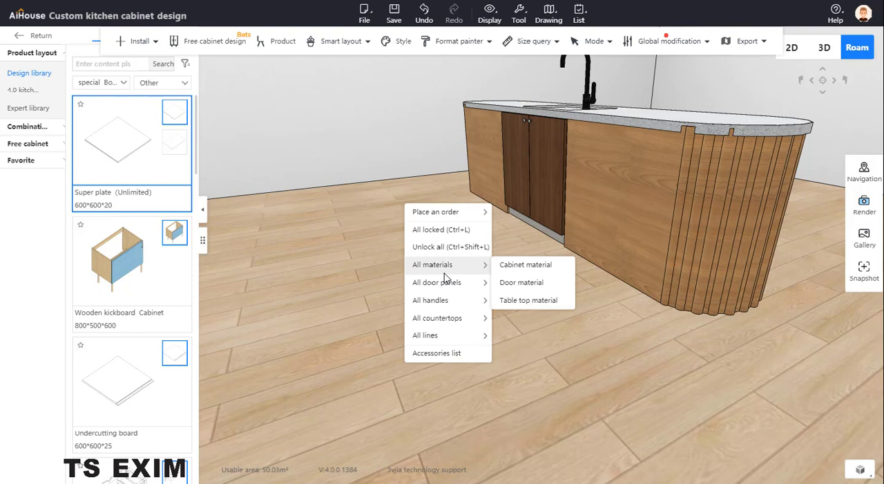
click(528, 270)
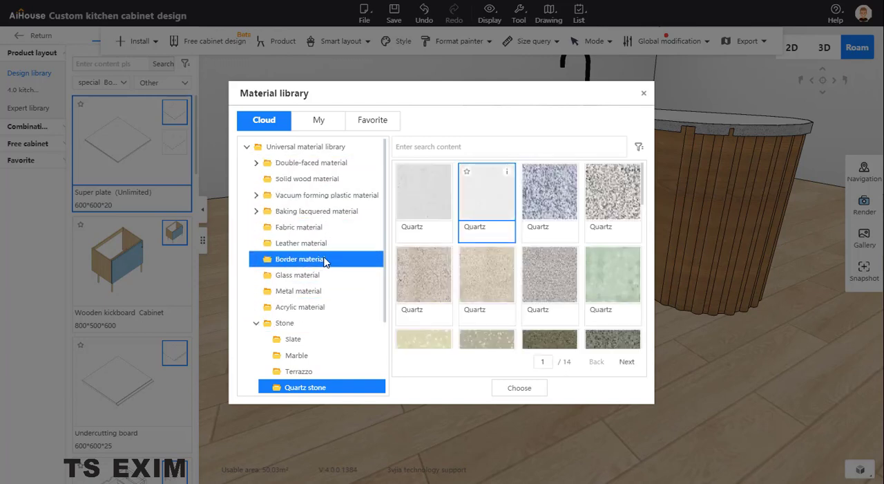
click(329, 216)
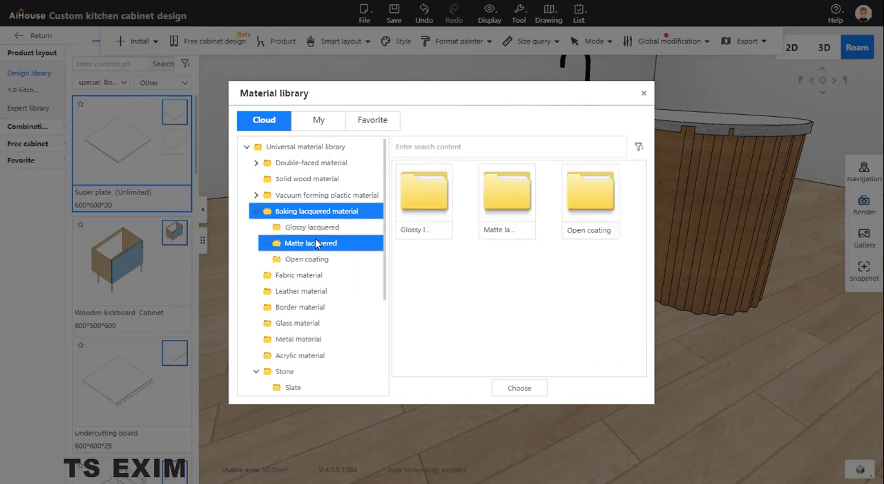
click(307, 243)
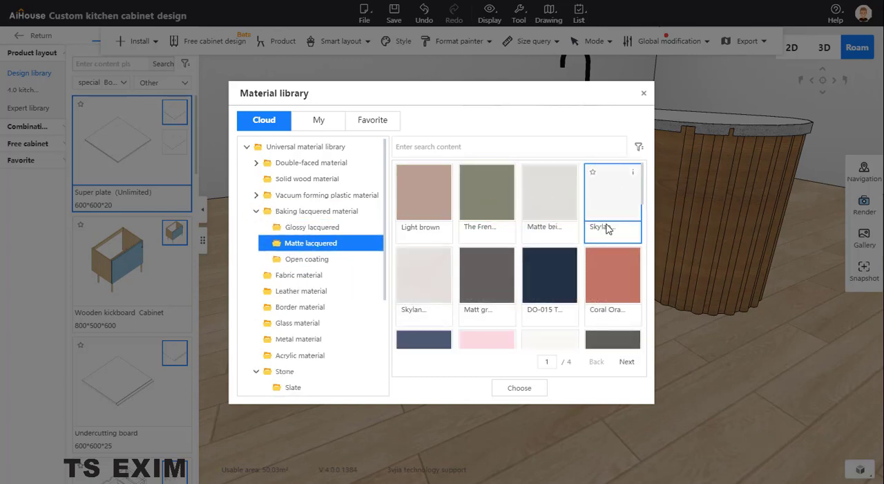
click(529, 386)
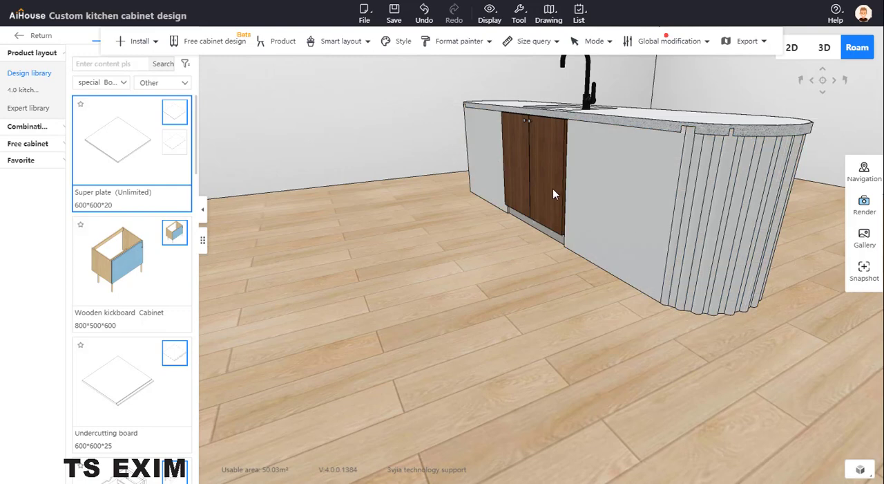
- Copy the Skyland MB0006 material from the island's super plate onto the double door cabinet with the material painter
scroll(551, 280, up, 4)
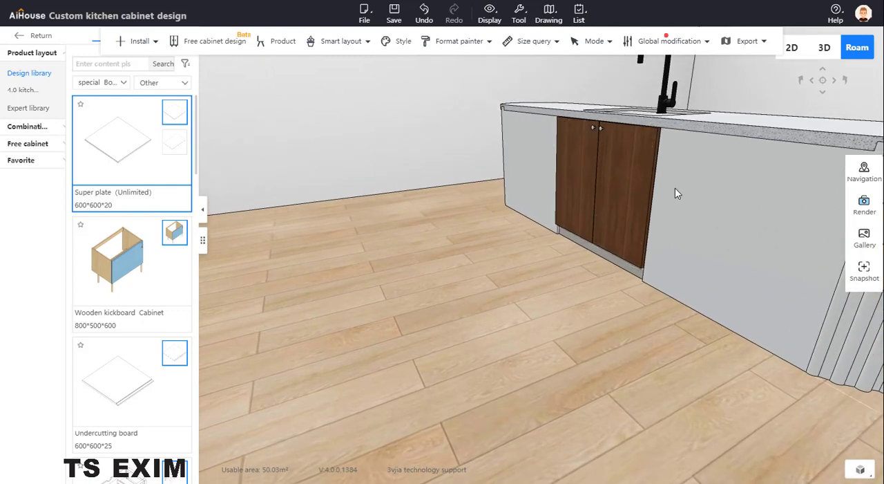
right_click(675, 188)
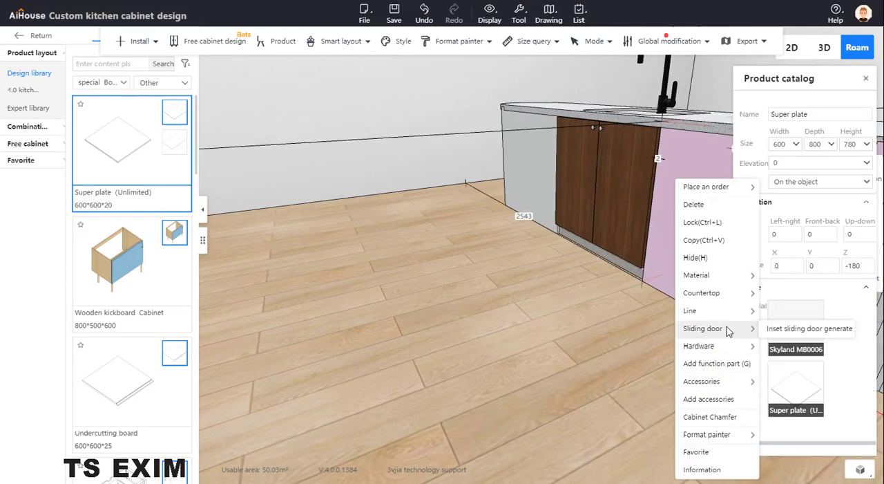
mouse_move(727, 286)
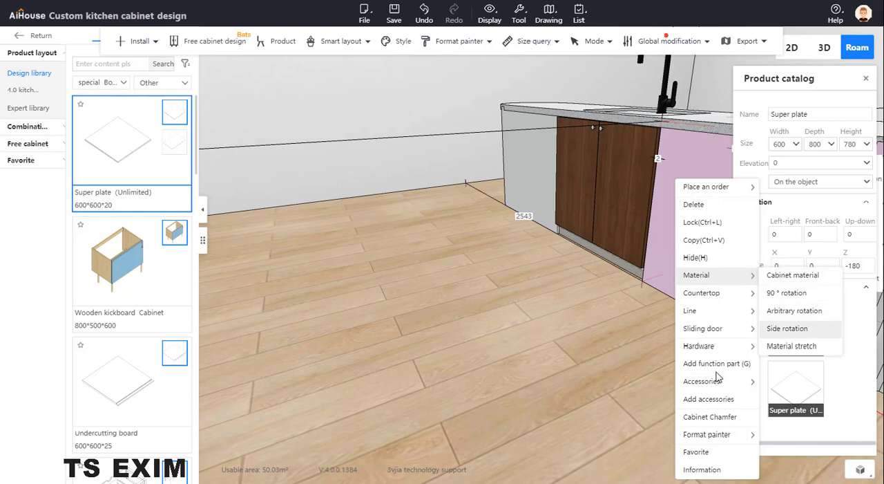
mouse_move(713, 434)
click(766, 435)
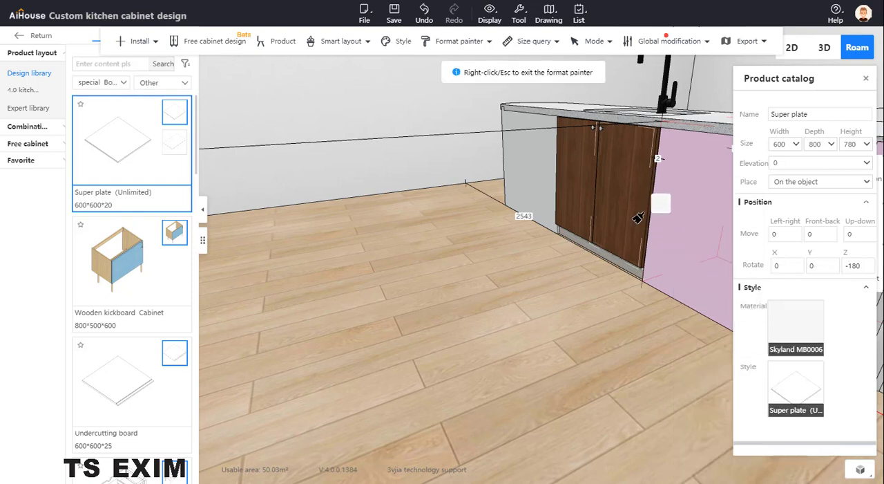
drag(637, 215, 576, 196)
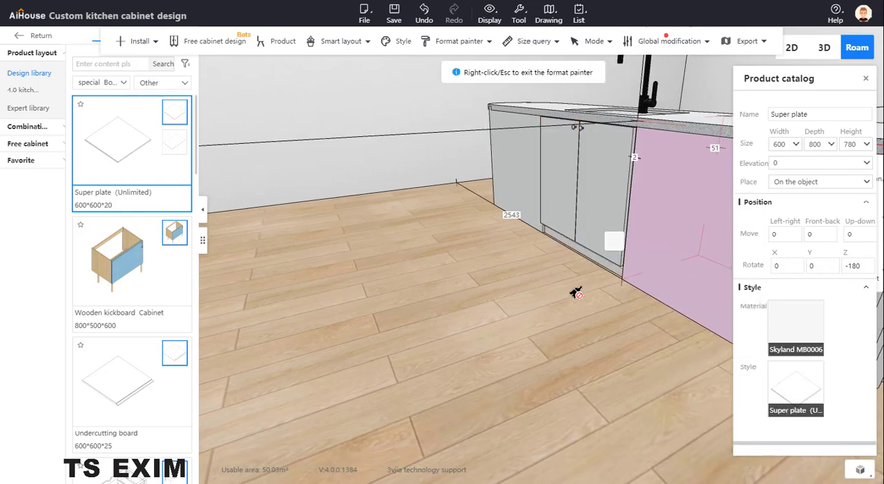
right_click(529, 297)
mouse_move(483, 306)
mouse_down()
mouse_move(450, 286)
mouse_move(366, 302)
mouse_up()
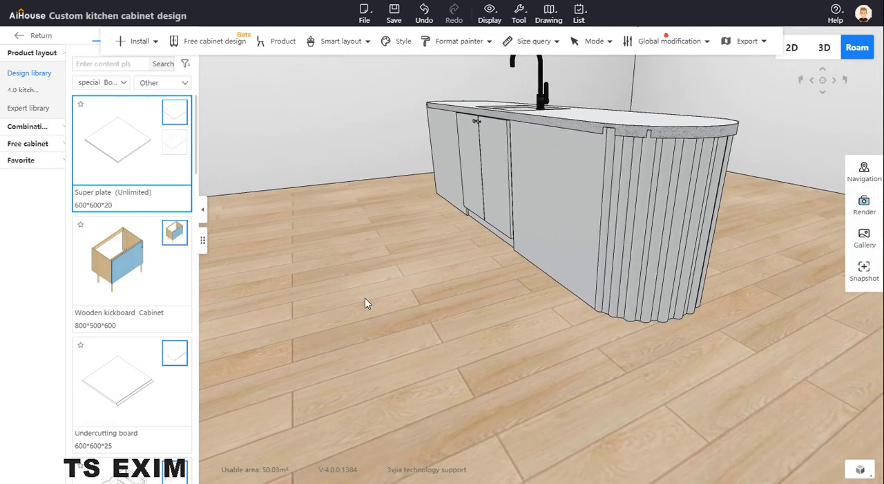
- Compare the island's pole-clad rounded end with the table island reference photo
drag(0, 104, 347, 81)
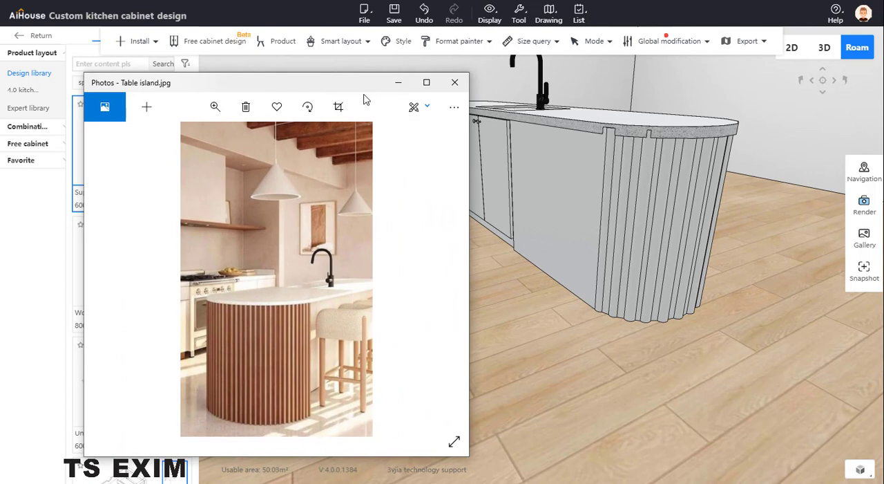
drag(288, 86, 0, 118)
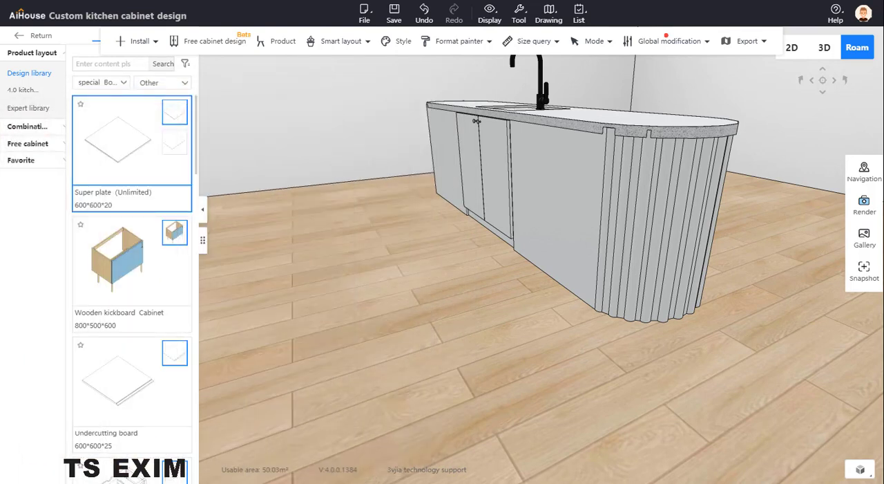
click(622, 237)
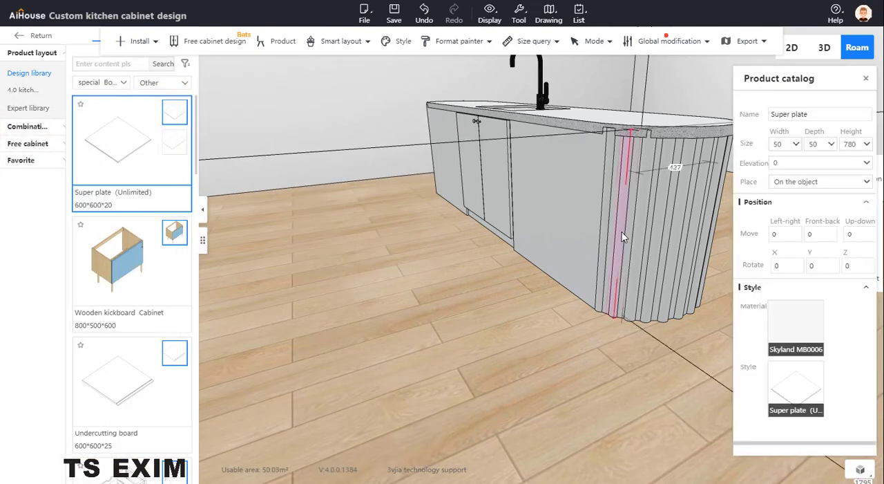
right_click(621, 237)
scroll(549, 318, up, 2)
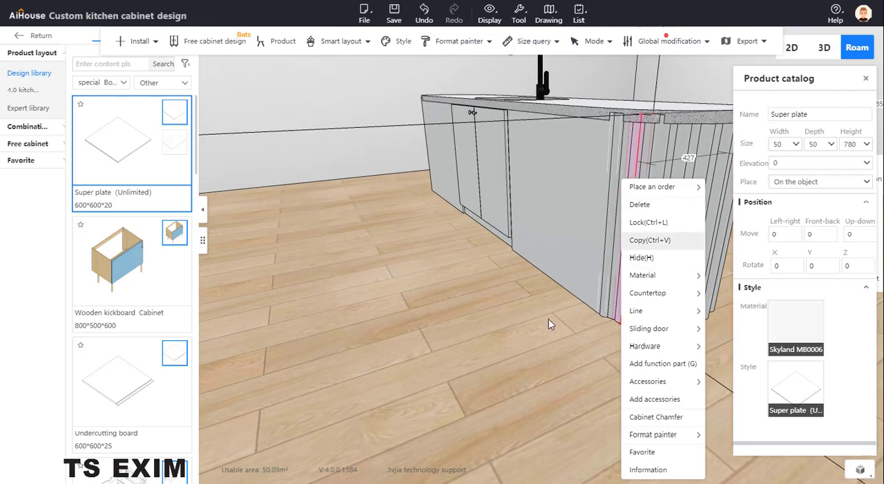
right_drag(548, 319, 507, 401)
scroll(556, 388, up, 2)
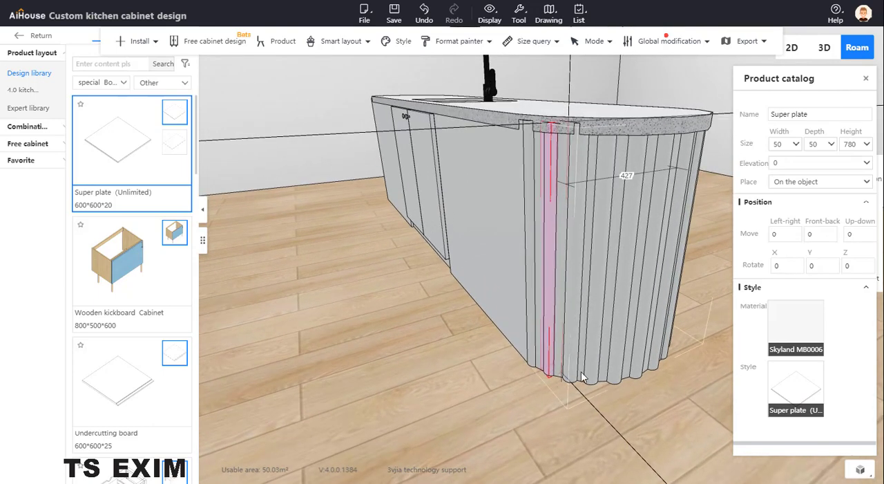
- Change the cabinet material of the 600 × 800 × 780 super plate behind the poles to Cherry wood from the solid wood materials
click(581, 372)
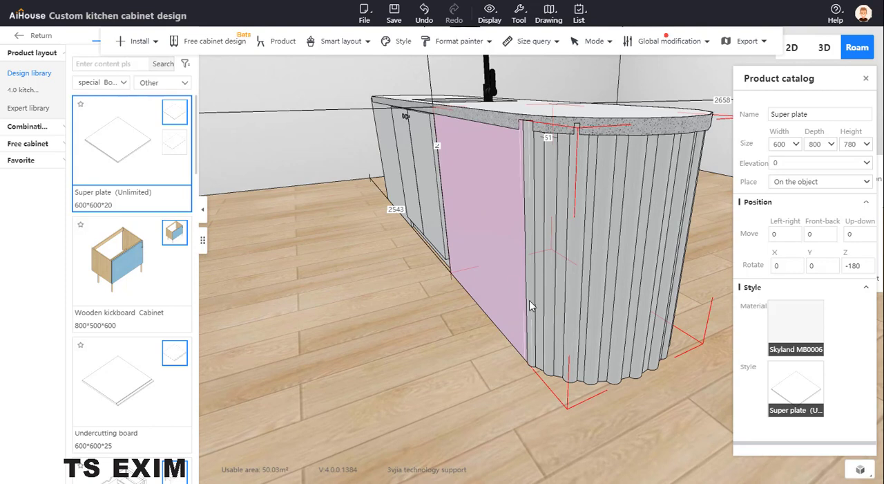
right_click(494, 277)
mouse_move(525, 309)
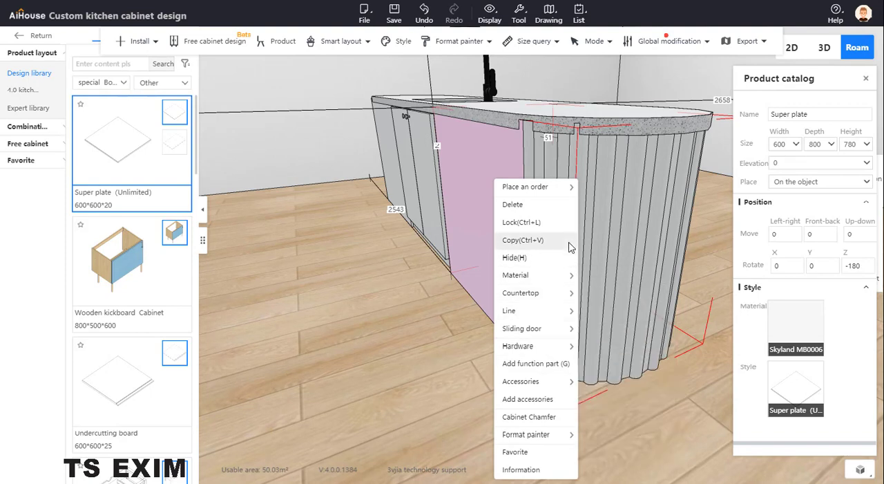
mouse_move(561, 276)
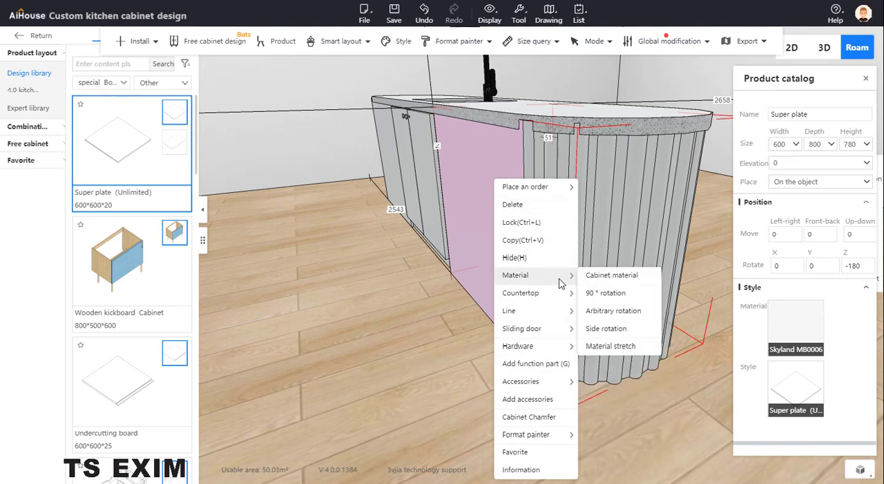
click(612, 275)
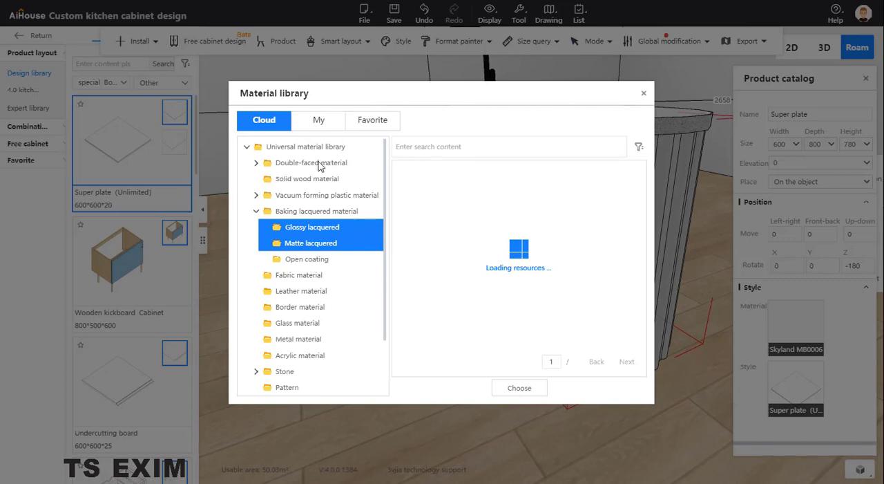
click(308, 186)
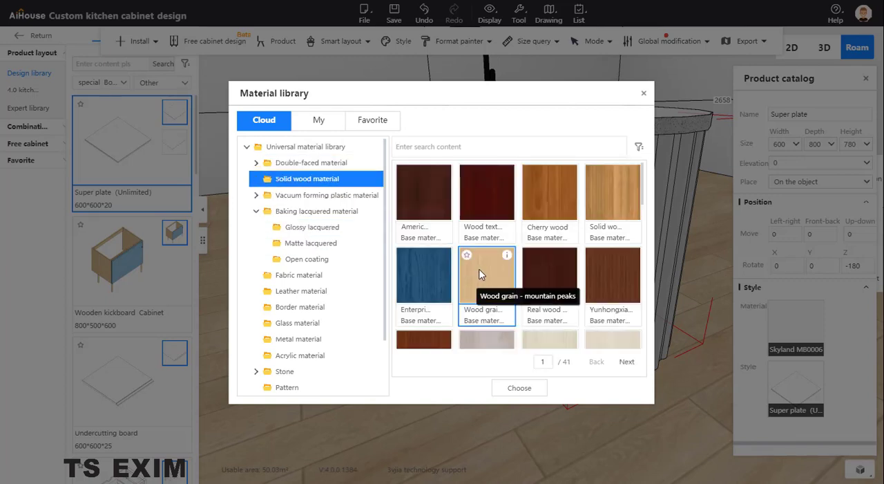
click(557, 190)
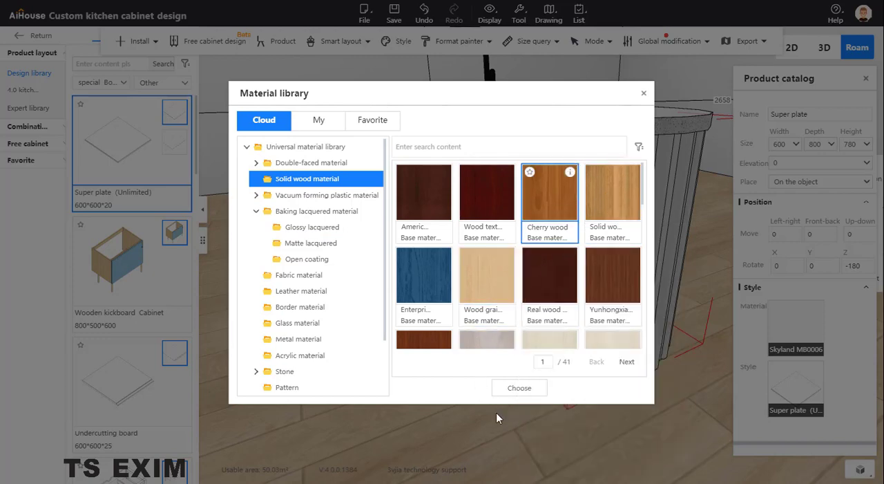
click(511, 388)
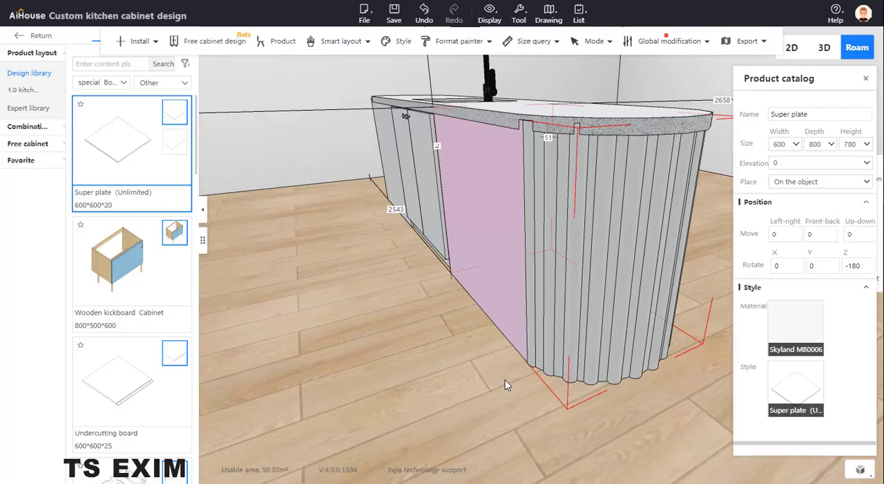
- Copy the super plate's Cherry wood onto the poles on the near side of the rounded end with the material painter
right_click(503, 261)
mouse_move(524, 280)
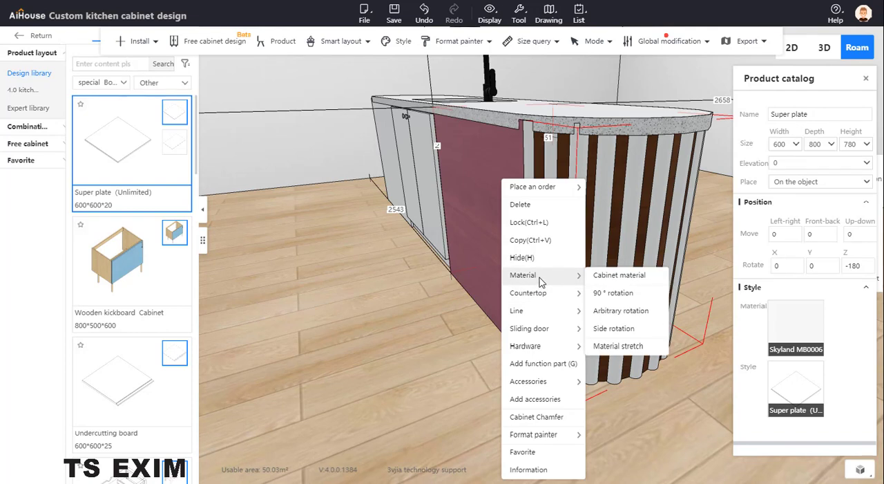
mouse_move(584, 434)
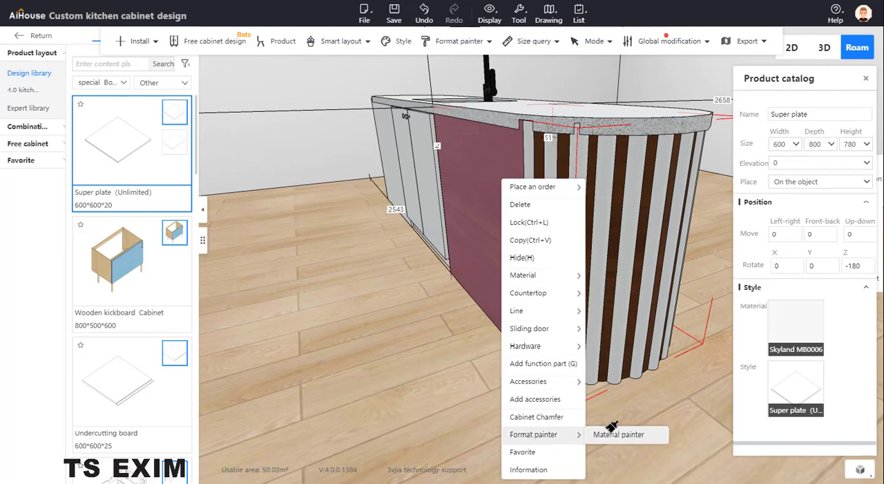
click(613, 434)
click(532, 234)
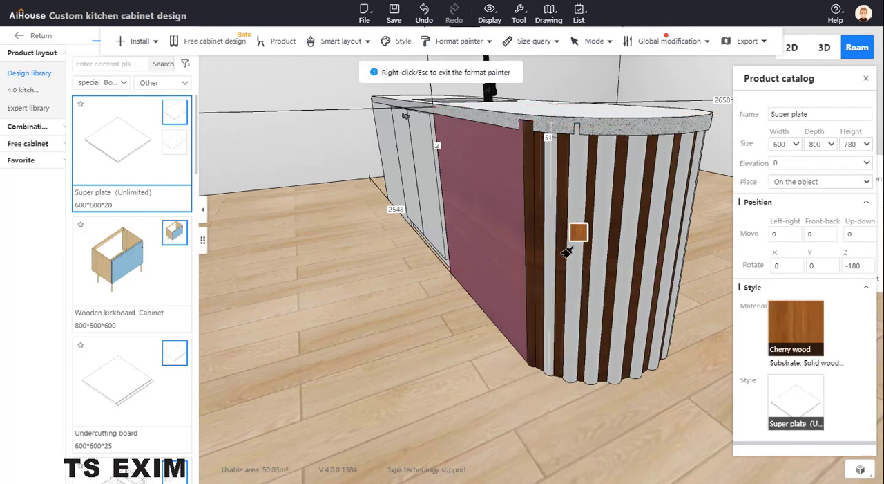
click(565, 250)
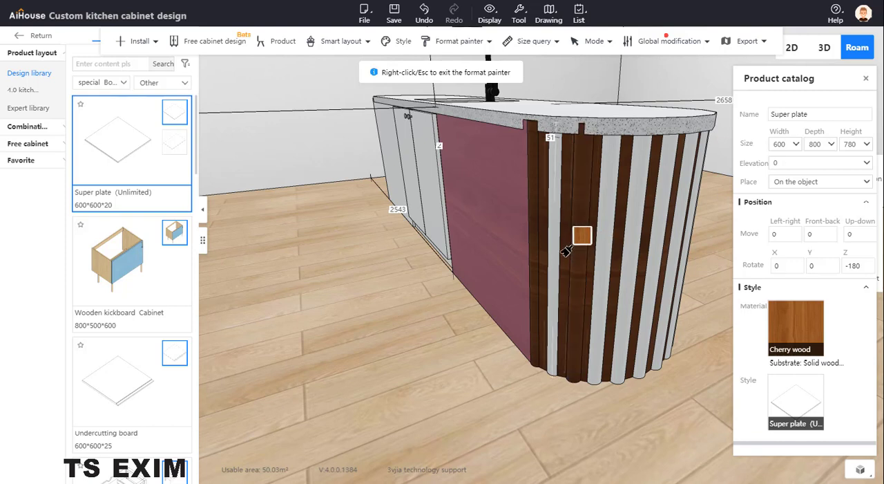
click(557, 251)
click(604, 251)
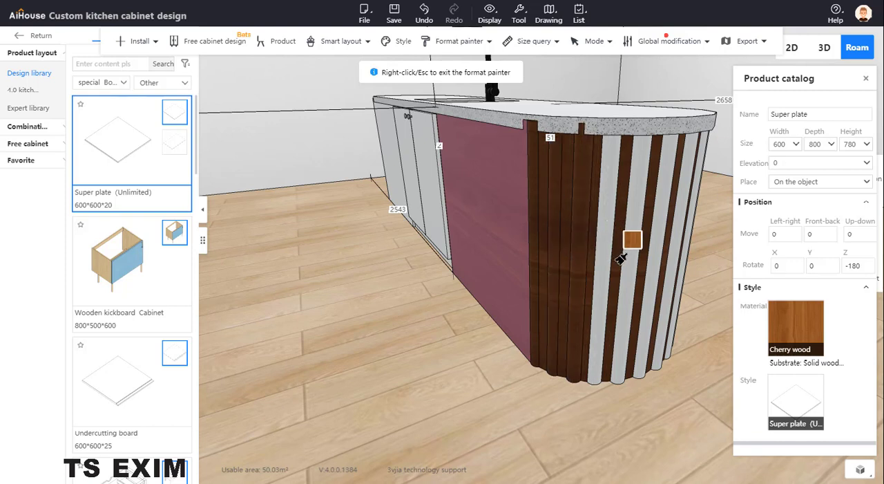
click(633, 262)
click(656, 268)
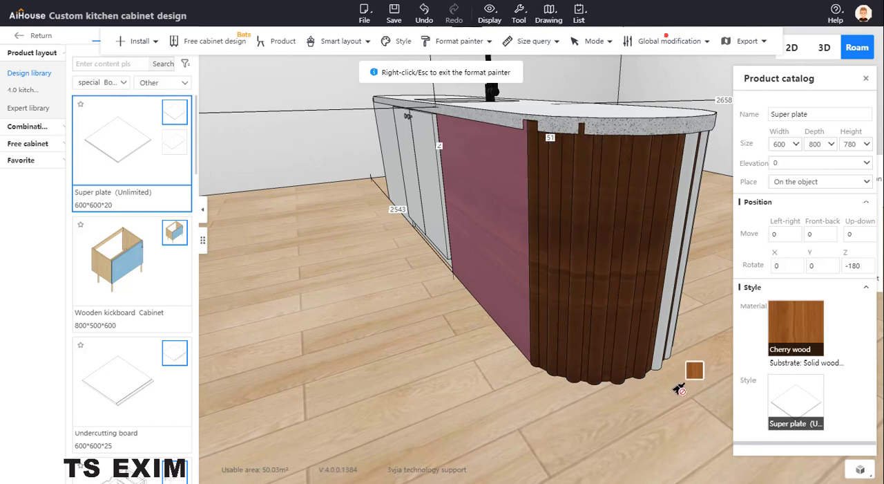
- Paint the remaining poles around the far side of the rounded end with Cherry wood and leave the material painter
drag(677, 389, 449, 369)
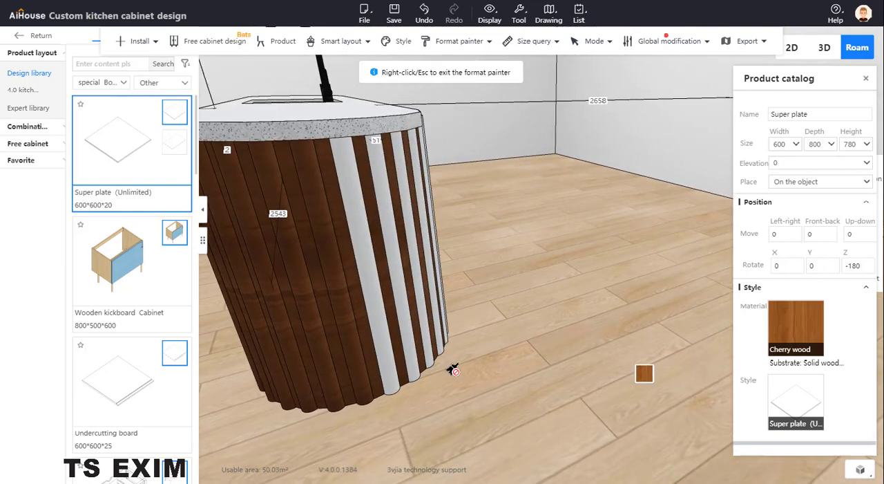
click(385, 333)
click(411, 331)
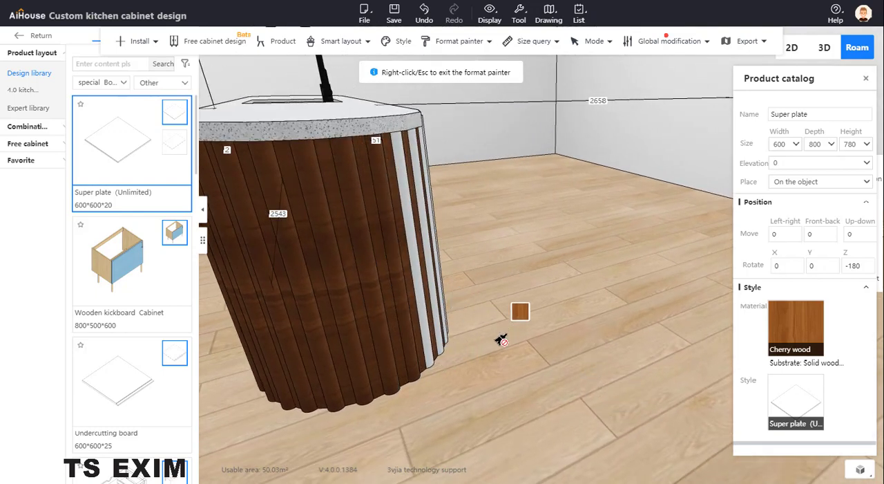
drag(496, 350, 407, 364)
click(342, 381)
click(351, 357)
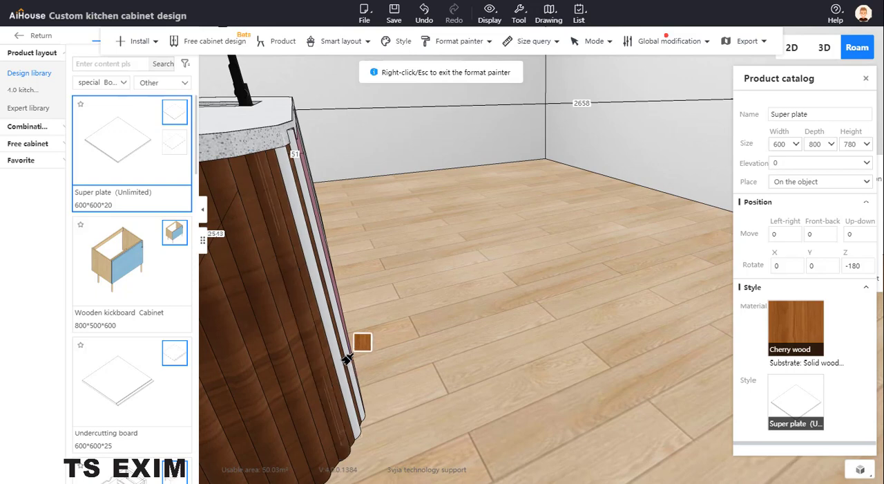
click(348, 351)
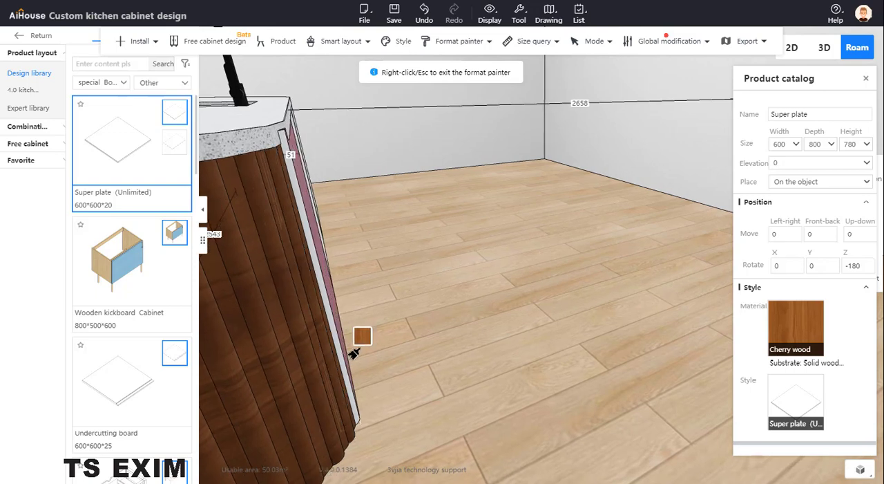
mouse_move(423, 369)
mouse_down()
mouse_move(448, 368)
mouse_move(480, 320)
mouse_up()
right_click(480, 321)
mouse_move(439, 387)
mouse_down()
mouse_move(391, 380)
mouse_move(395, 339)
mouse_move(465, 371)
mouse_move(405, 395)
mouse_move(513, 367)
mouse_move(489, 379)
mouse_move(474, 354)
mouse_up()
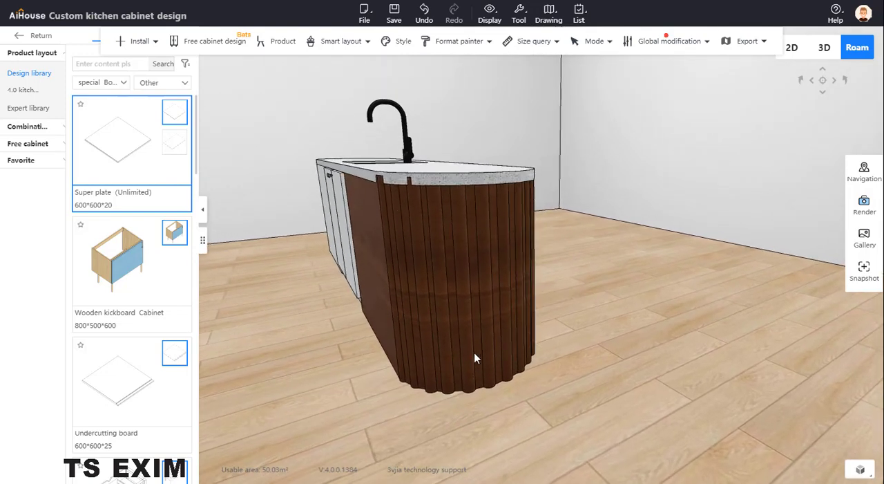
- Shift the first pole beside the flat side panel slightly inward with three-axis movement and inspect the joint below the countertop
click(379, 185)
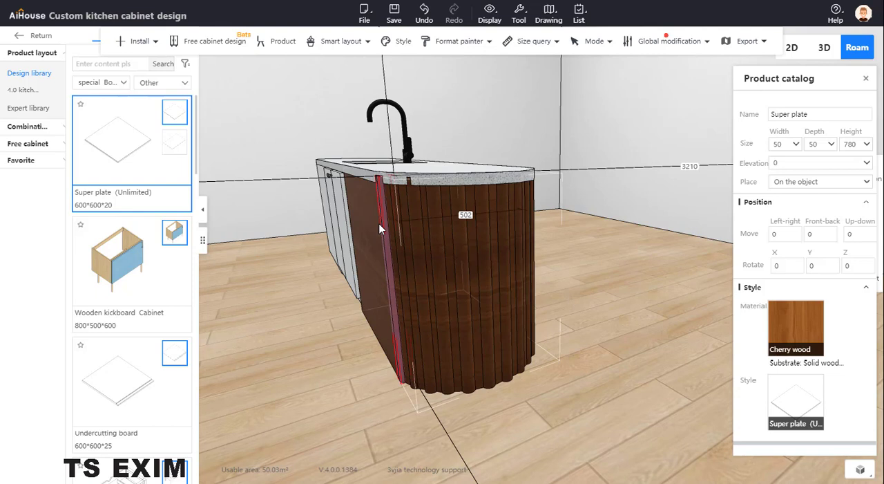
key(c)
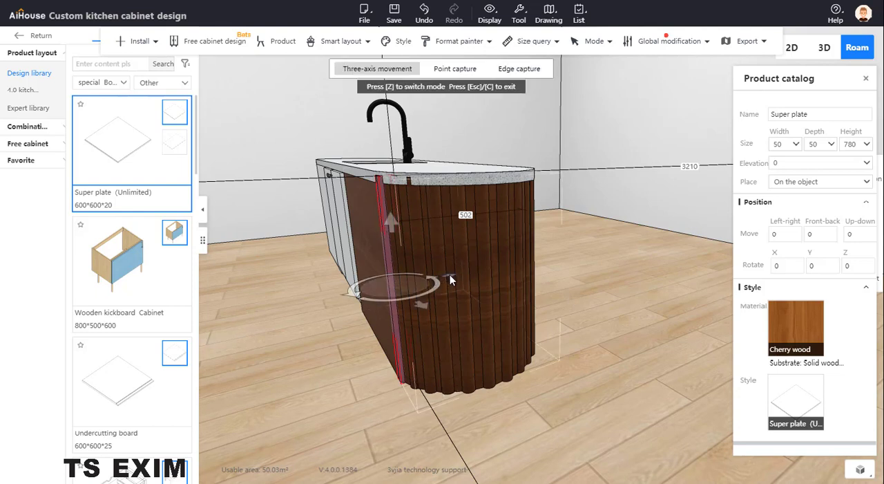
drag(452, 275, 456, 275)
scroll(363, 390, up, 2)
scroll(362, 388, up, 5)
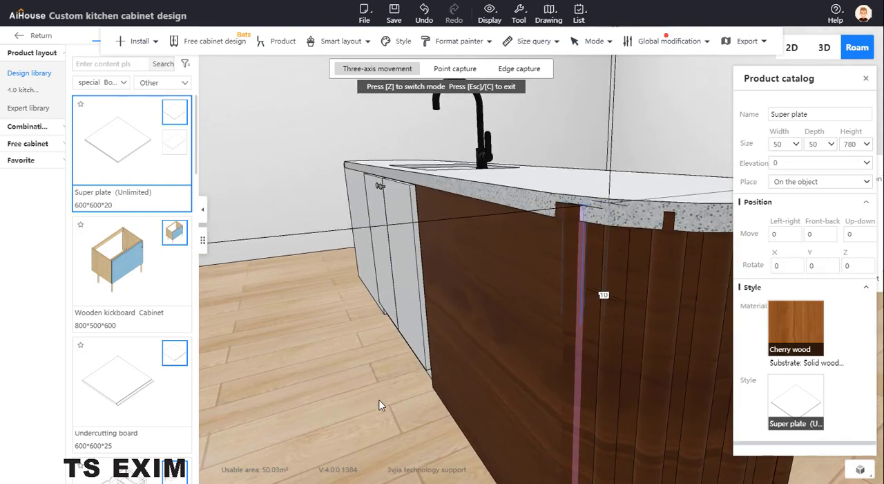
scroll(380, 409, up, 5)
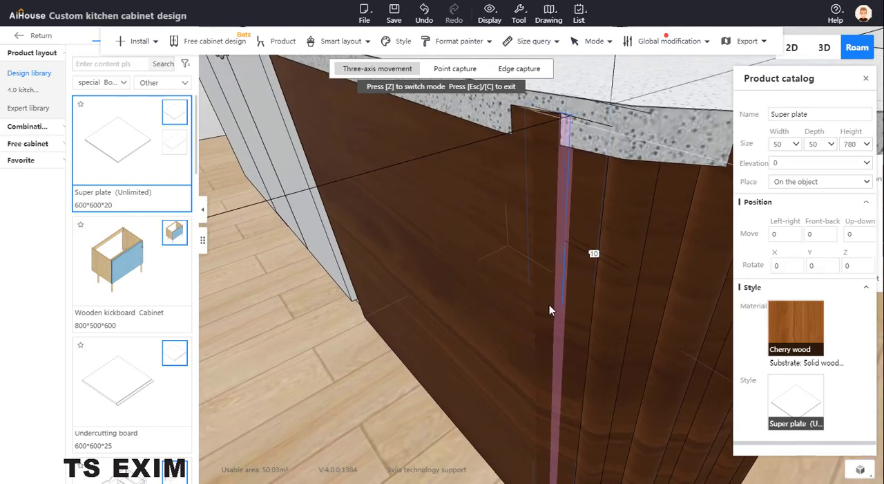
click(549, 310)
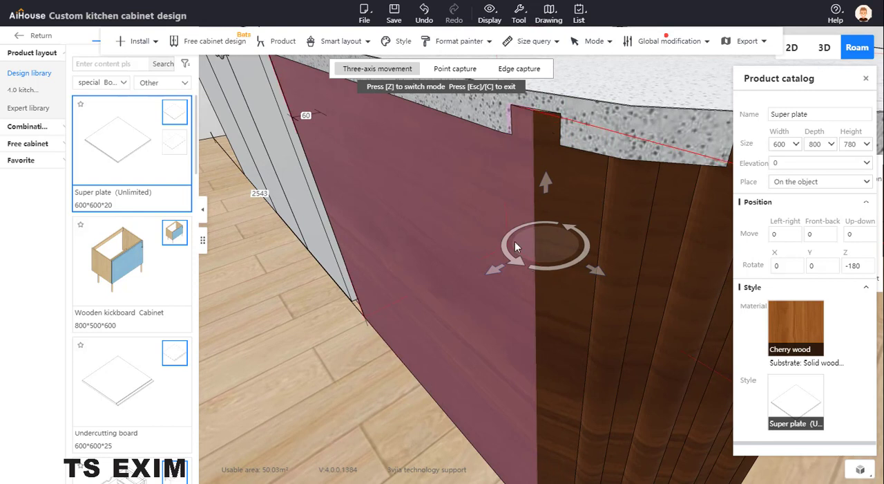
click(342, 395)
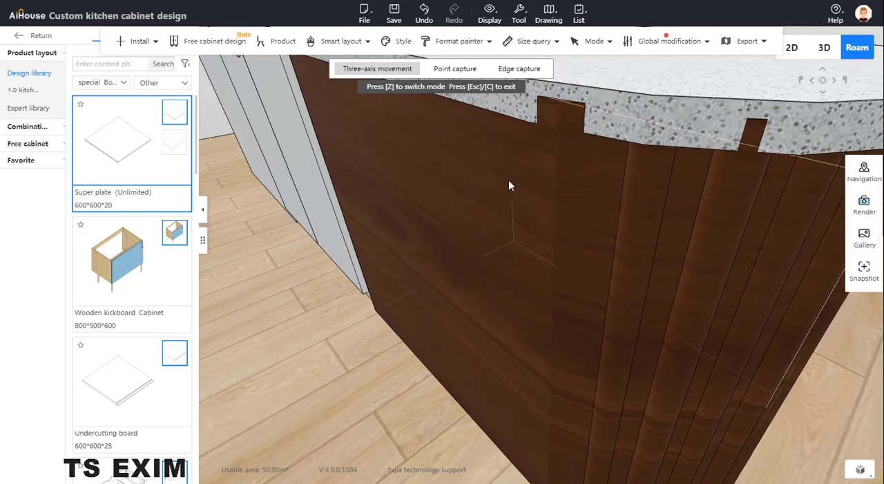
- Fine-tune the position of a 50 × 50 × 780 pole on the near curve of the rounded end with three-axis movement
click(560, 119)
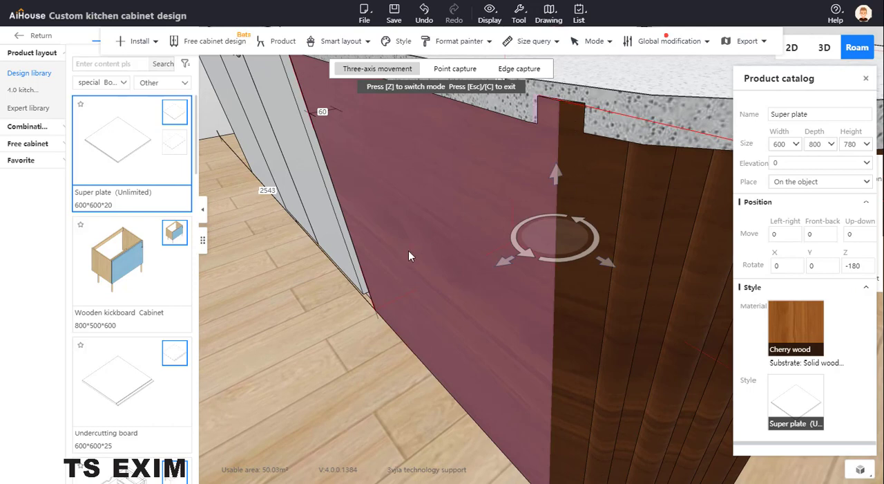
scroll(586, 204, down, 3)
click(626, 222)
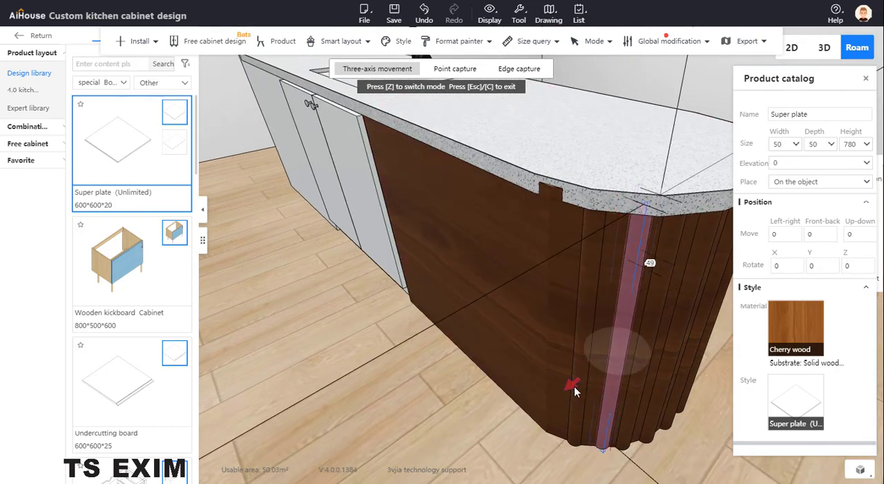
click(470, 436)
- Shift the 600 × 800 × 780 Cherry wood plate slightly inward until its corner no longer cuts through the countertop edge
click(546, 192)
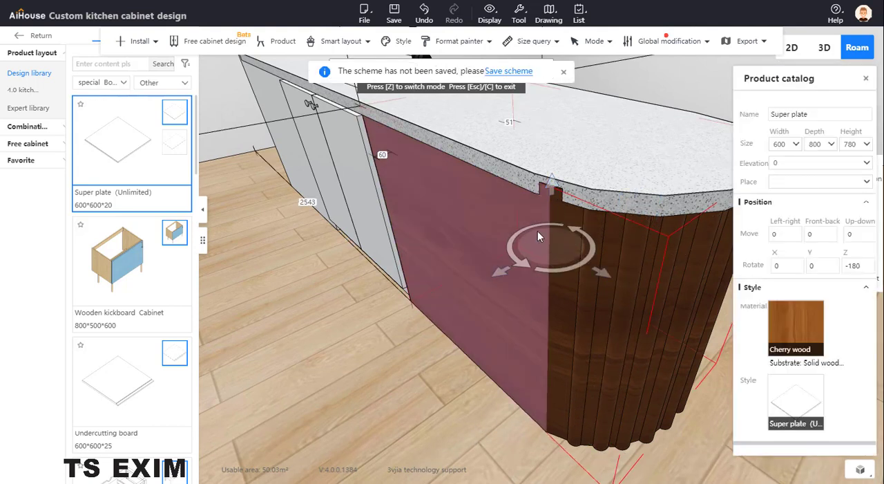
mouse_move(504, 272)
mouse_down()
mouse_move(482, 281)
mouse_move(505, 275)
mouse_up()
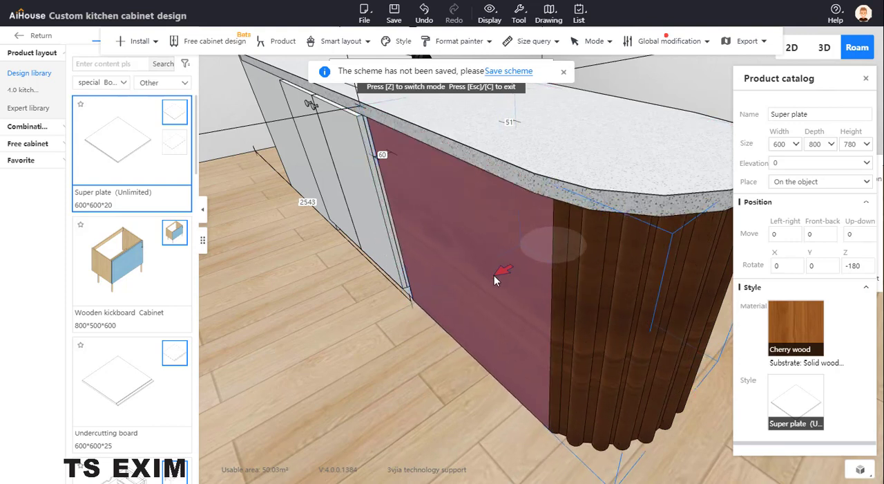
click(389, 356)
drag(378, 375, 434, 381)
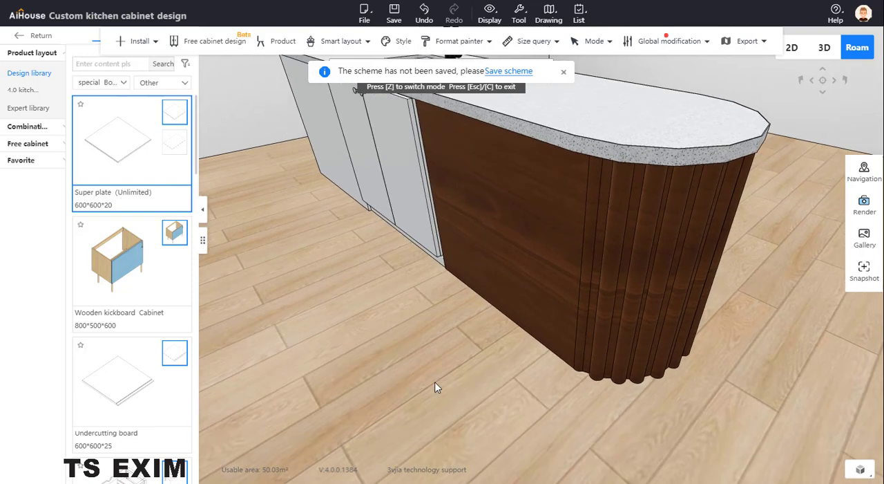
- Nudge the first pole beside the flat Cherry wood plate into line and check the neighbouring pole and the whole island
click(583, 286)
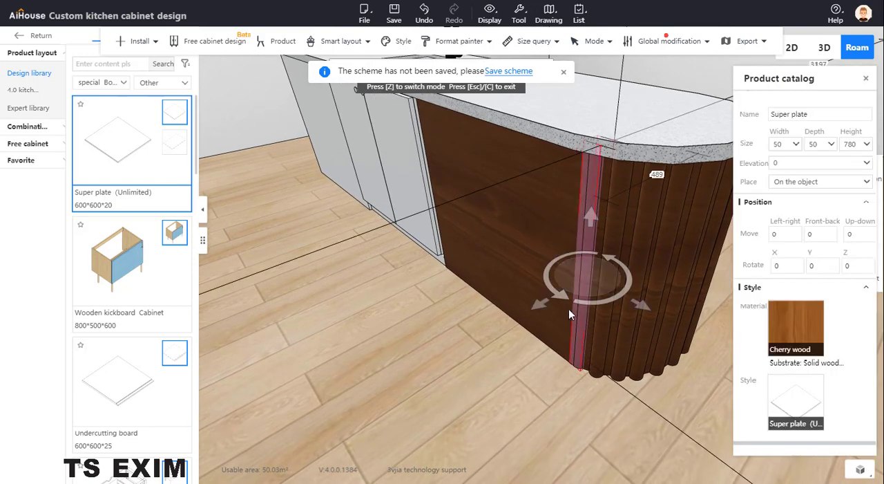
drag(541, 306, 540, 306)
click(481, 373)
drag(481, 374, 532, 346)
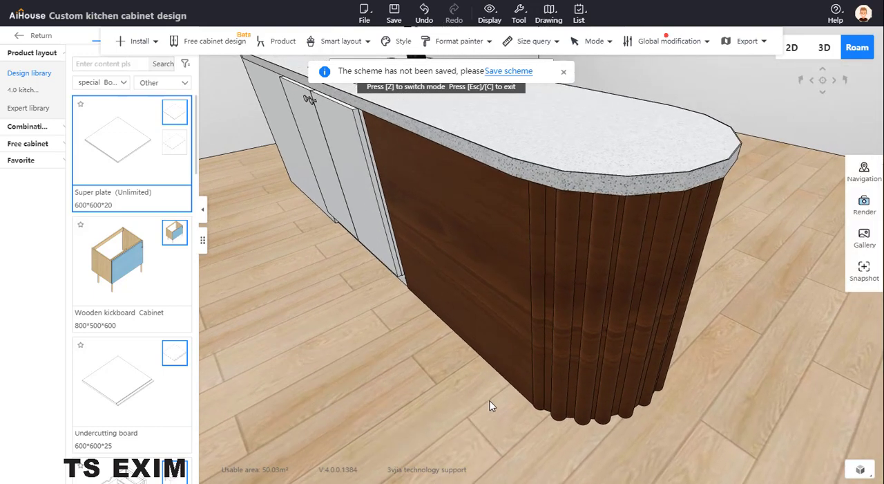
click(565, 338)
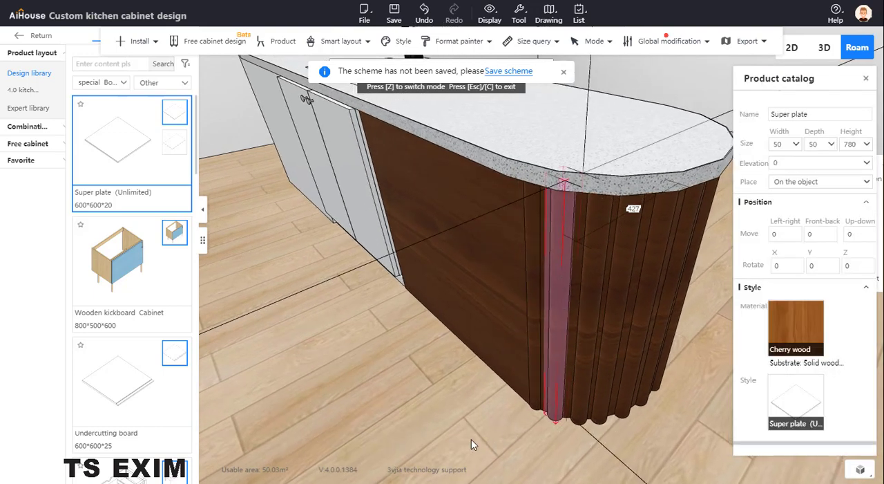
click(468, 425)
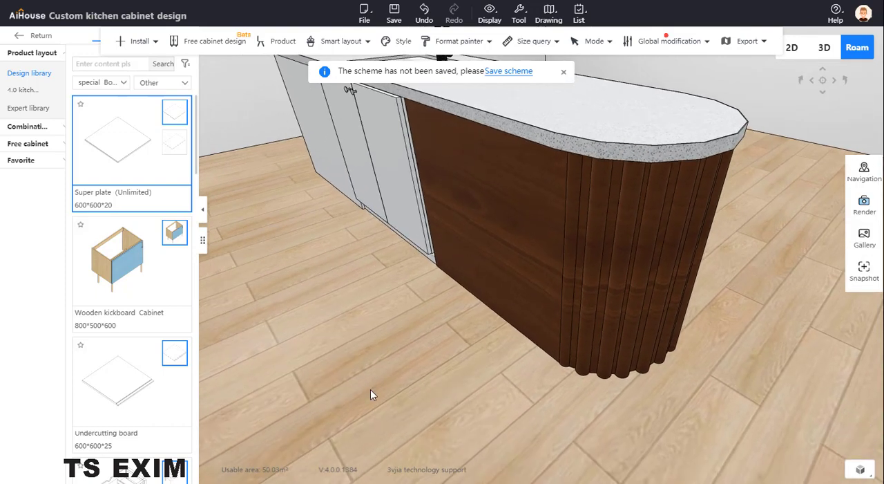
scroll(622, 152, down, 3)
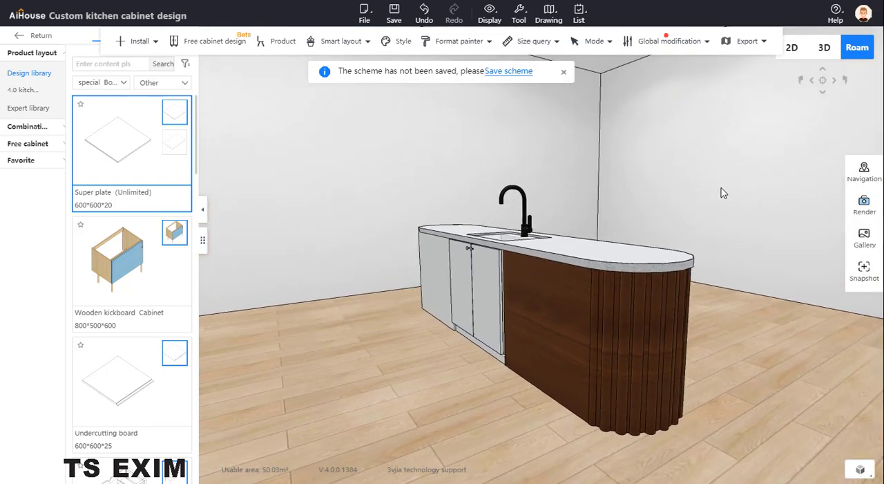